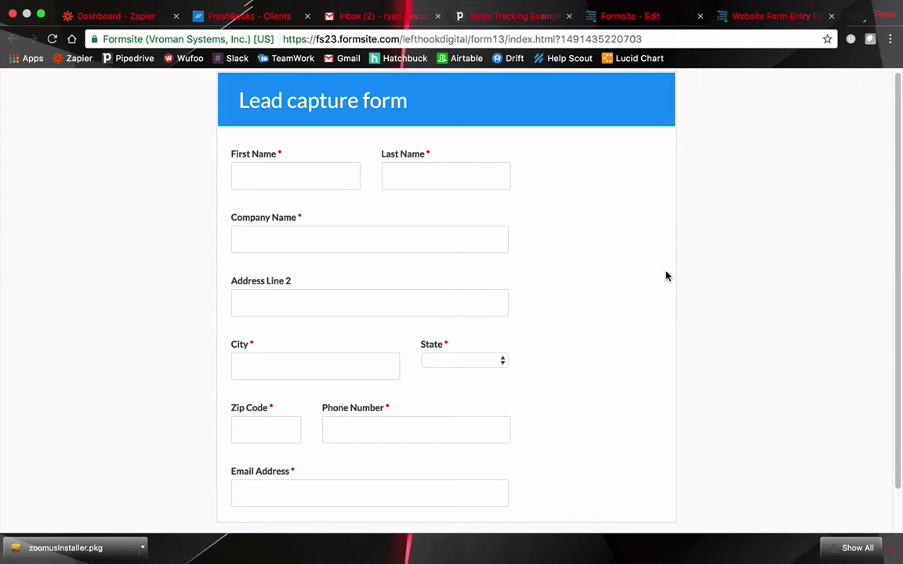
# Switch to the Sales Tracking Example pipeline in Pipedrive
pyautogui.click(480, 14)
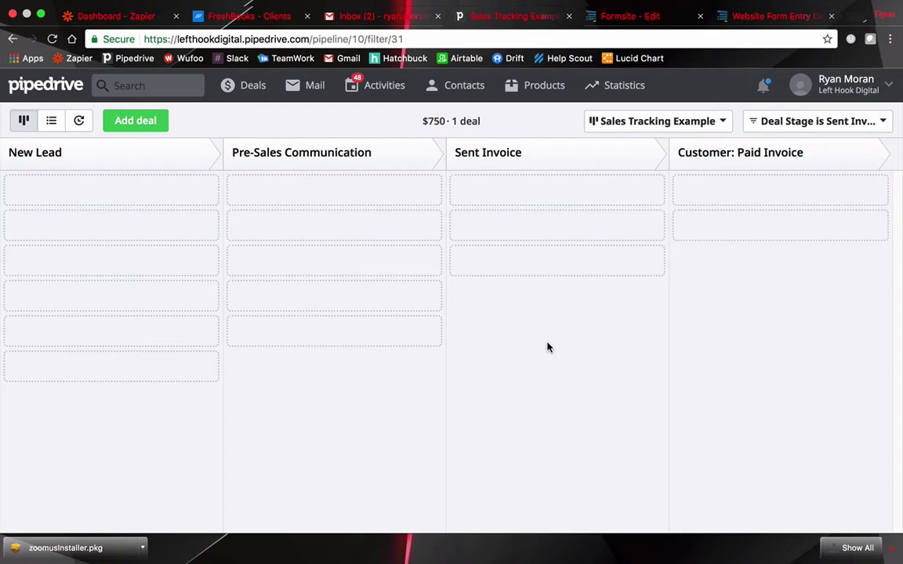
# Check that the FreshBooks Clients list is empty, then return to the blank Lead capture form
pyautogui.click(202, 18)
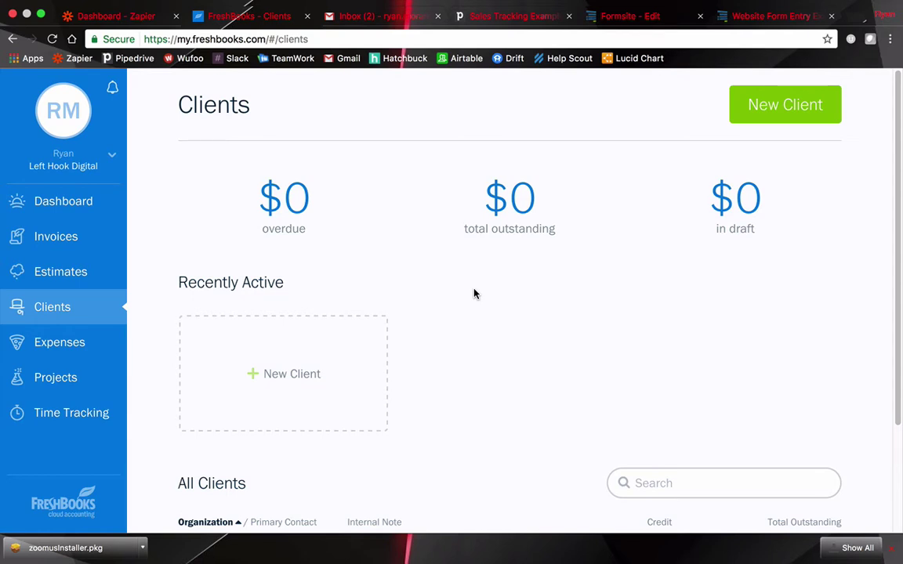
pyautogui.press('super+6')
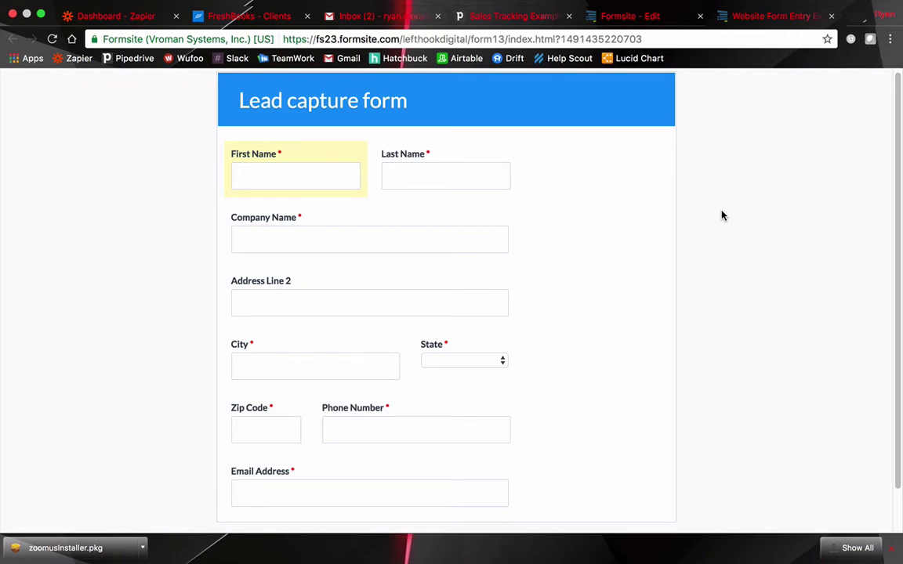
# Enter the test lead's first name, last name, company name and street address lines
pyautogui.click(261, 177)
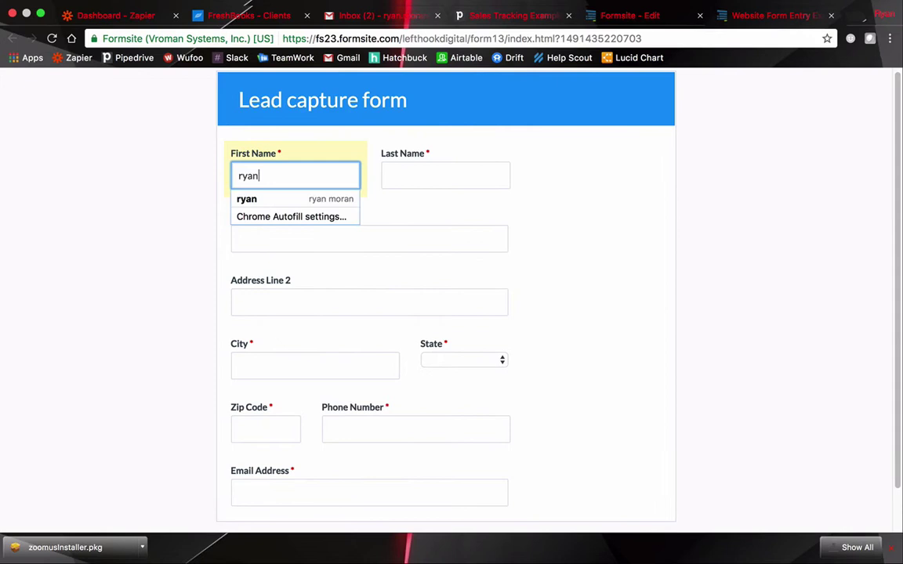
pyautogui.press('Tab')
pyautogui.press('Tab')
pyautogui.press('Tab')
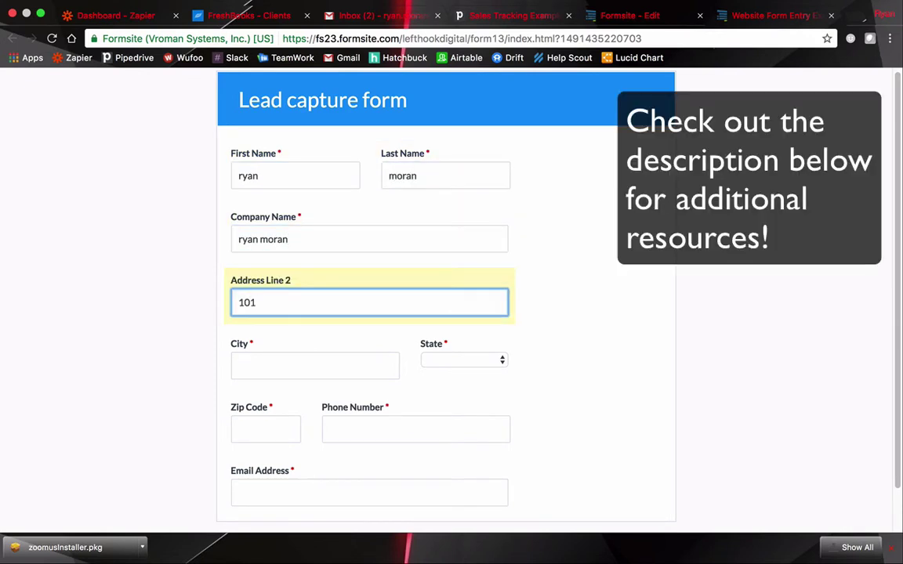
pyautogui.press('Tab')
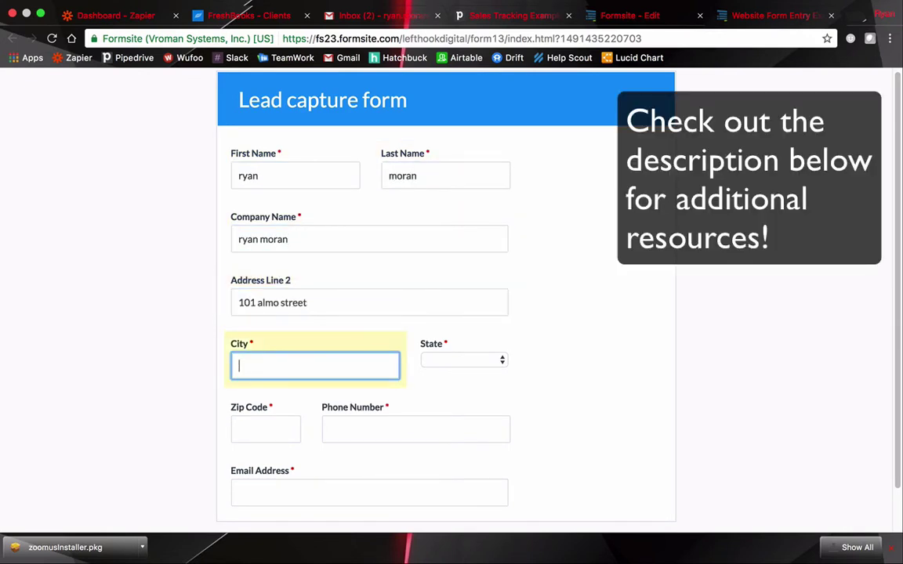
pyautogui.write('hpster ville')
# Choose Nebraska as the state, fix the city, add ZIP, phone and email, and submit the form
pyautogui.scroll(-1, 481, 298)
pyautogui.click(470, 314)
pyautogui.click(464, 462)
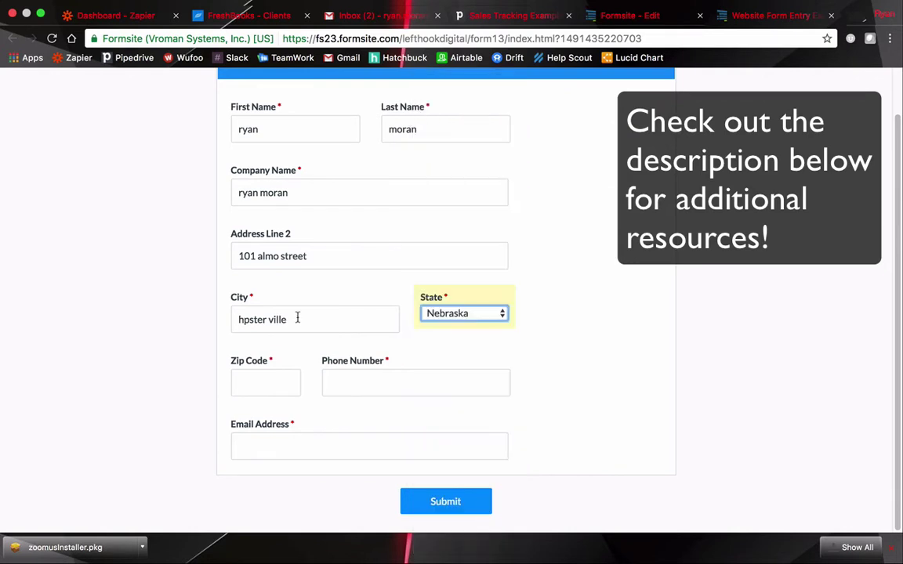
pyautogui.click(242, 319)
pyautogui.write('i')
pyautogui.click(262, 392)
pyautogui.write('05648')
pyautogui.press('Tab')
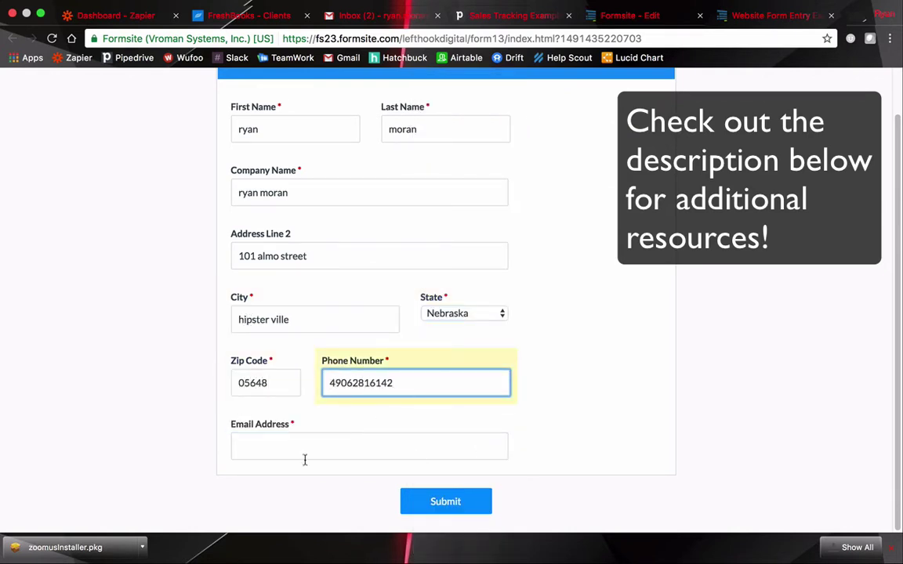
pyautogui.press('Tab')
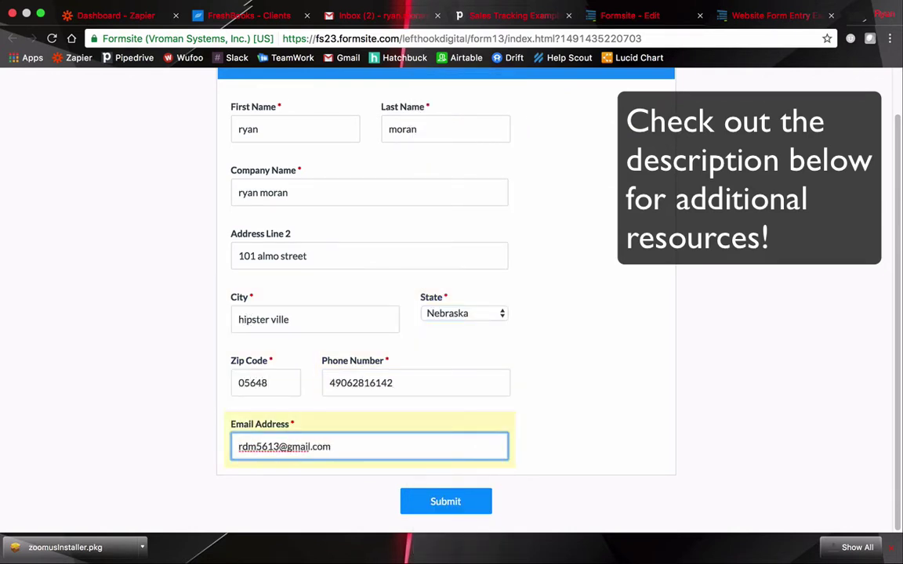
pyautogui.click(436, 501)
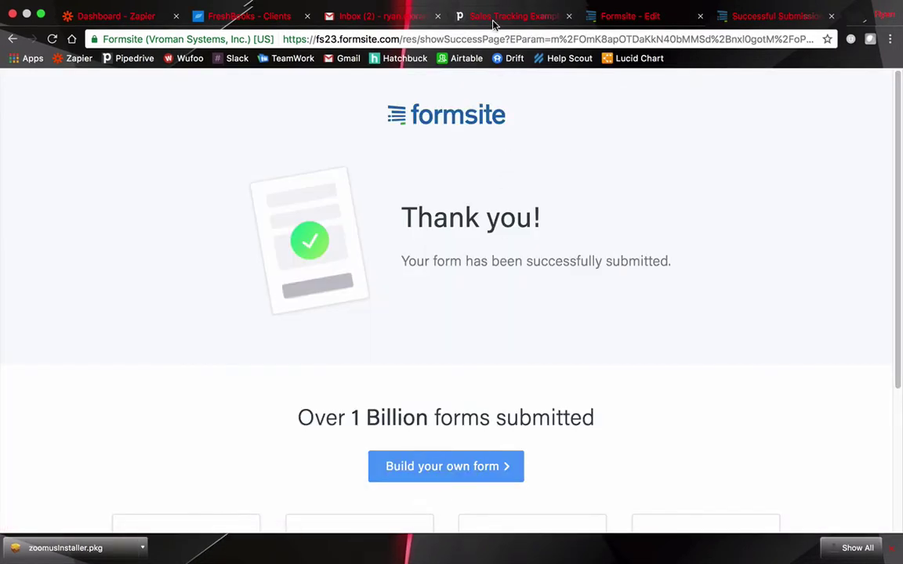
# Move the new deal to Pre-Sales Communication and set its value to $750
pyautogui.click(462, 16)
pyautogui.moveTo(68, 195); pyautogui.dragTo(300, 196)
pyautogui.click(302, 202)
pyautogui.click(25, 161)
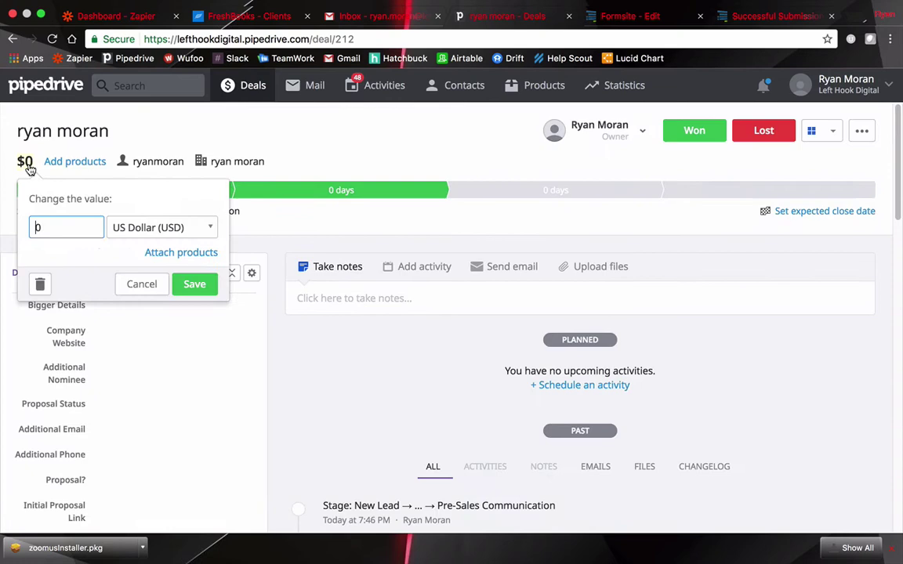
pyautogui.write('750')
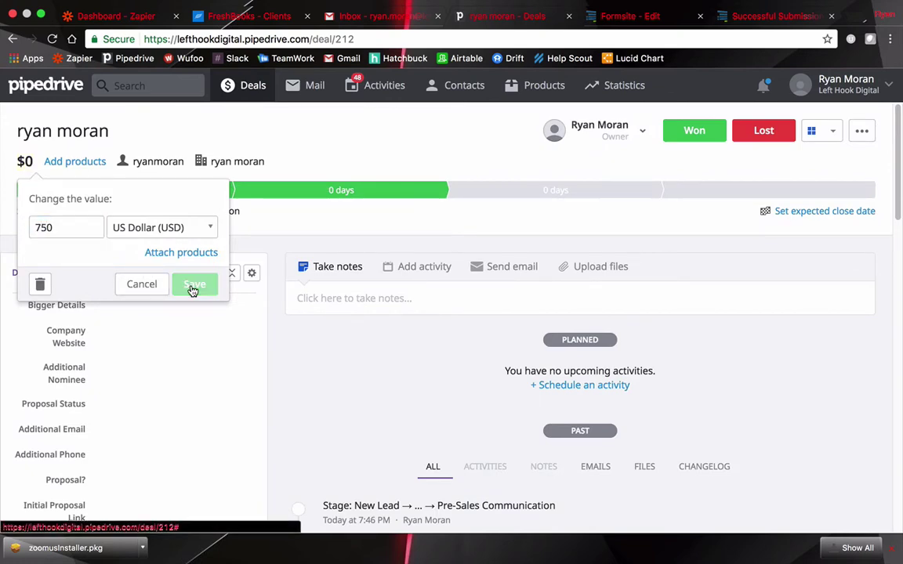
pyautogui.click(193, 285)
pyautogui.click(52, 91)
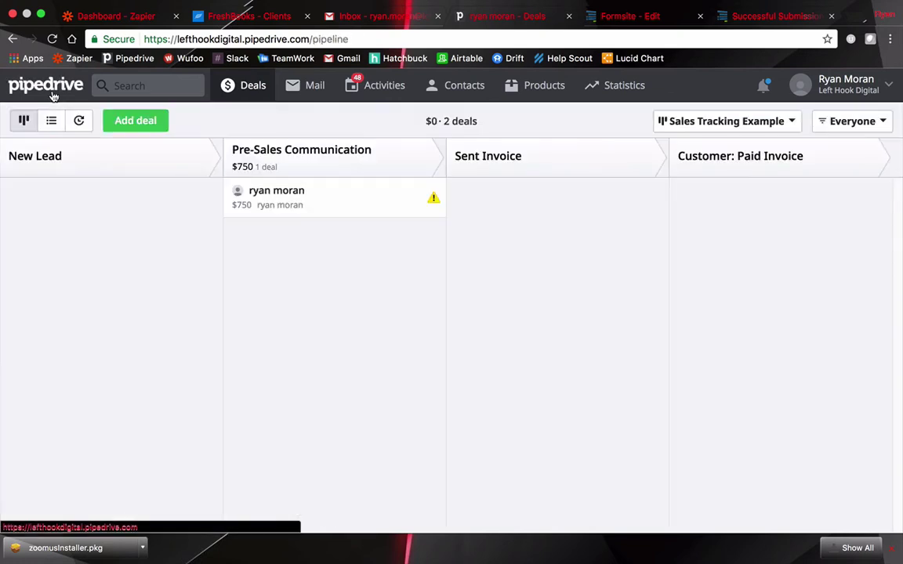
# Confirm FreshBooks lists the new client and a $750 draft invoice 0000003
pyautogui.click(241, 17)
pyautogui.moveTo(551, 367)
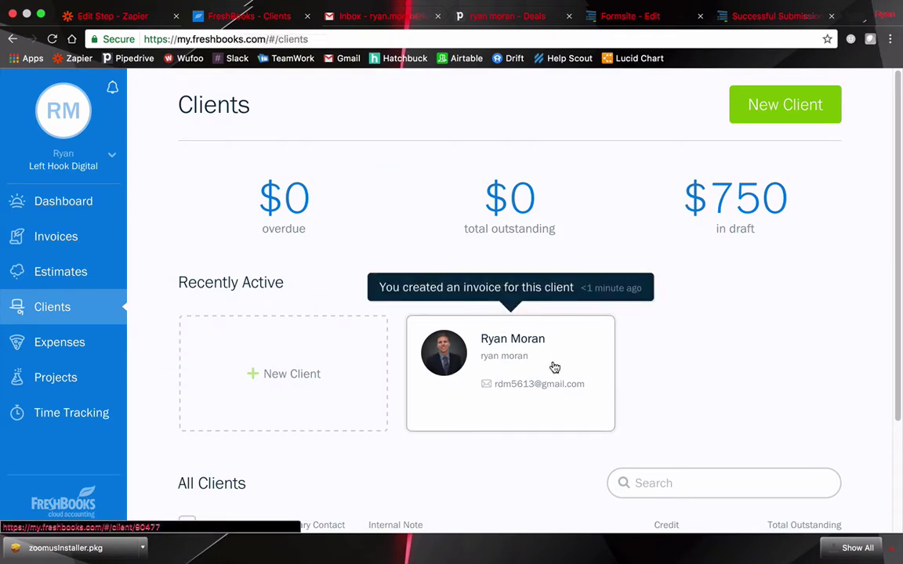
pyautogui.click(61, 246)
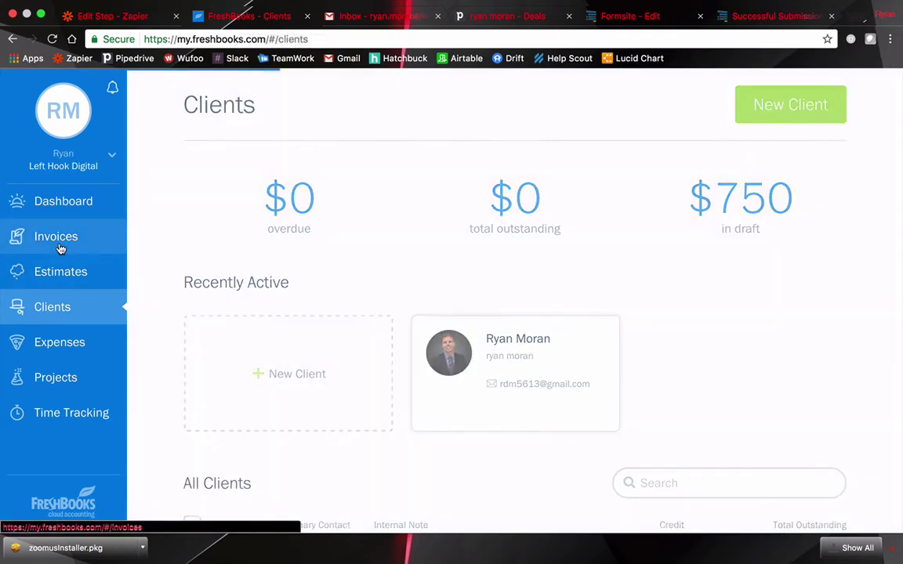
pyautogui.moveTo(368, 381)
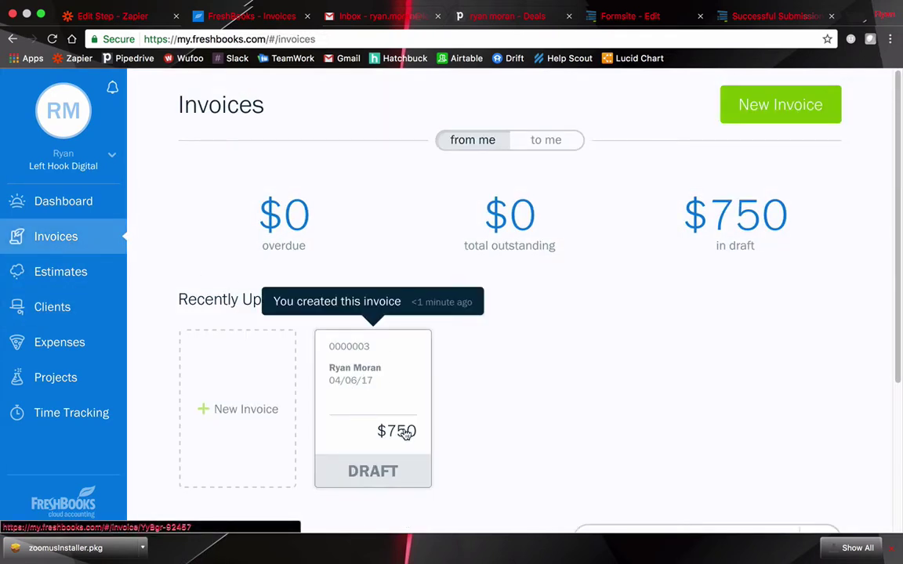
# Move the deal into Sent Invoice and open the resulting FreshBooks invoice email in Gmail
pyautogui.click(505, 16)
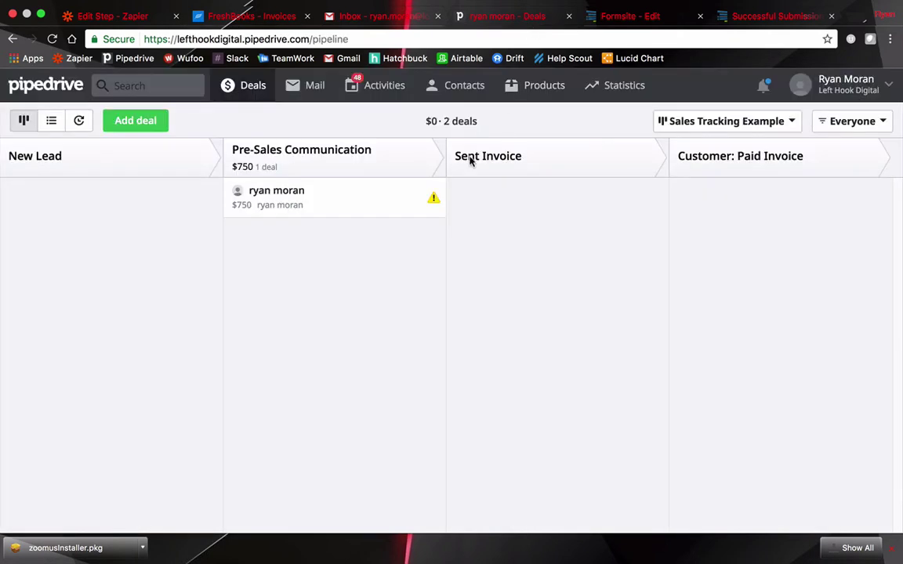
pyautogui.moveTo(345, 208); pyautogui.dragTo(558, 208)
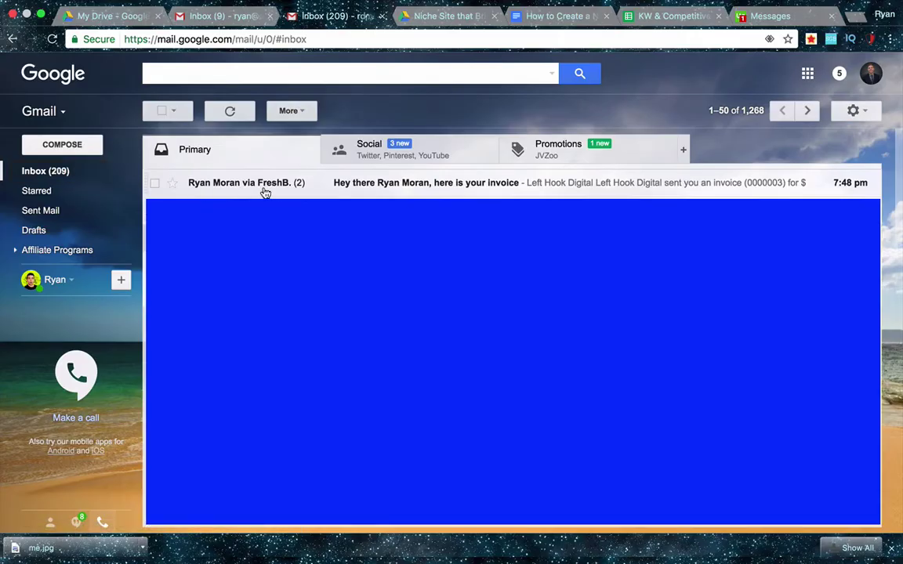
pyautogui.click(257, 187)
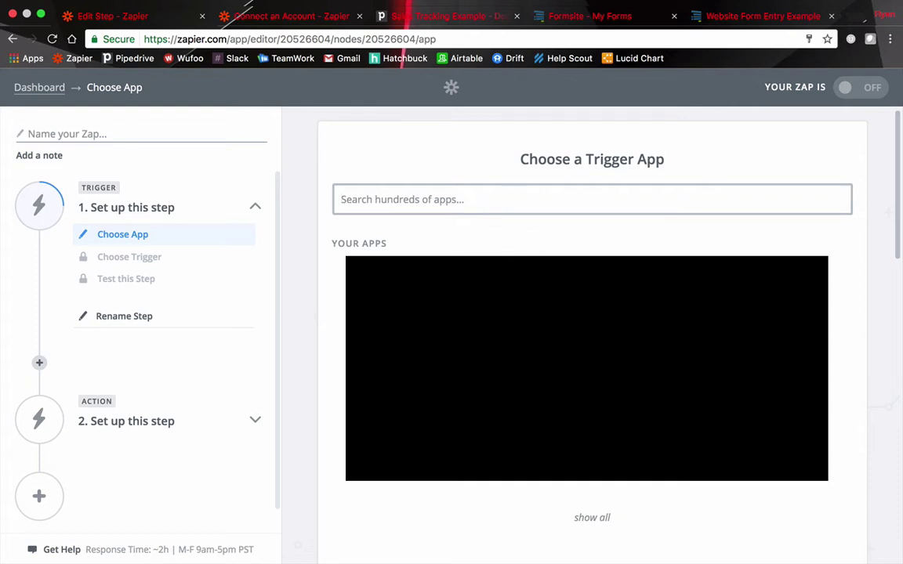
# Set Formsite's New Form Result as the Zap trigger and start connecting a new Formsite account
pyautogui.write('formsite')
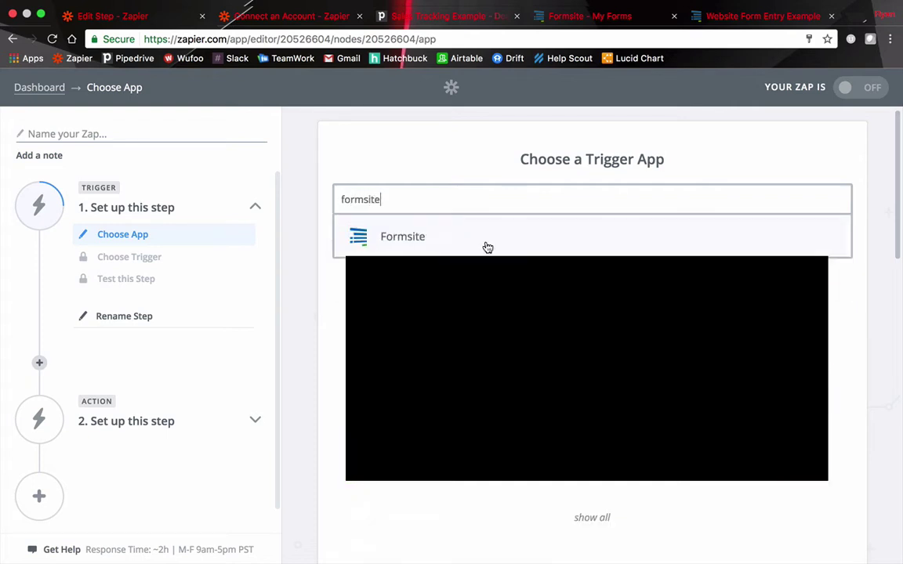
pyautogui.click(487, 247)
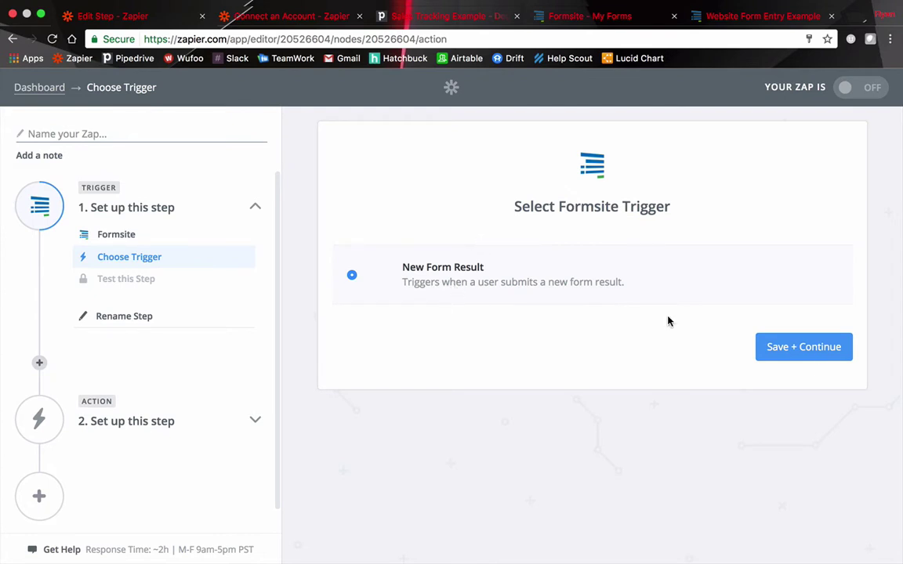
pyautogui.click(825, 360)
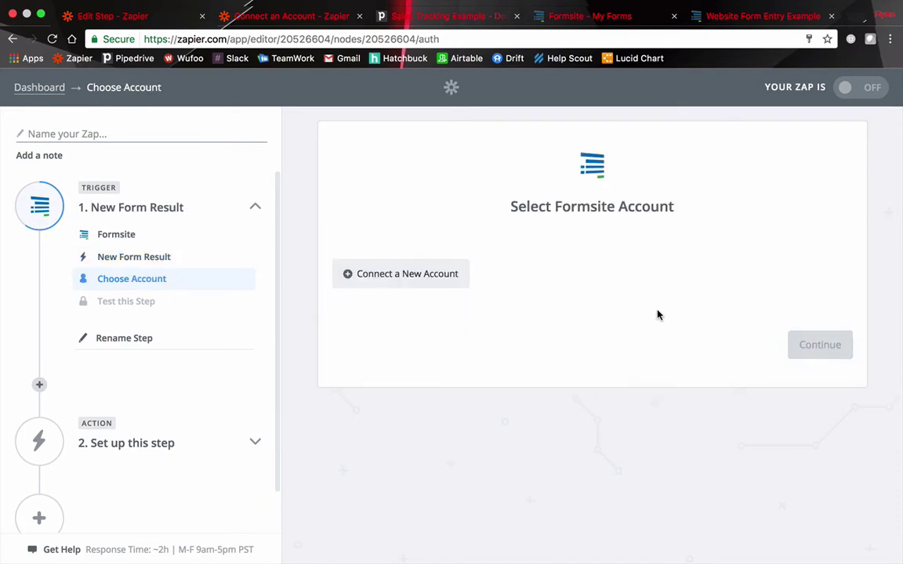
pyautogui.click(407, 276)
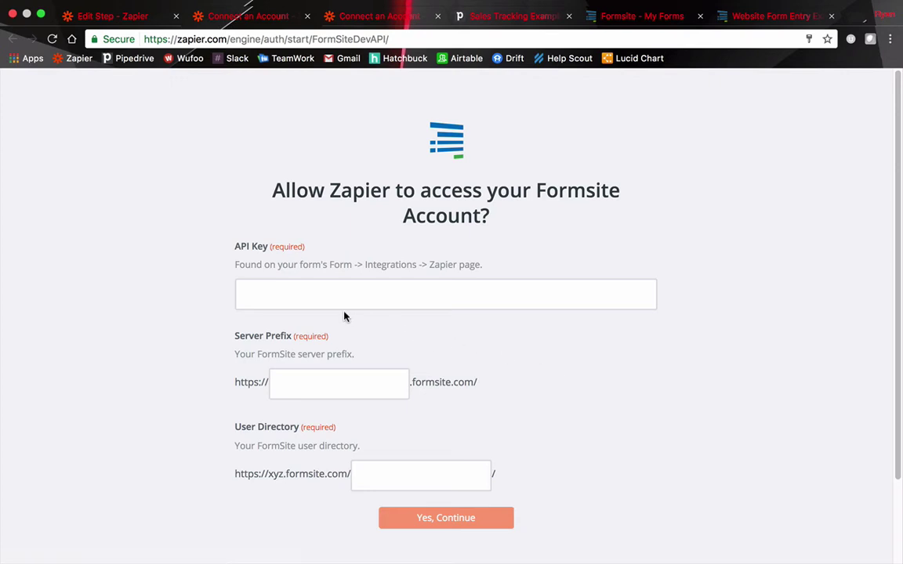
# Fill in the Formsite API key, server prefix and user directory, and authorize the connection
pyautogui.click(268, 292)
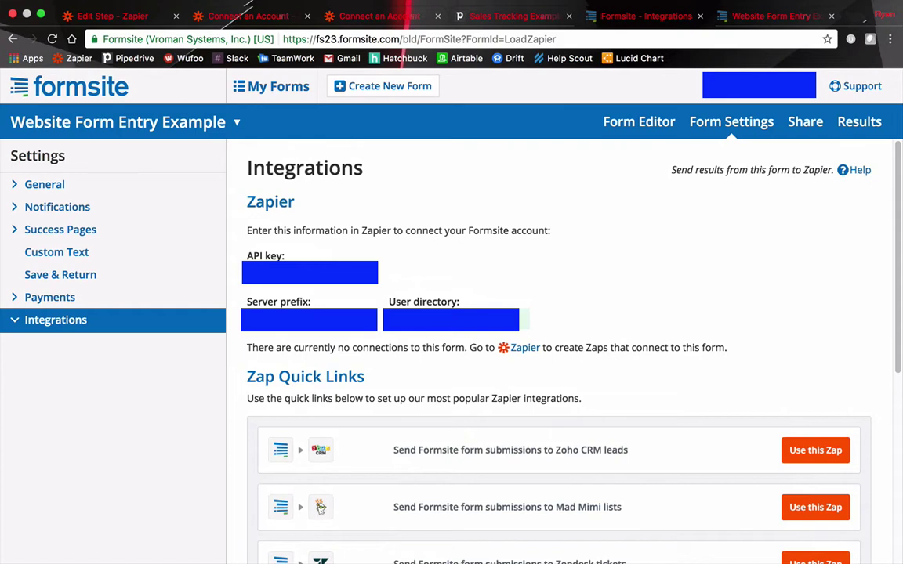
pyautogui.click(213, 17)
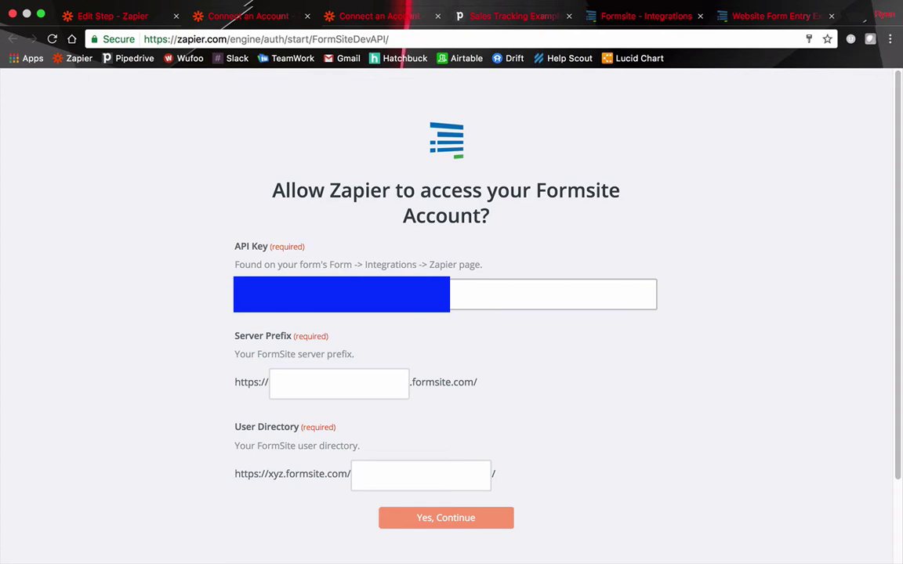
pyautogui.click(284, 310)
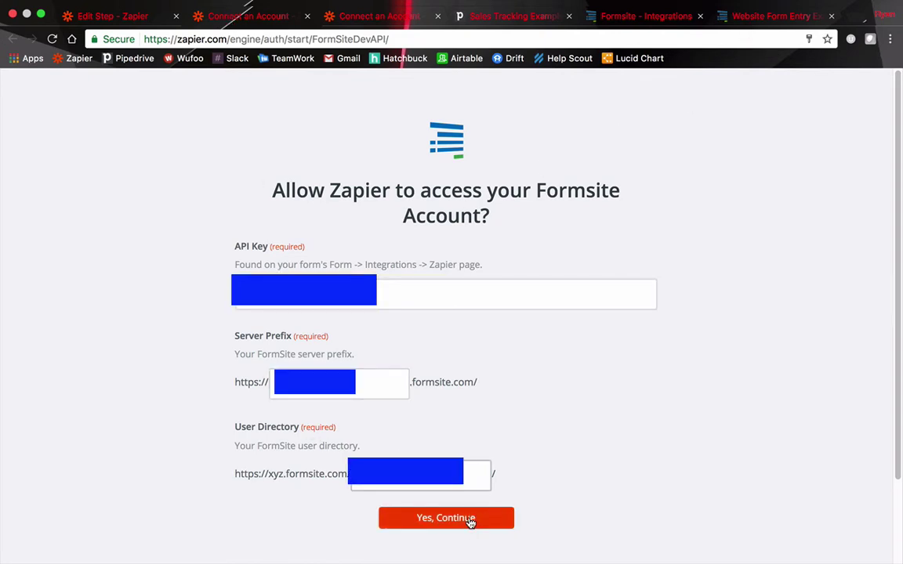
pyautogui.click(460, 519)
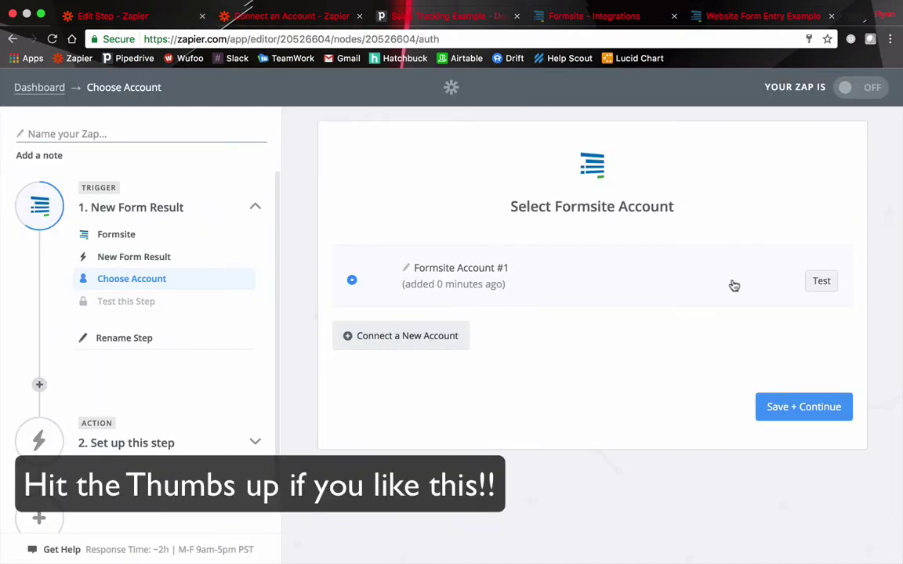
# Save Formsite Account #1, watch the Website Form Entry Example form, and fetch a test result
pyautogui.click(817, 283)
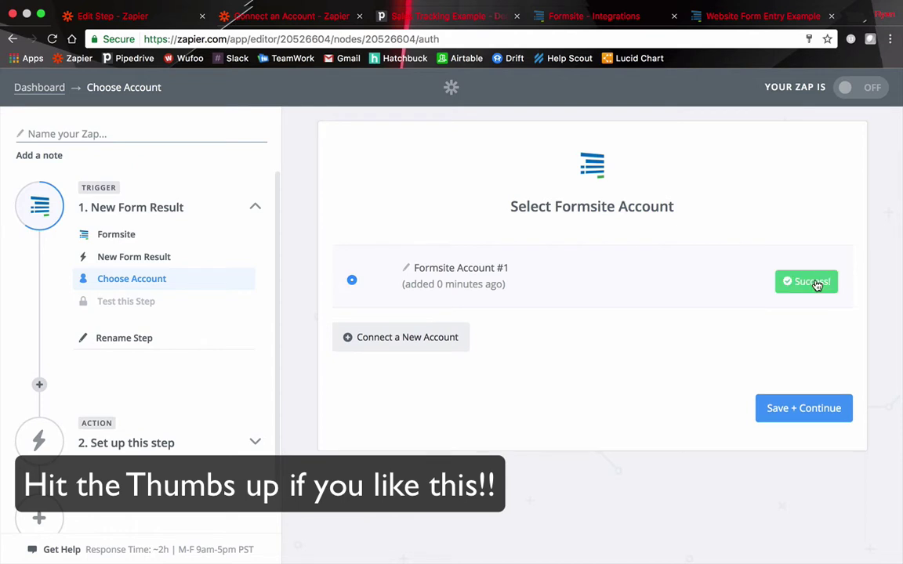
pyautogui.click(798, 413)
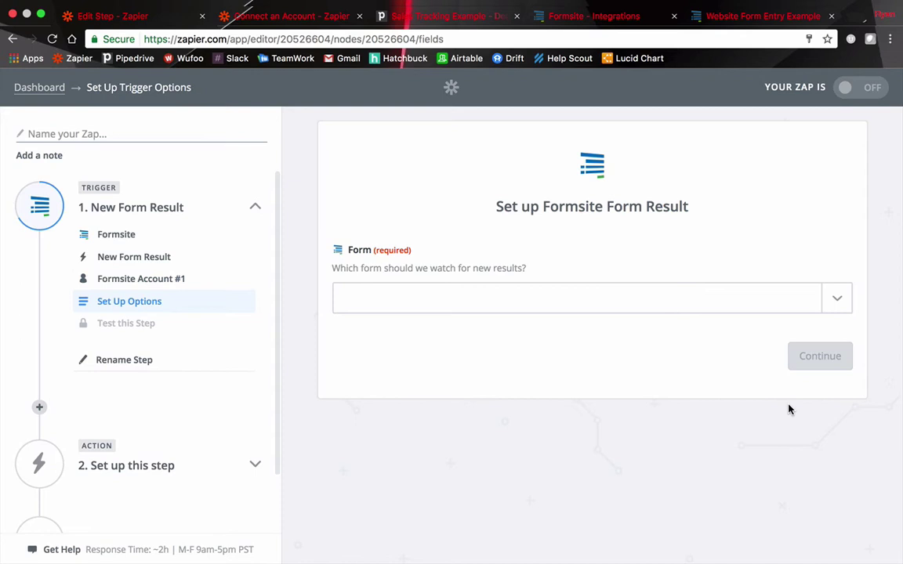
pyautogui.click(844, 304)
pyautogui.click(670, 338)
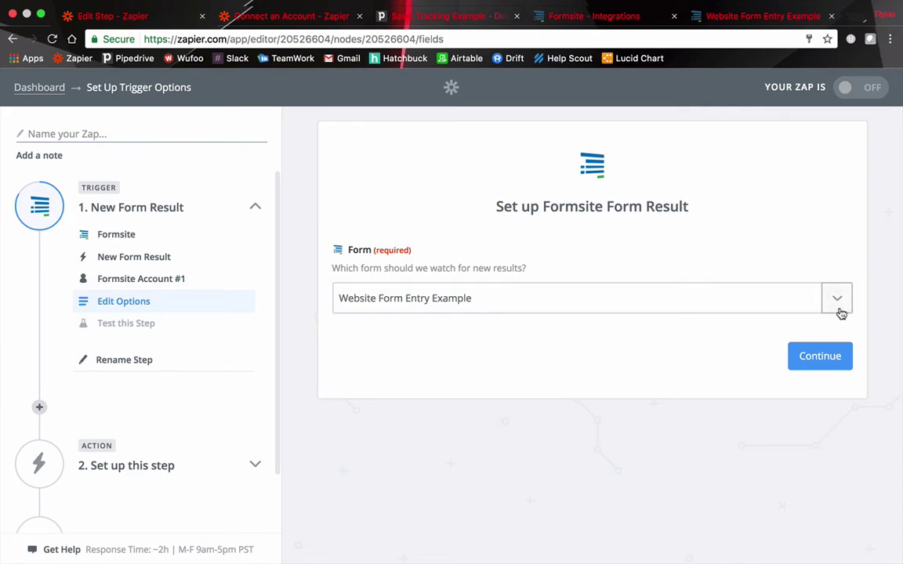
pyautogui.click(818, 356)
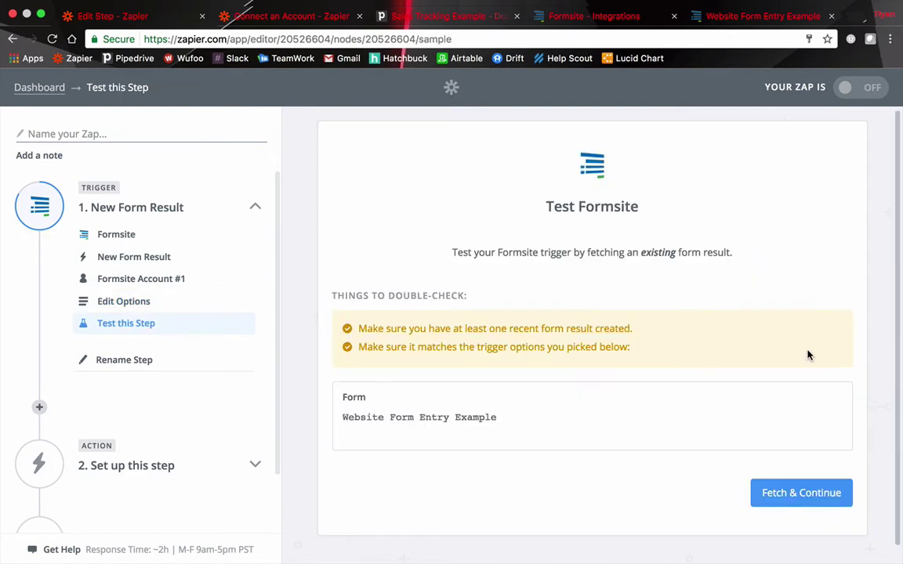
pyautogui.click(801, 494)
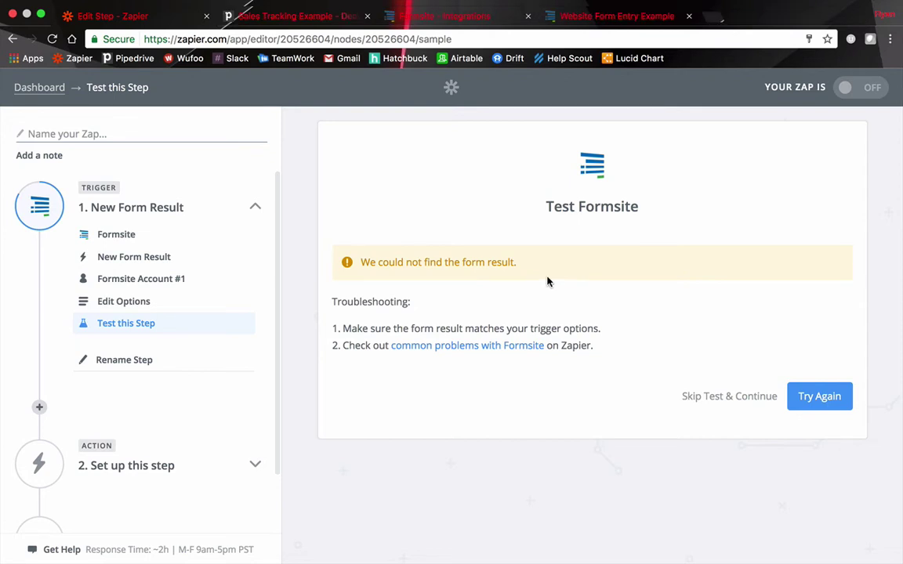
# Submit a filled-in entry on the Website Form Entry Example Lead capture form
pyautogui.click(594, 17)
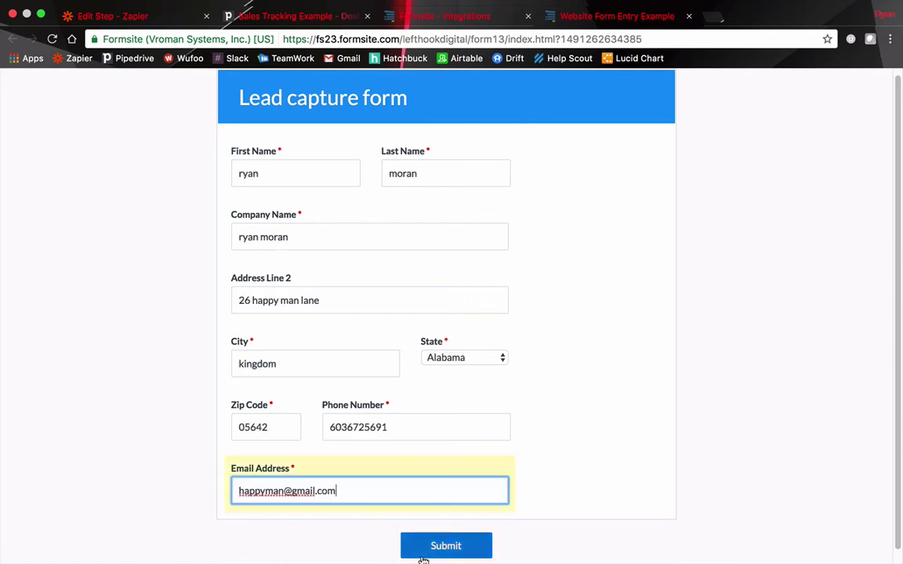
pyautogui.click(427, 549)
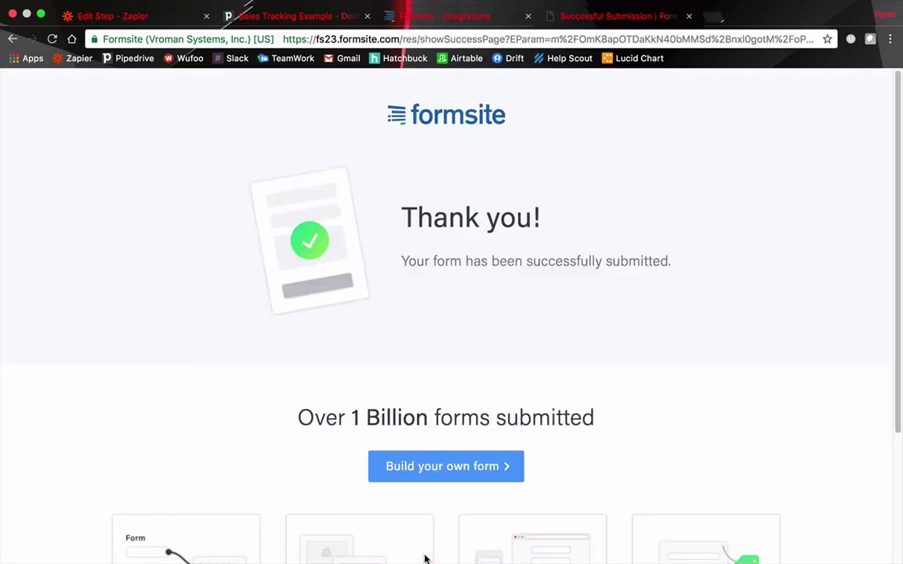
# Retry the Formsite trigger test, fetch the new form result, and continue to the action step
pyautogui.press('super+1')
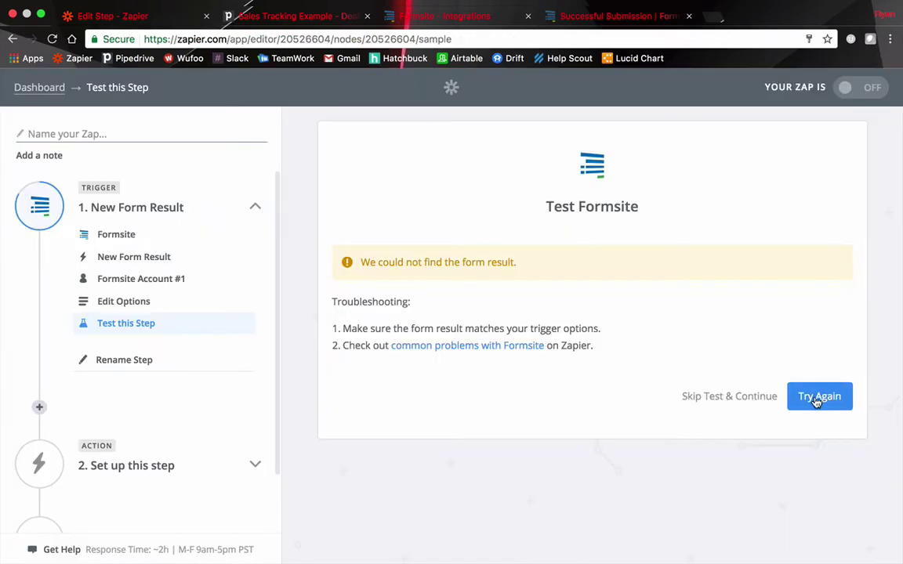
pyautogui.click(819, 398)
pyautogui.click(791, 492)
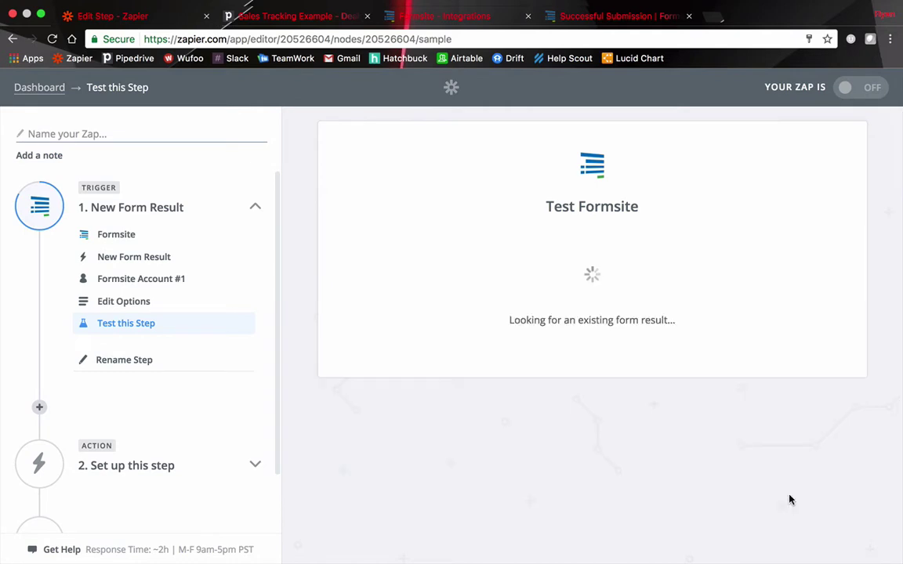
pyautogui.click(815, 443)
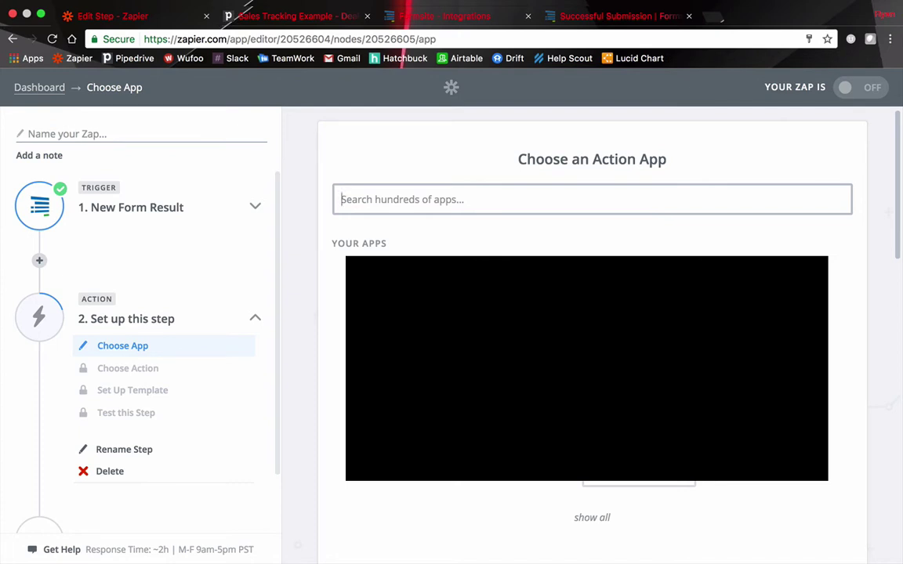
# Search 'pipedrive' and pick Pipedrive as the action app
pyautogui.write('pipedrive')
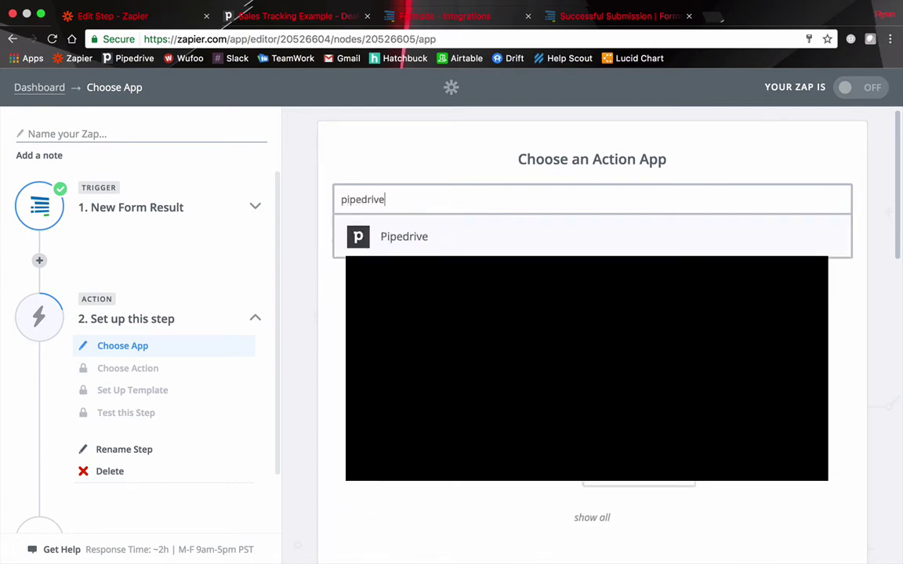
pyautogui.click(448, 250)
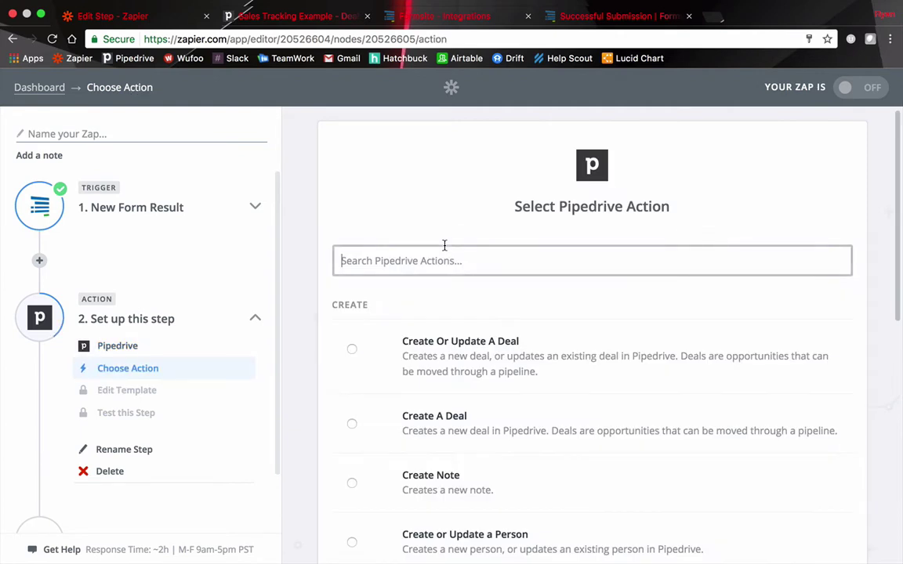
pyautogui.scroll(-5, 376, 271)
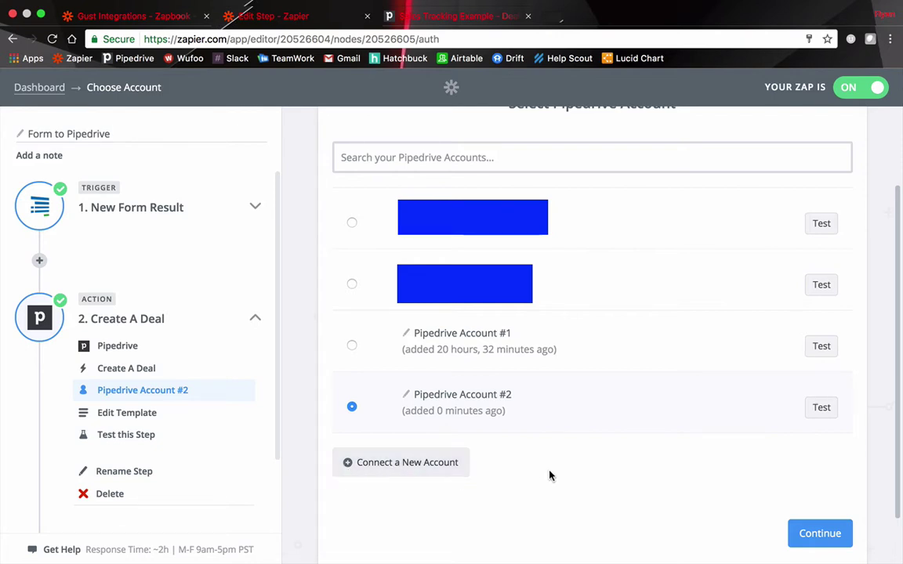
# Map the deal Title to Step 1's Company Name and set Status to 'open'
pyautogui.click(822, 541)
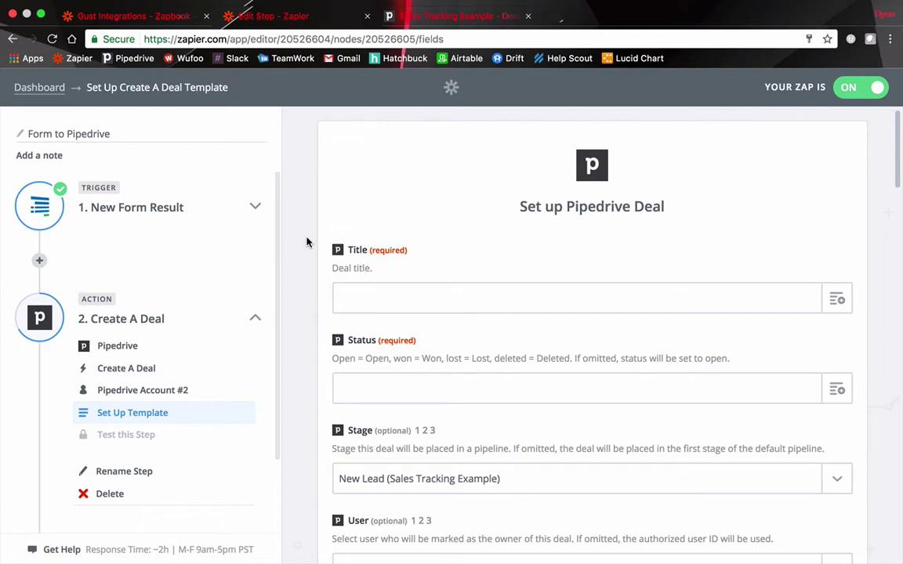
pyautogui.click(850, 297)
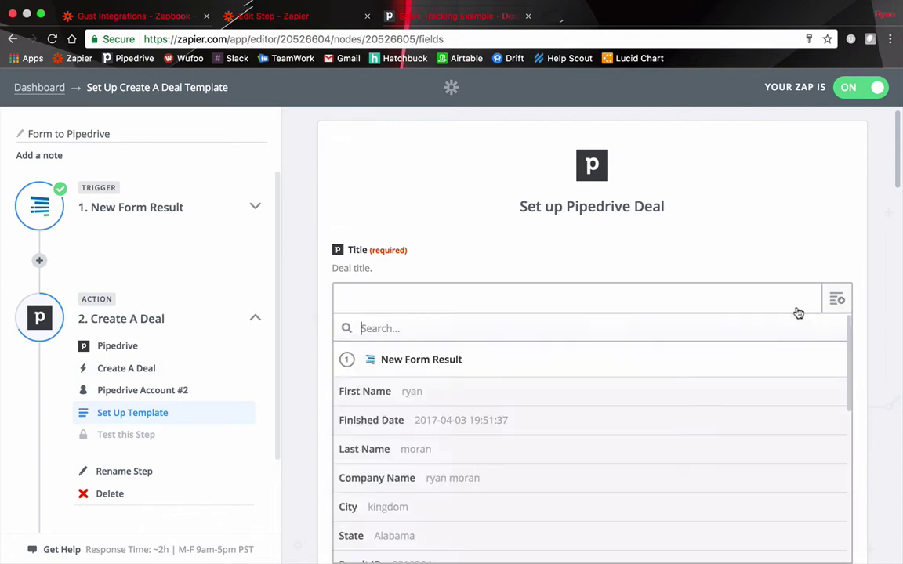
pyautogui.scroll(-1, 379, 343)
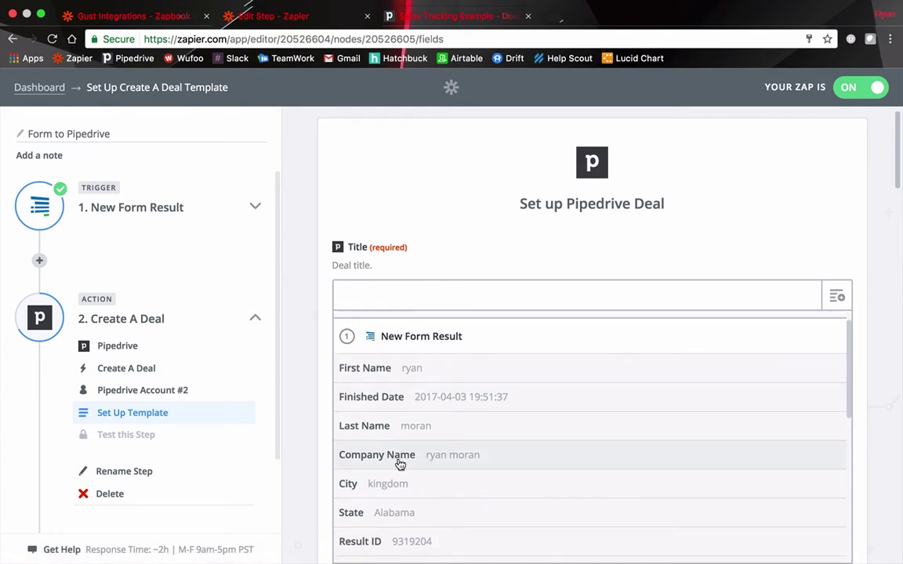
pyautogui.click(399, 464)
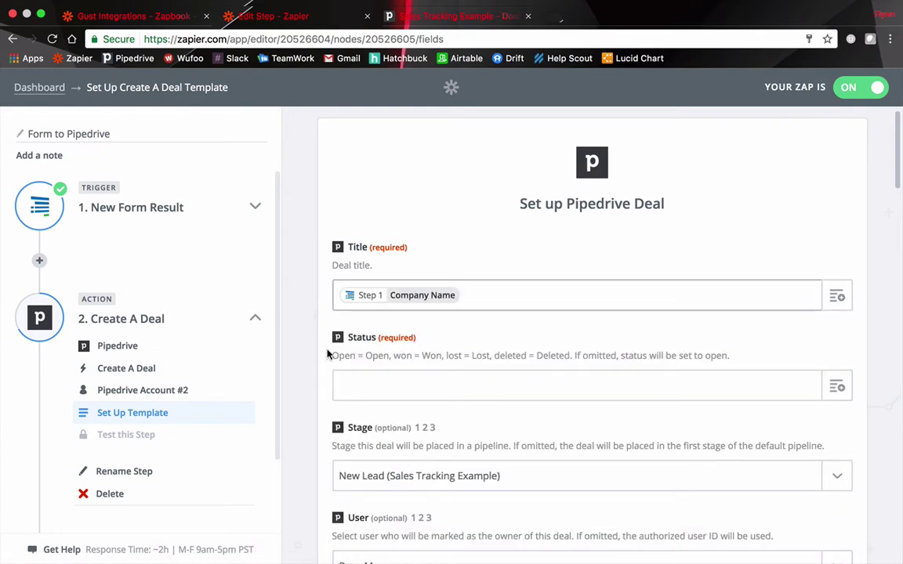
pyautogui.scroll(-1, 328, 352)
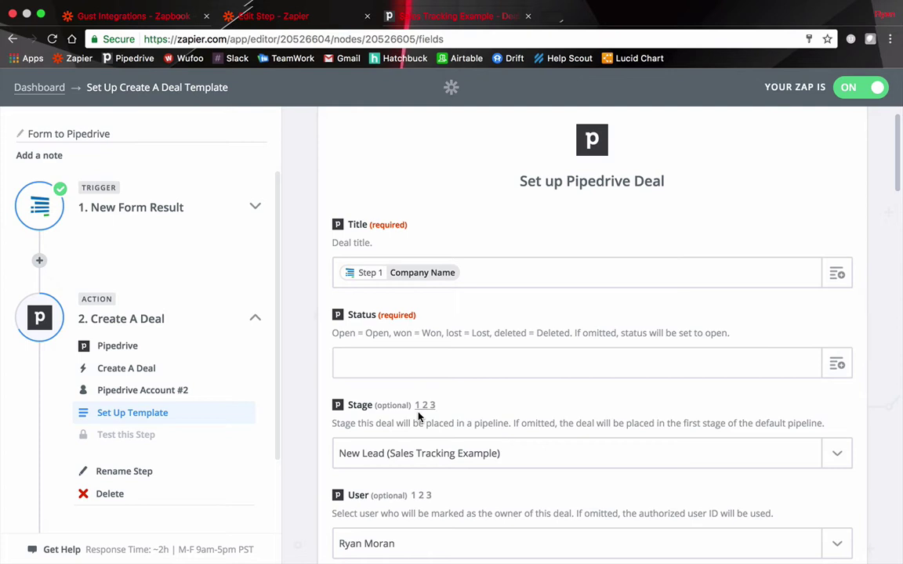
pyautogui.click(461, 366)
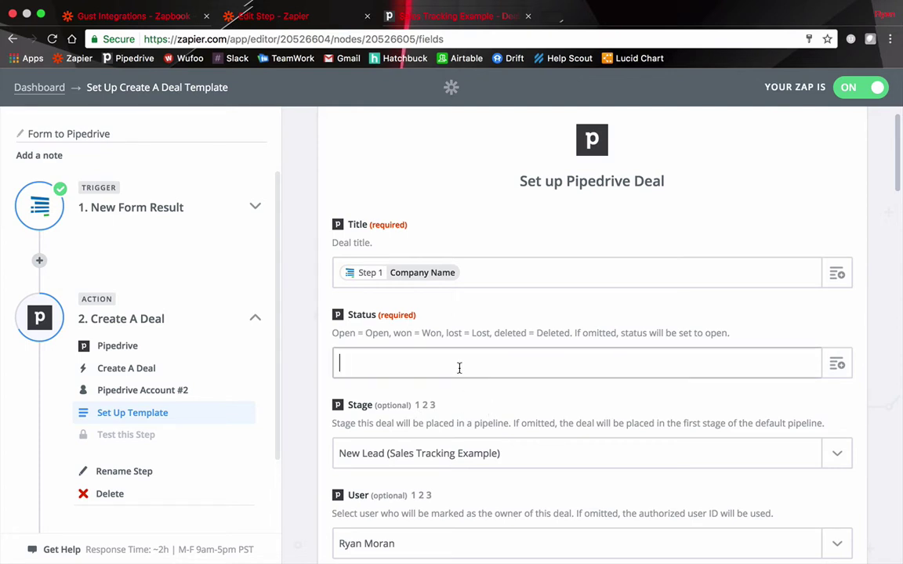
pyautogui.write('open')
pyautogui.click(310, 338)
pyautogui.scroll(-1, 335, 258)
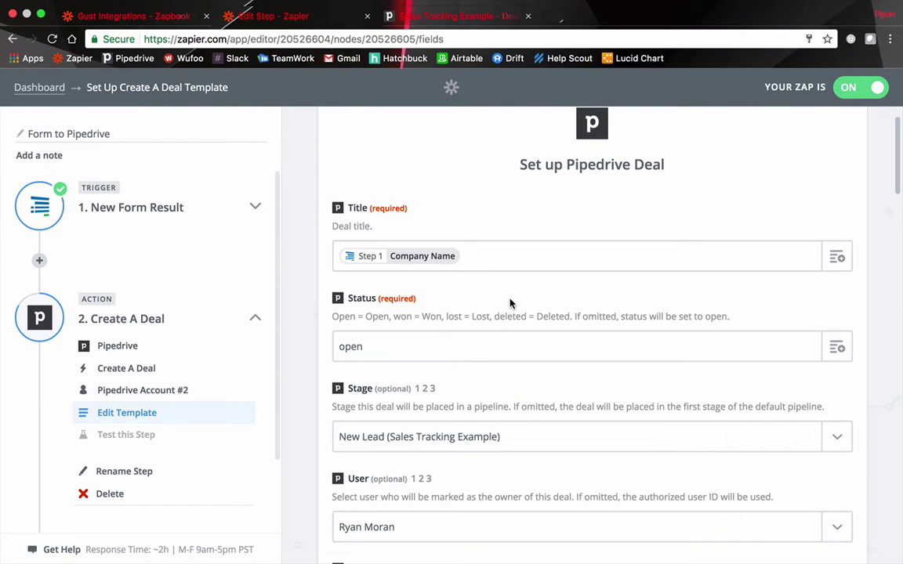
# Scroll past the Stage field, leaving its New Lead pipeline value unchanged
pyautogui.scroll(-3, 505, 300)
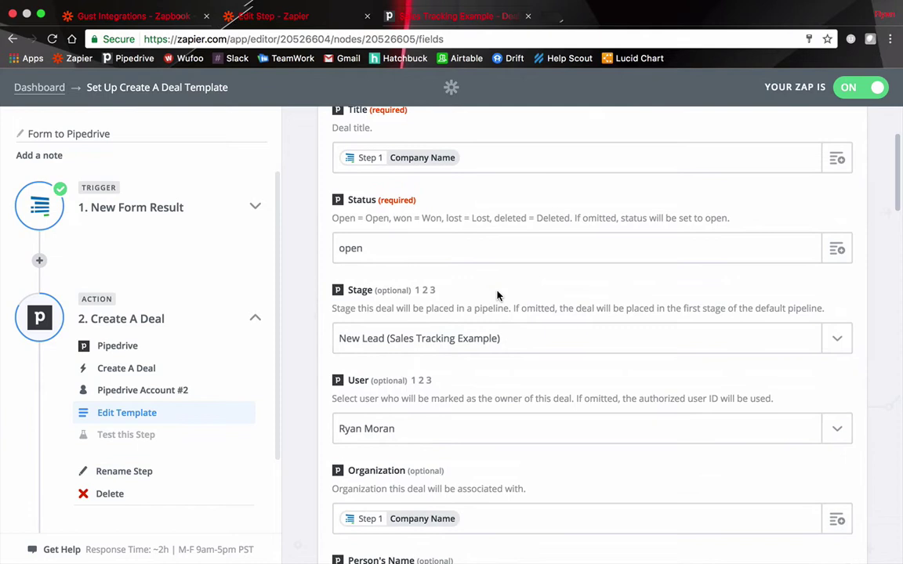
pyautogui.scroll(-1, 497, 295)
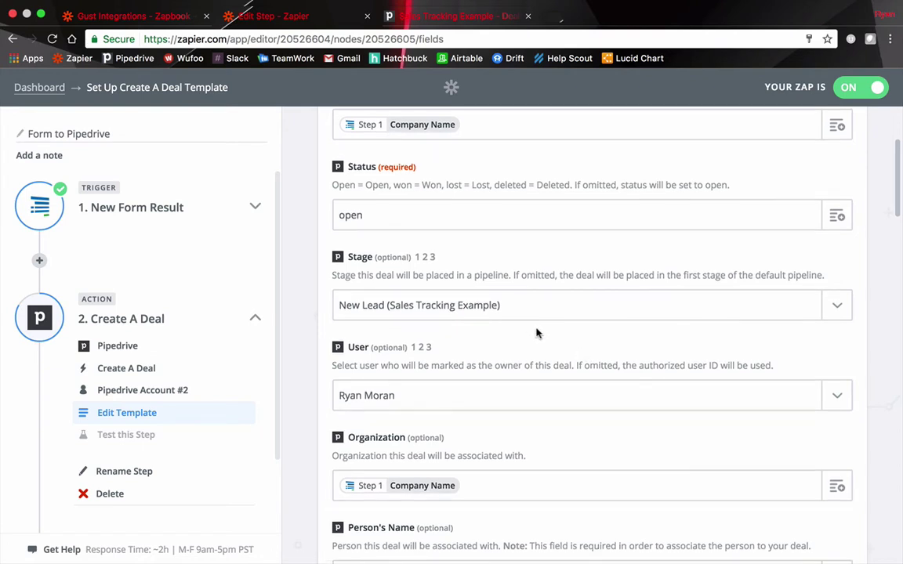
pyautogui.scroll(-1, 470, 289)
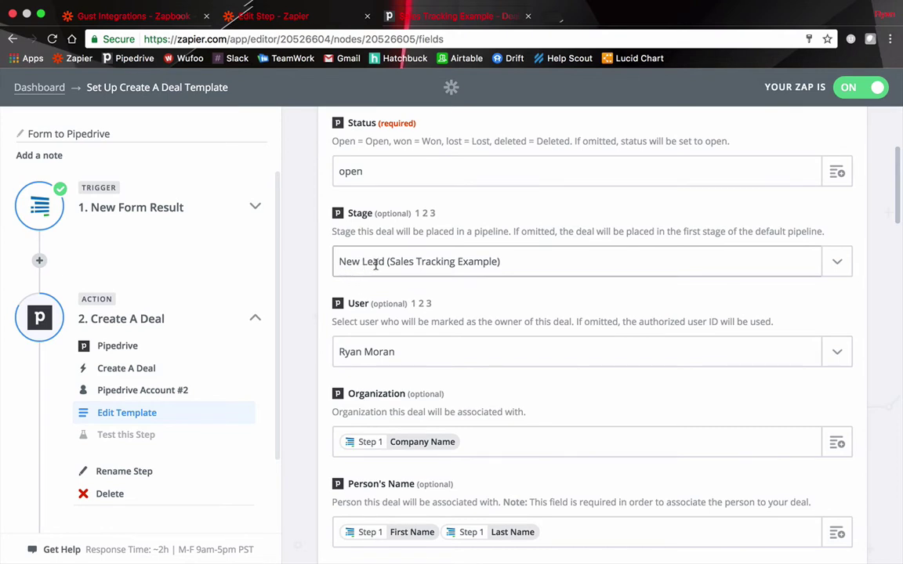
pyautogui.moveTo(387, 264); pyautogui.dragTo(505, 267)
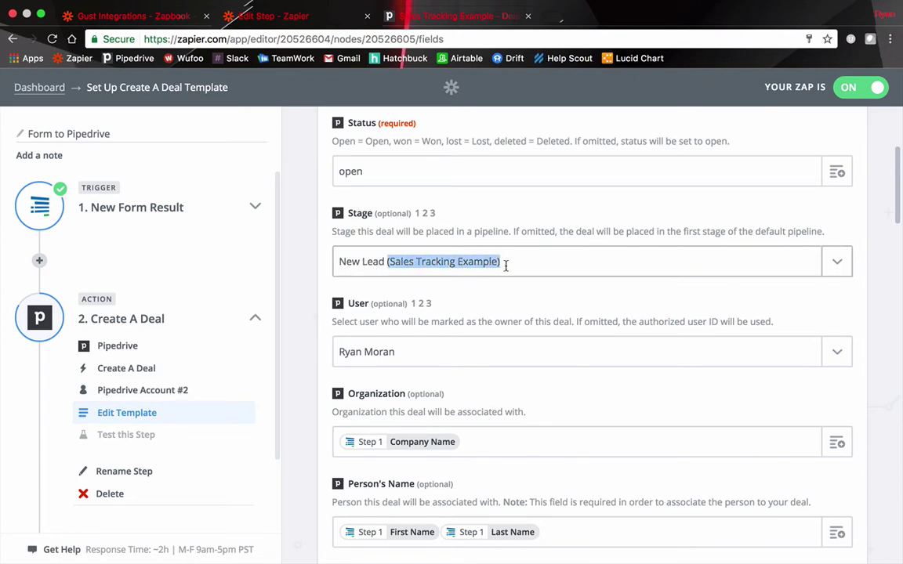
pyautogui.click(318, 286)
pyautogui.scroll(-1, 318, 286)
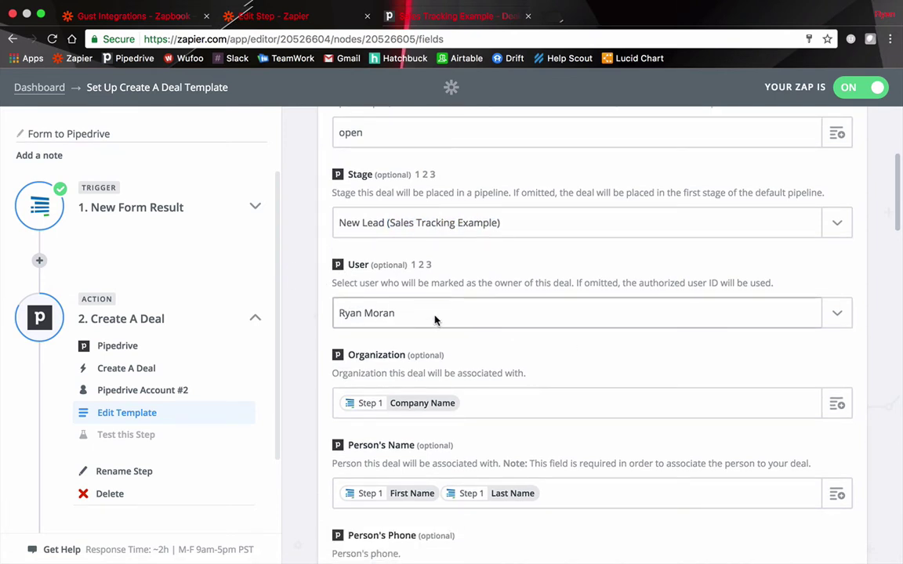
# Leave the deal owner and remaining optional fields blank, down to the Continue button
pyautogui.click(433, 317)
pyautogui.click(415, 282)
pyautogui.scroll(-1, 313, 305)
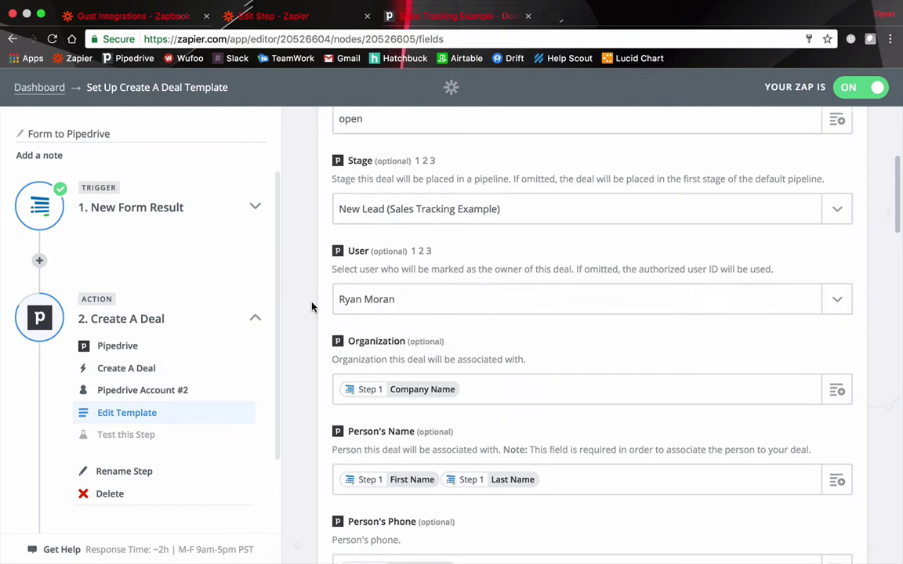
pyautogui.scroll(-3, 329, 306)
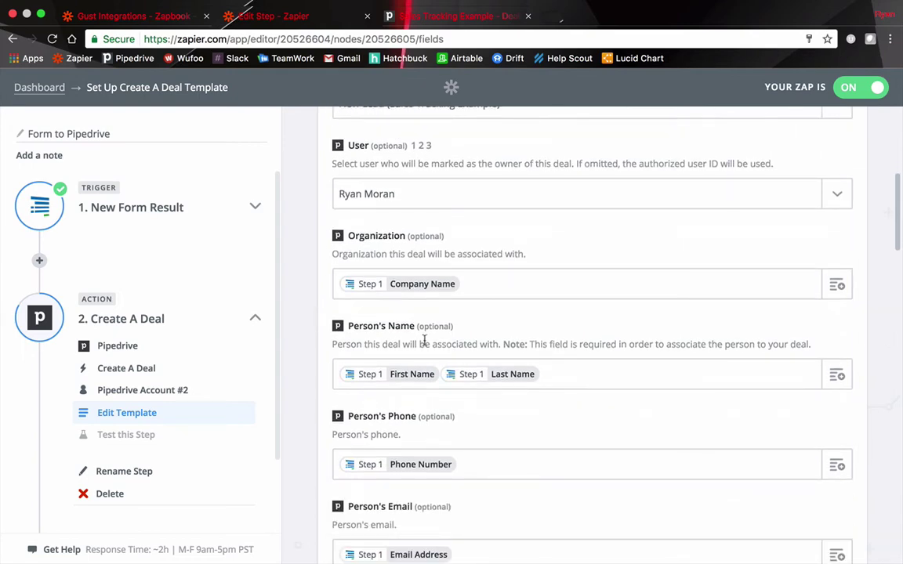
pyautogui.scroll(-3, 427, 314)
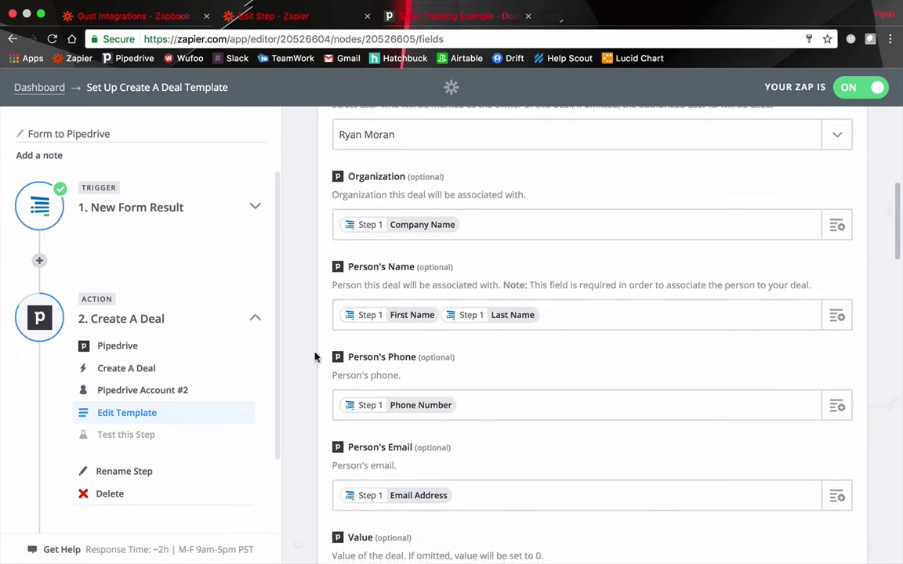
pyautogui.scroll(-7, 329, 344)
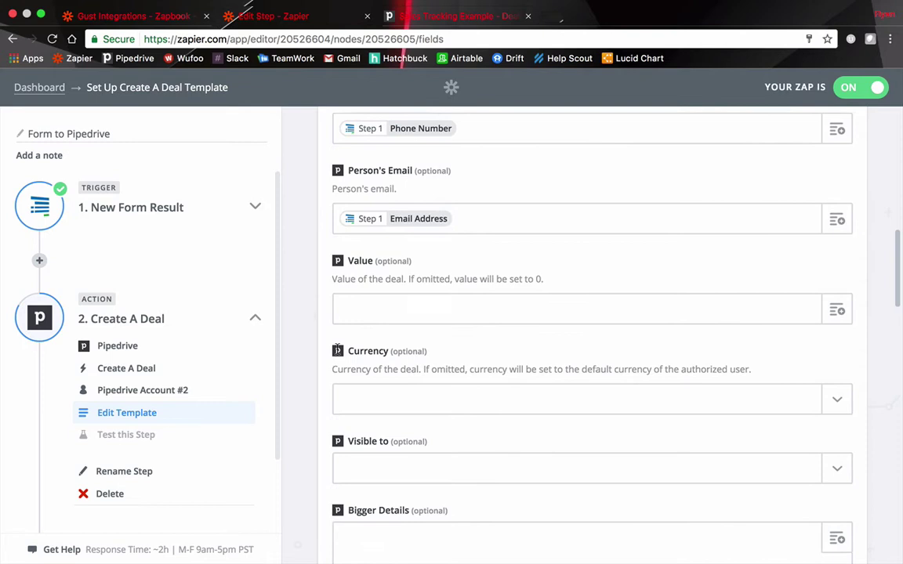
pyautogui.scroll(-5, 329, 345)
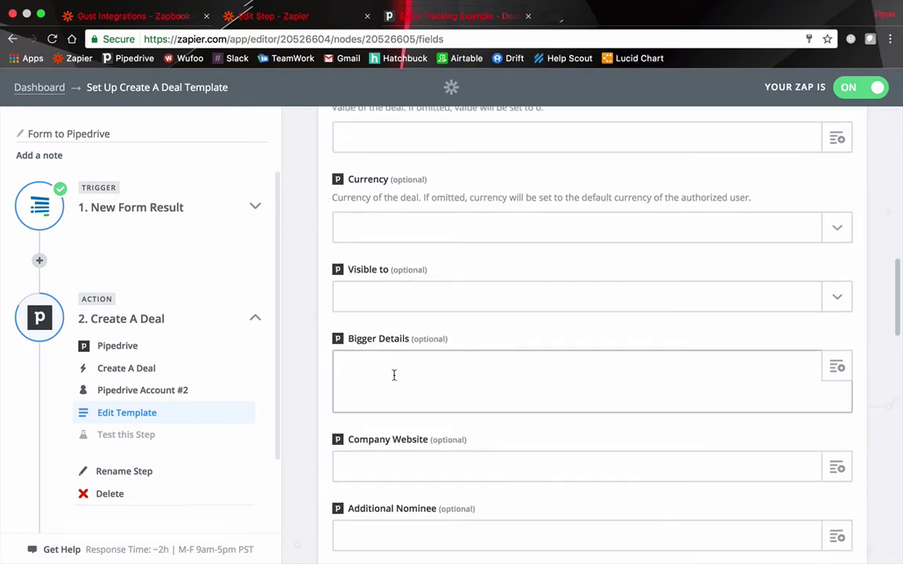
pyautogui.scroll(-4, 313, 371)
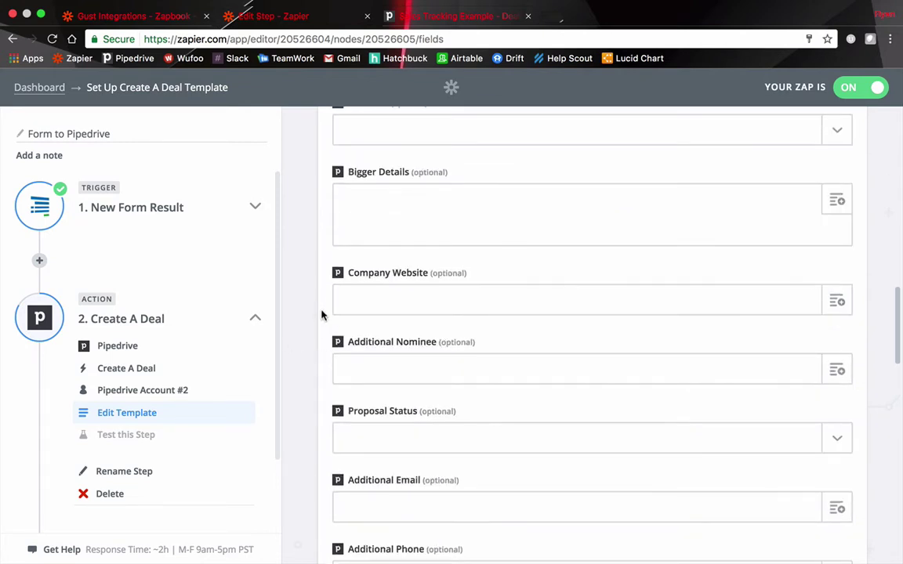
pyautogui.scroll(-5, 320, 309)
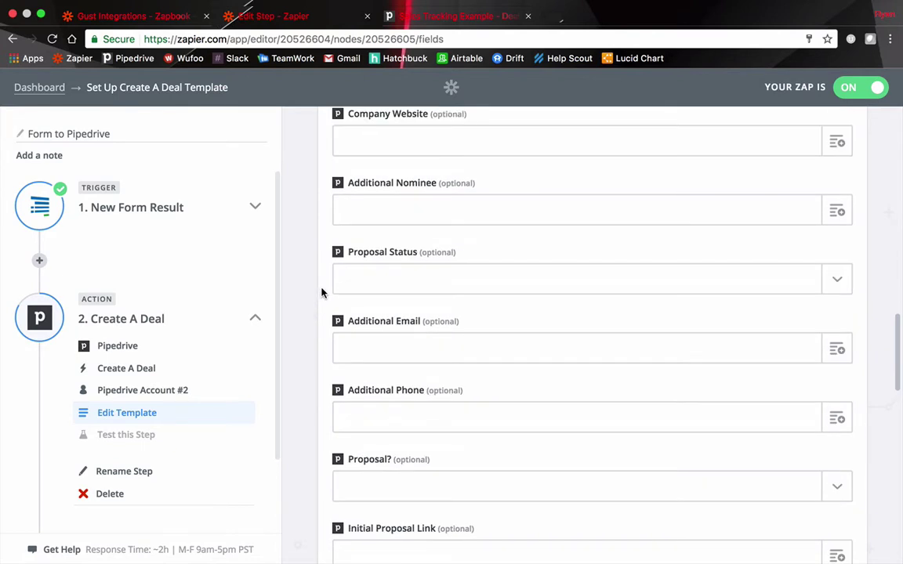
pyautogui.scroll(-5, 322, 292)
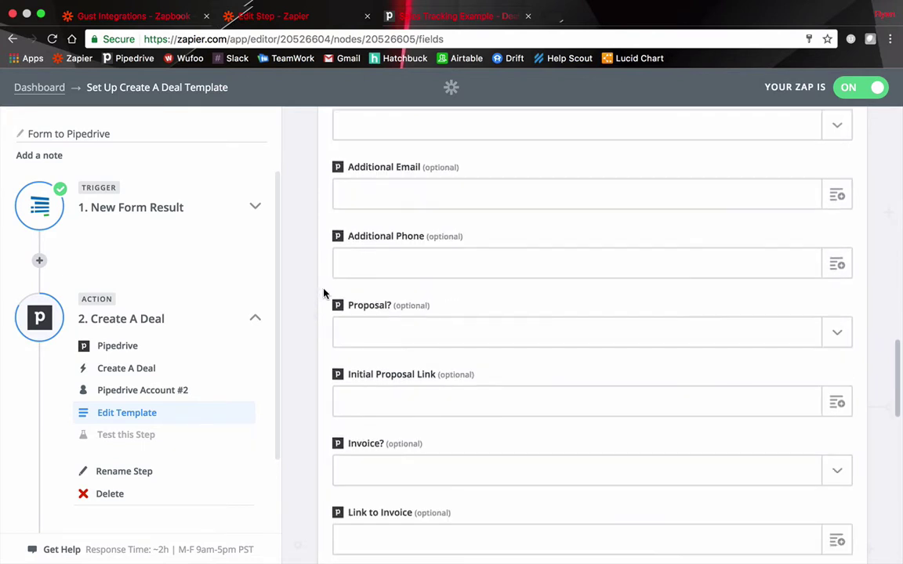
pyautogui.scroll(-3, 325, 293)
pyautogui.scroll(-20, 325, 293)
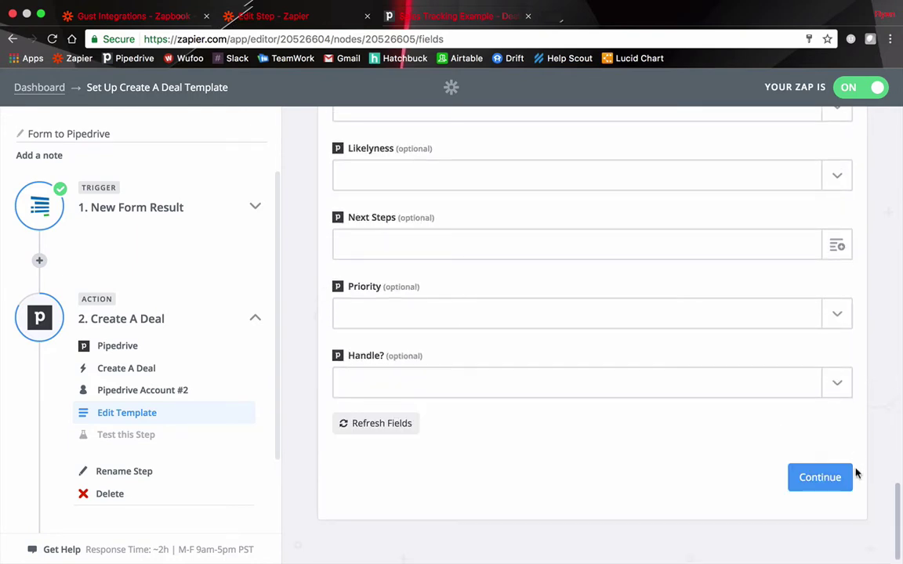
# Test the Create A Deal step and finish the 'Form to Pipedrive' Zap
pyautogui.click(838, 478)
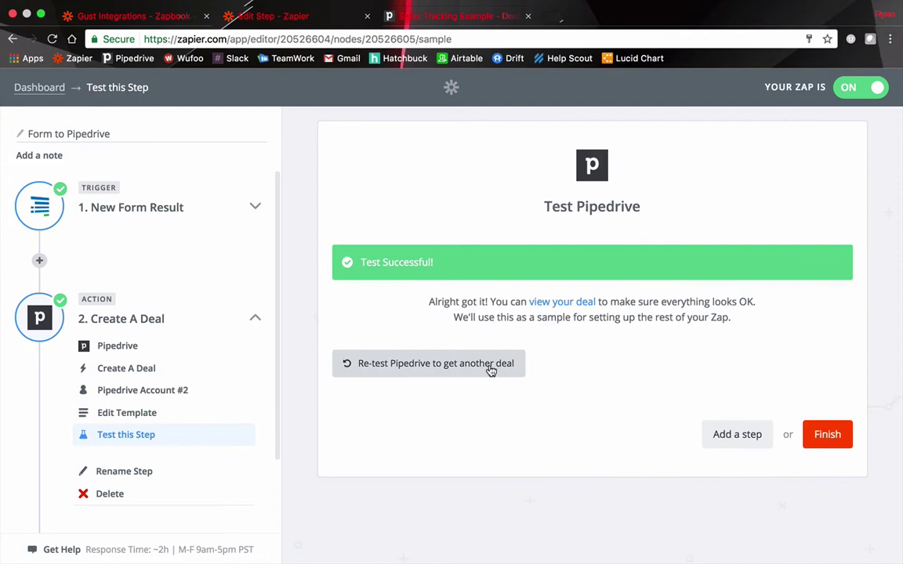
pyautogui.click(826, 435)
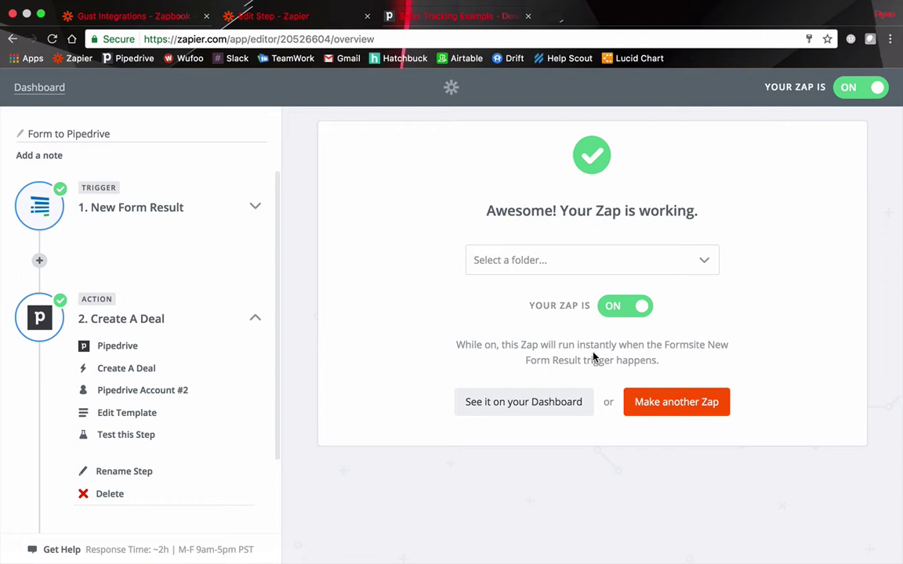
# Review the Zap-created deal in Pipedrive, then return to the Sales Tracking Example pipeline
pyautogui.click(451, 17)
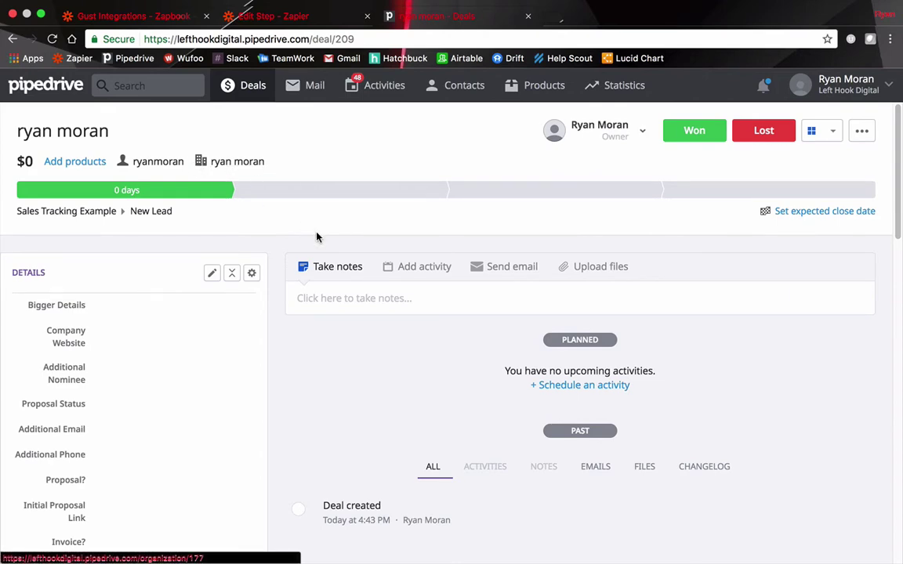
pyautogui.scroll(-10, 306, 227)
pyautogui.scroll(-3, 310, 219)
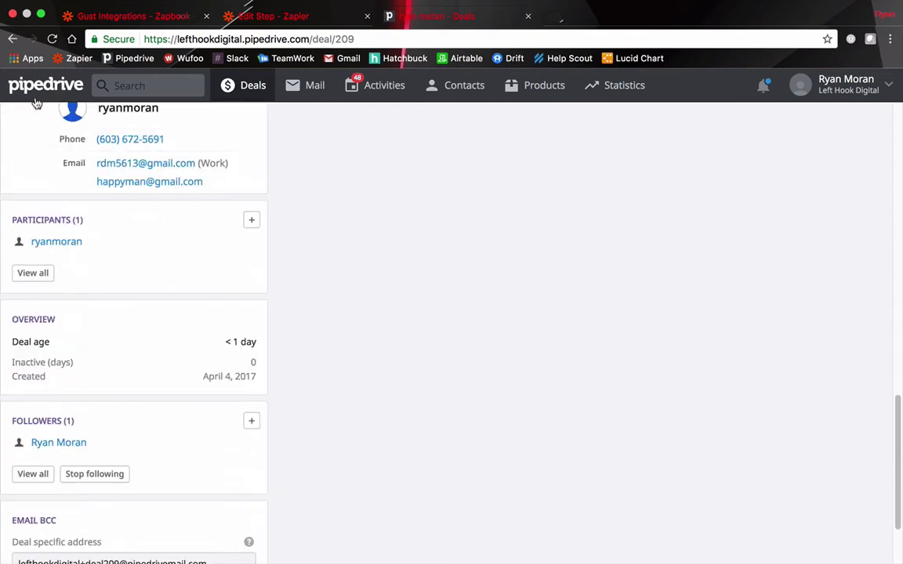
pyautogui.click(46, 85)
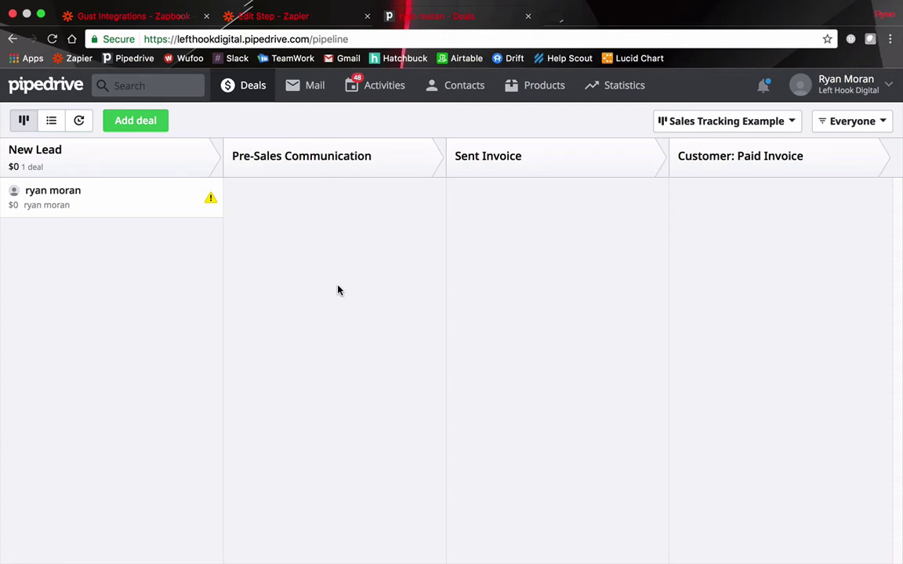
# Move the deal to Pre-Sales Communication, set its value to $750, then move it to Sent Invoice
pyautogui.moveTo(88, 211); pyautogui.dragTo(308, 222)
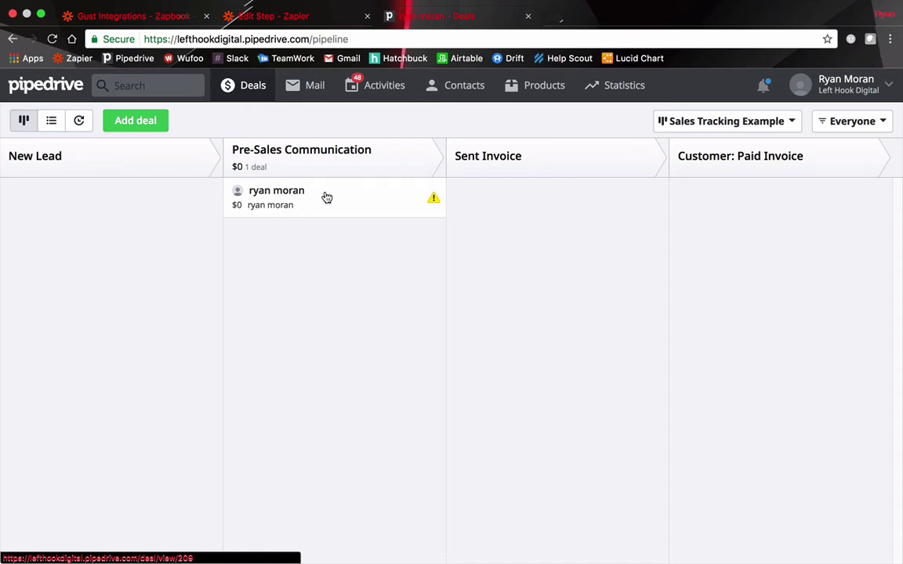
pyautogui.click(322, 195)
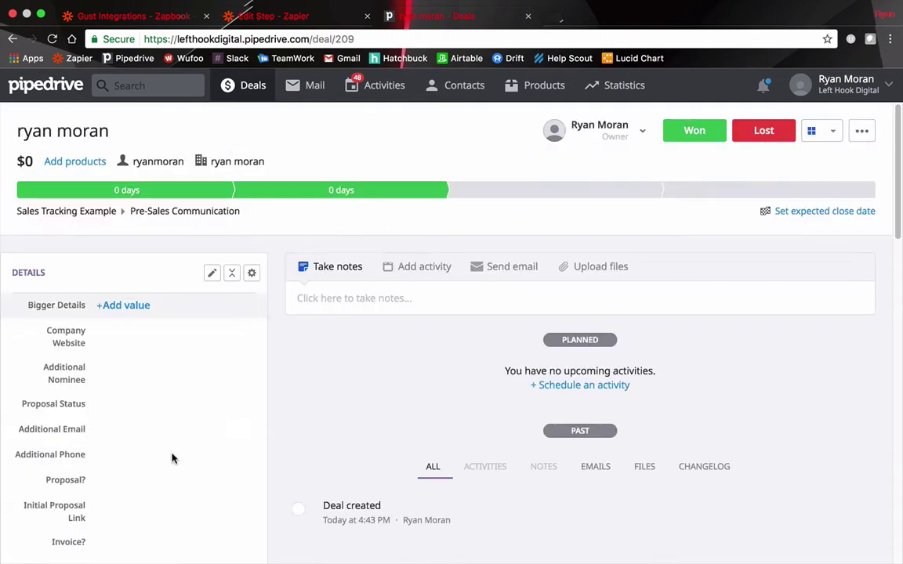
pyautogui.click(25, 159)
pyautogui.moveTo(42, 221); pyautogui.dragTo(30, 225)
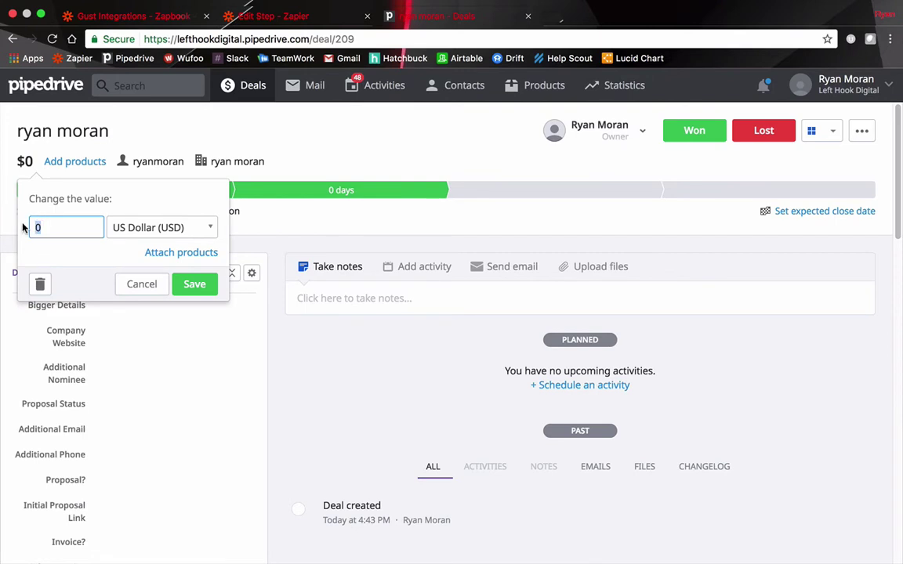
pyautogui.write('750')
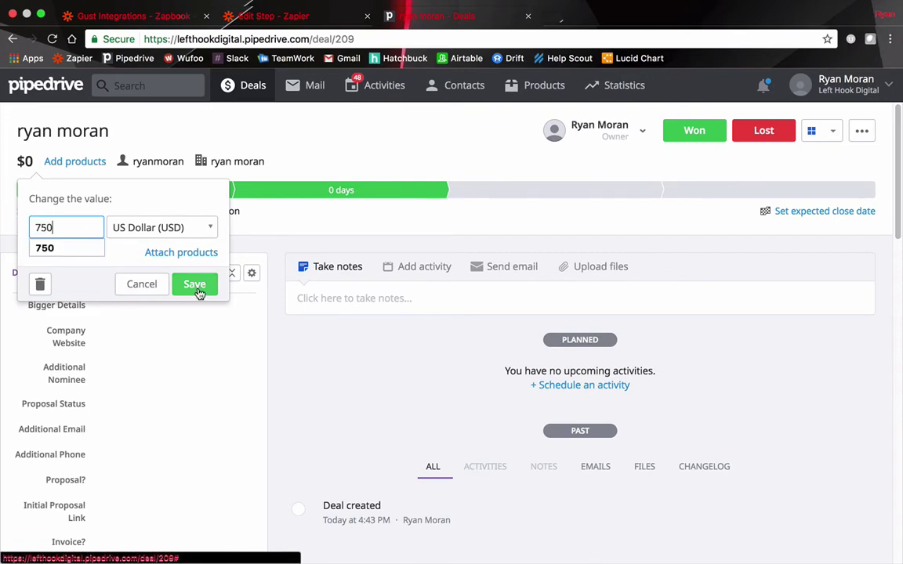
pyautogui.click(196, 286)
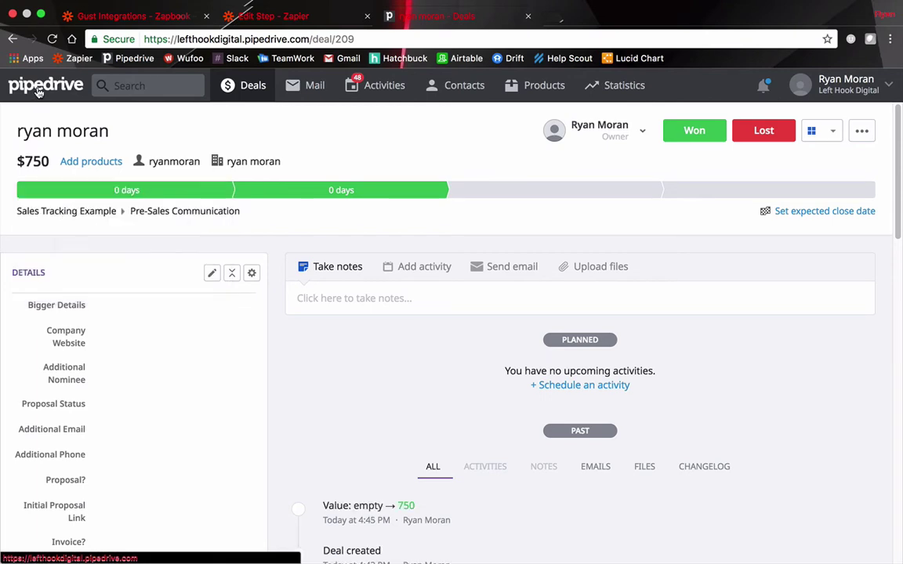
pyautogui.click(38, 88)
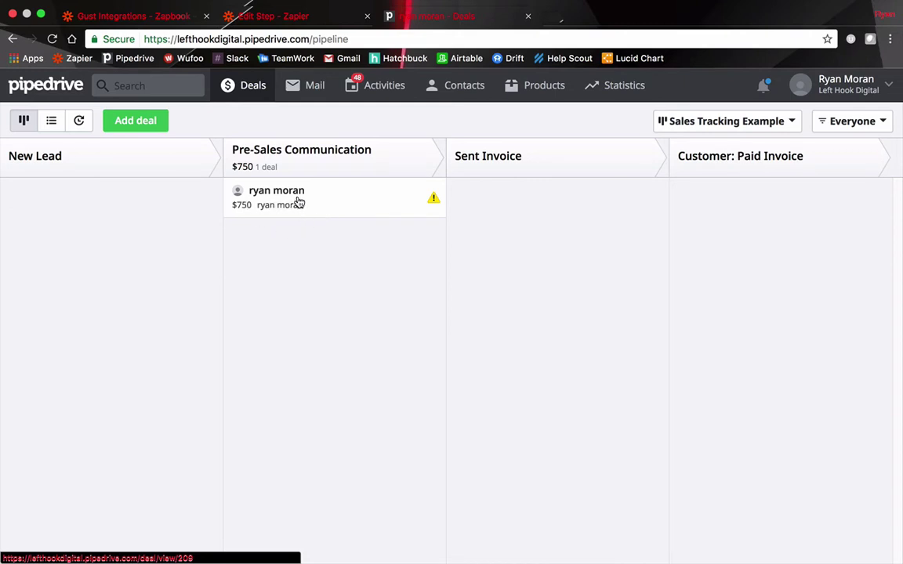
pyautogui.moveTo(299, 203); pyautogui.dragTo(524, 215)
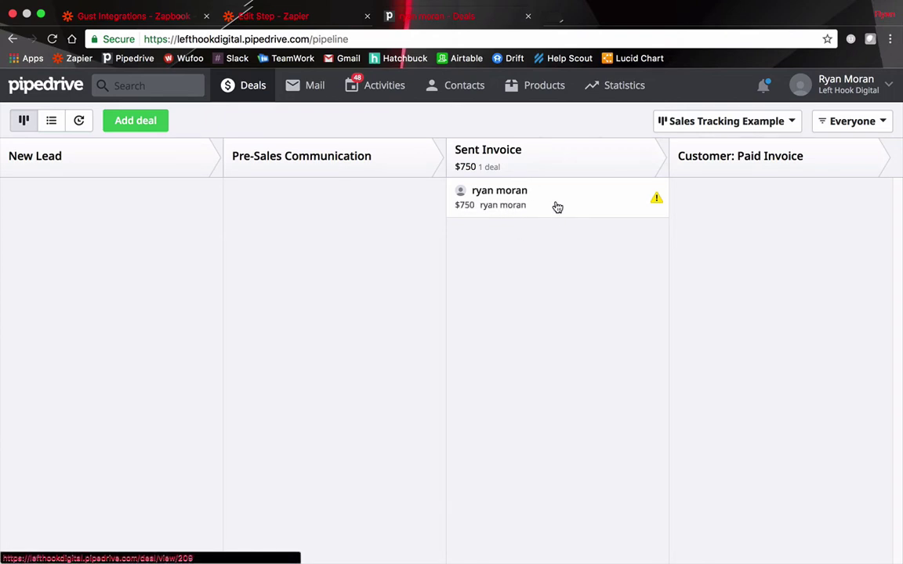
# Start a second Zap using Pipedrive's New Deal trigger
pyautogui.click(274, 18)
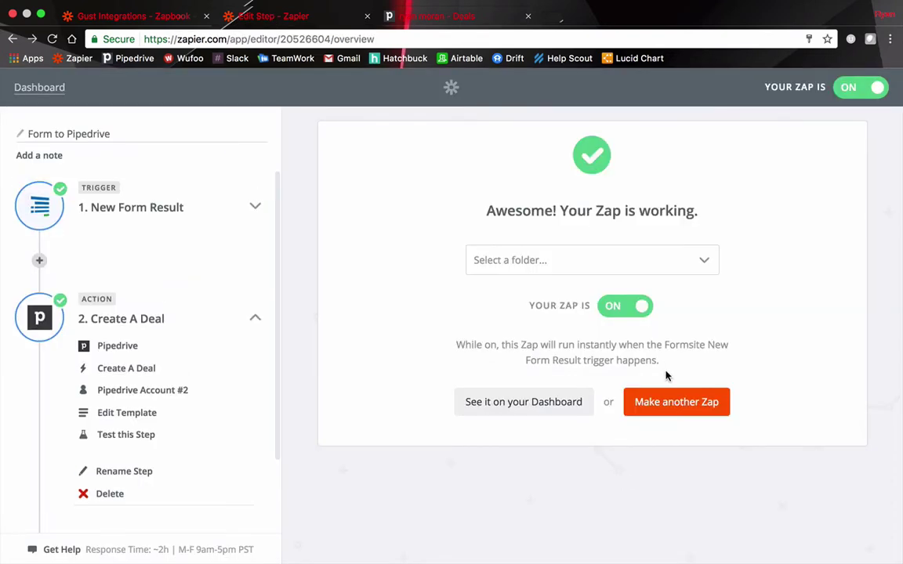
pyautogui.click(673, 403)
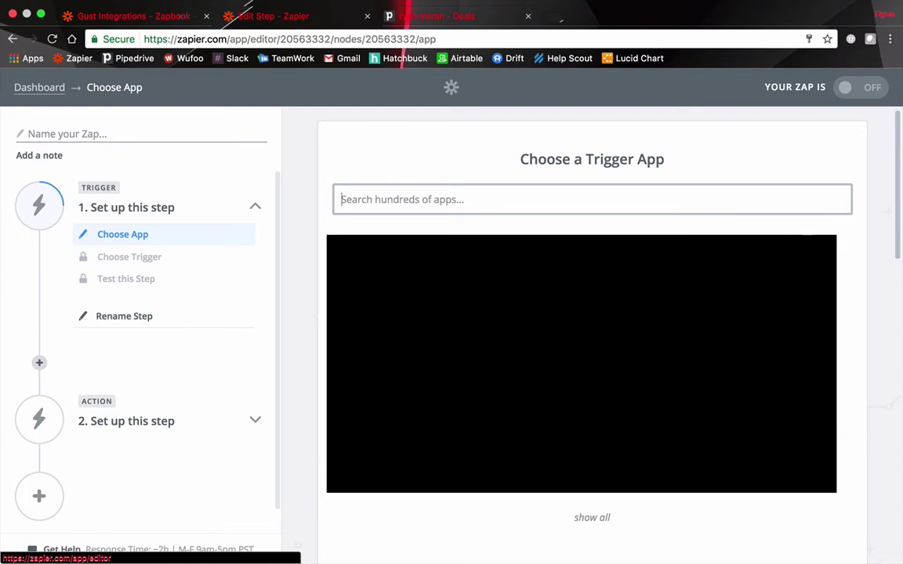
pyautogui.write('pipe')
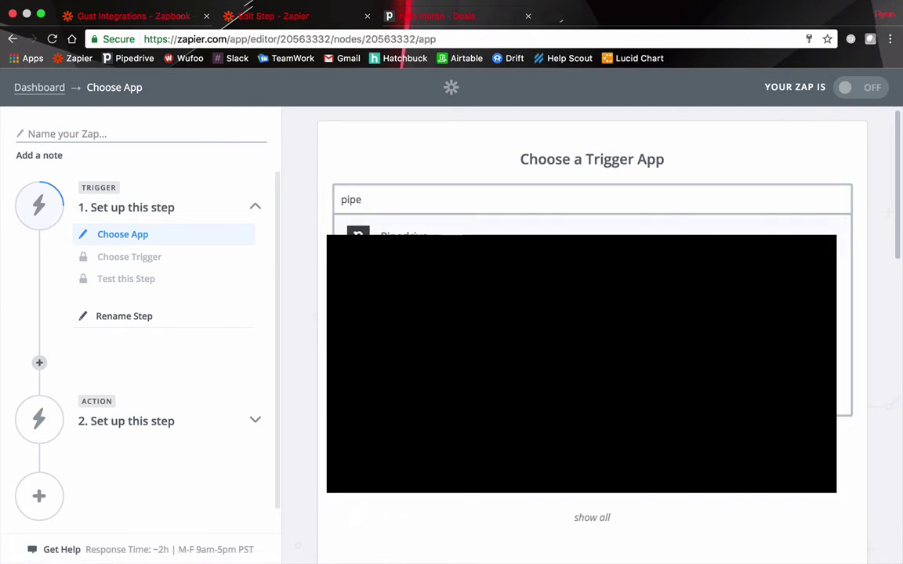
pyautogui.press('Return')
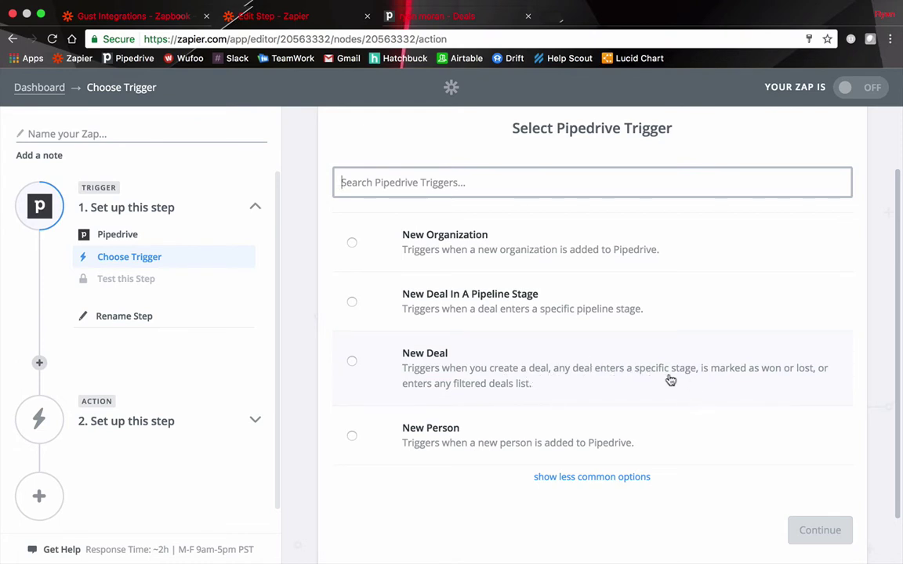
pyautogui.click(352, 362)
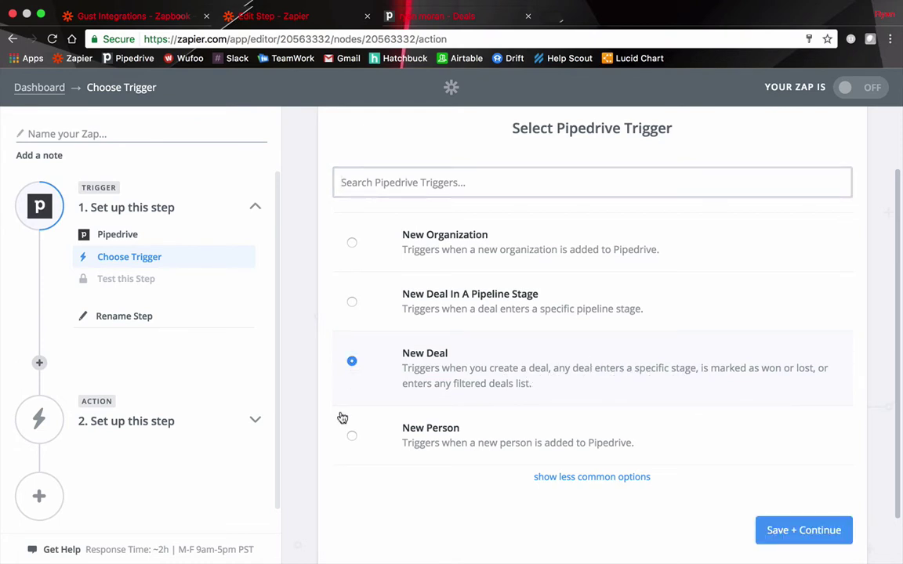
# Connect and test Pipedrive Account #2 for the New Deal trigger
pyautogui.click(803, 530)
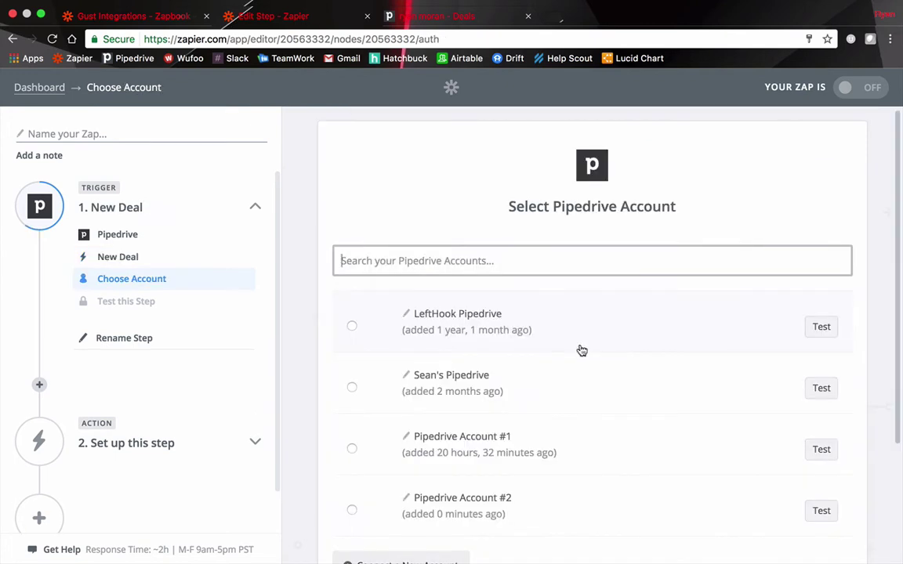
pyautogui.scroll(-3, 470, 321)
pyautogui.click(444, 354)
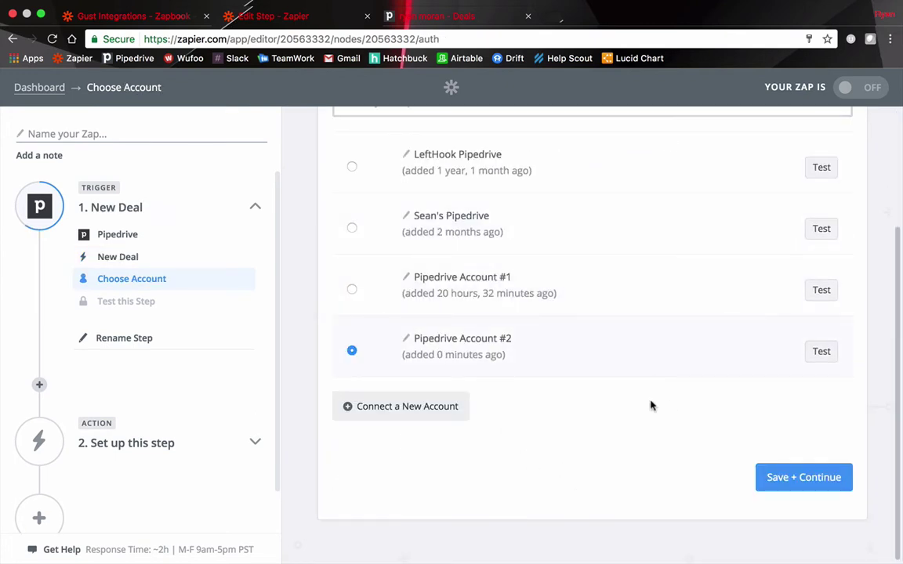
pyautogui.click(820, 353)
pyautogui.click(798, 477)
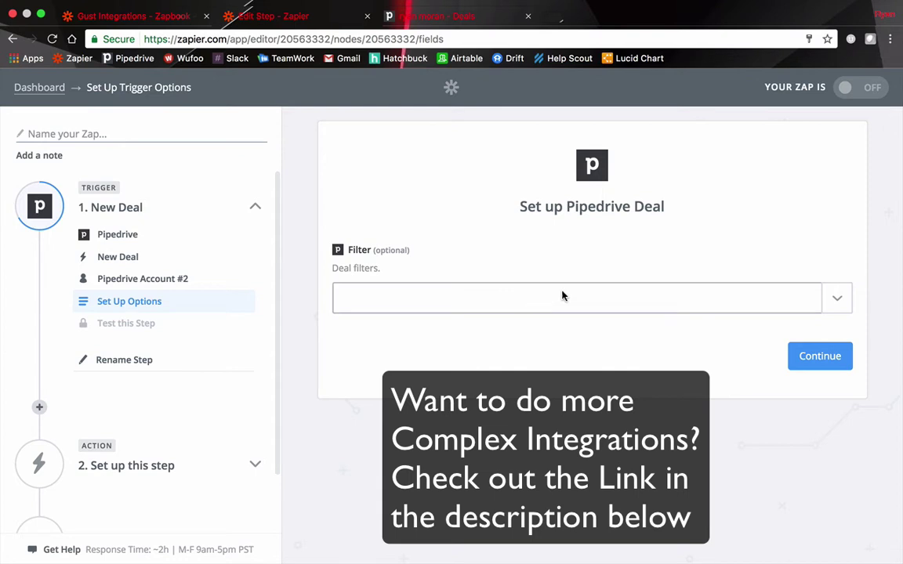
# Browse the trigger's list of available Pipedrive deal filters
pyautogui.click(835, 298)
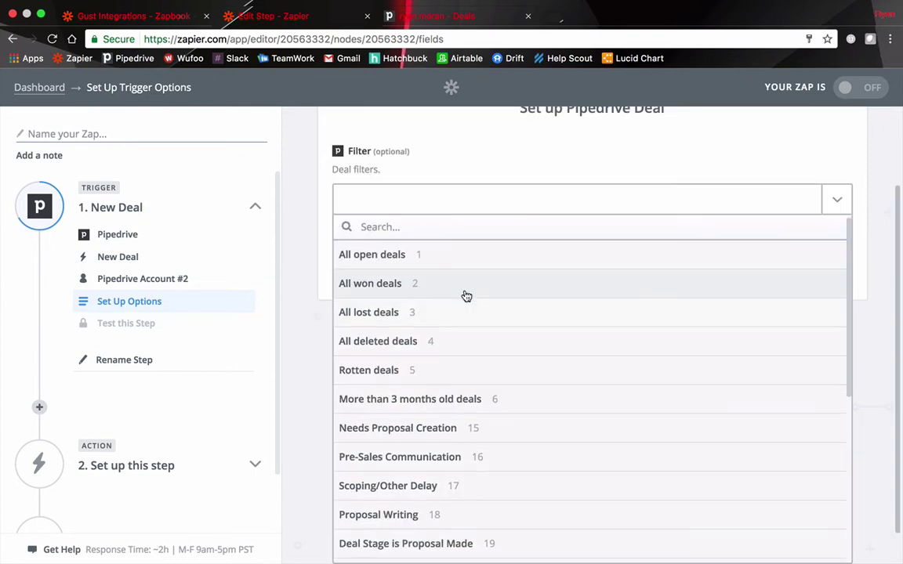
pyautogui.scroll(-2, 467, 296)
pyautogui.scroll(-2, 466, 295)
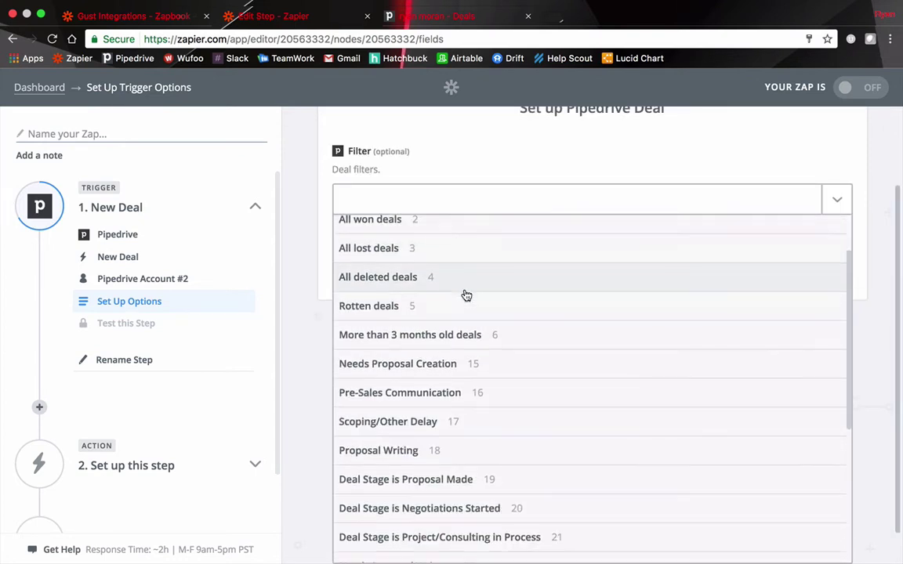
pyautogui.scroll(-5, 462, 295)
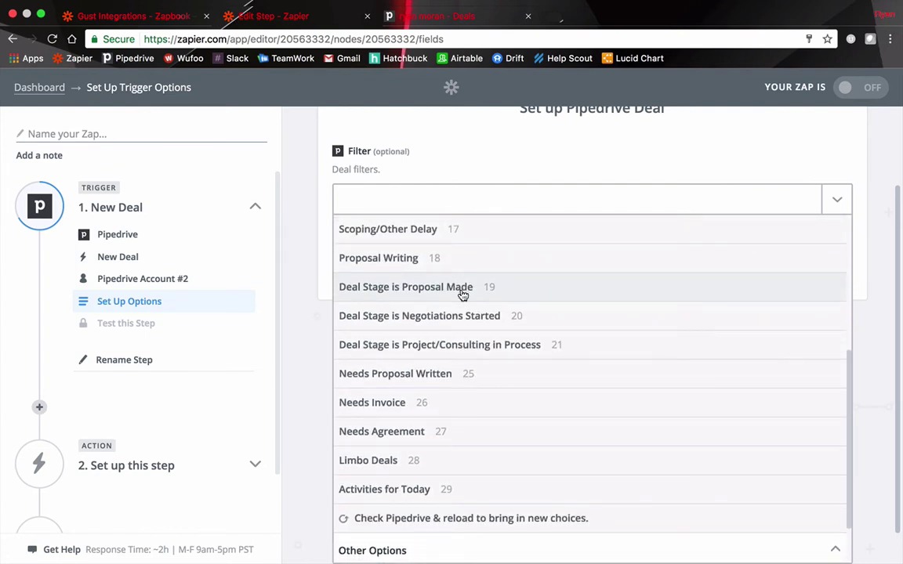
pyautogui.scroll(-1, 468, 297)
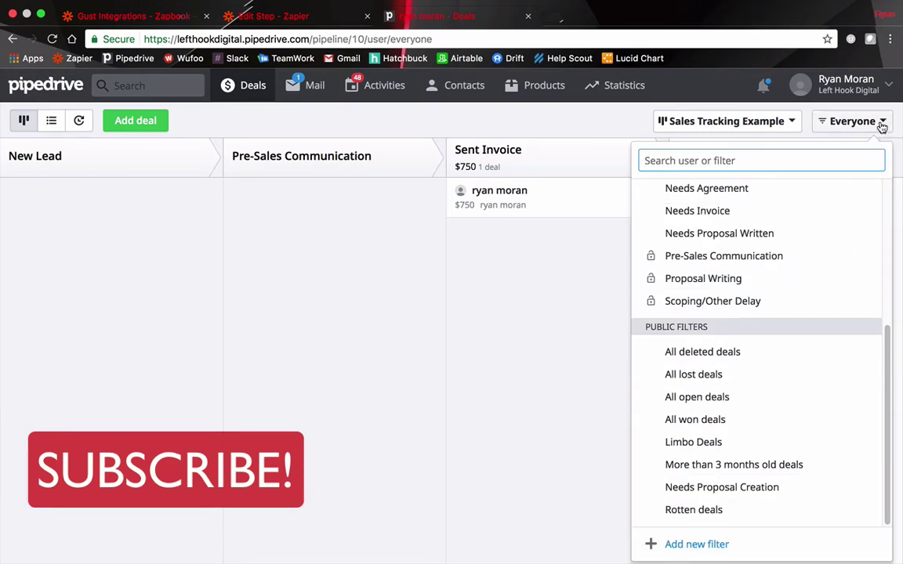
# Save a private filter 'Deal stage us ore sales example' matching Deal Stage Pre-Sales Communication
pyautogui.click(687, 548)
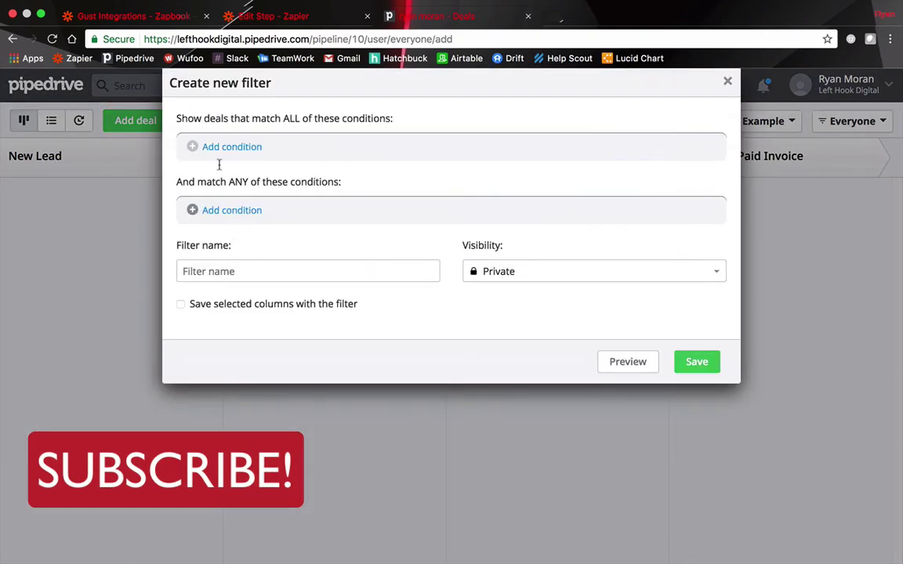
pyautogui.click(196, 149)
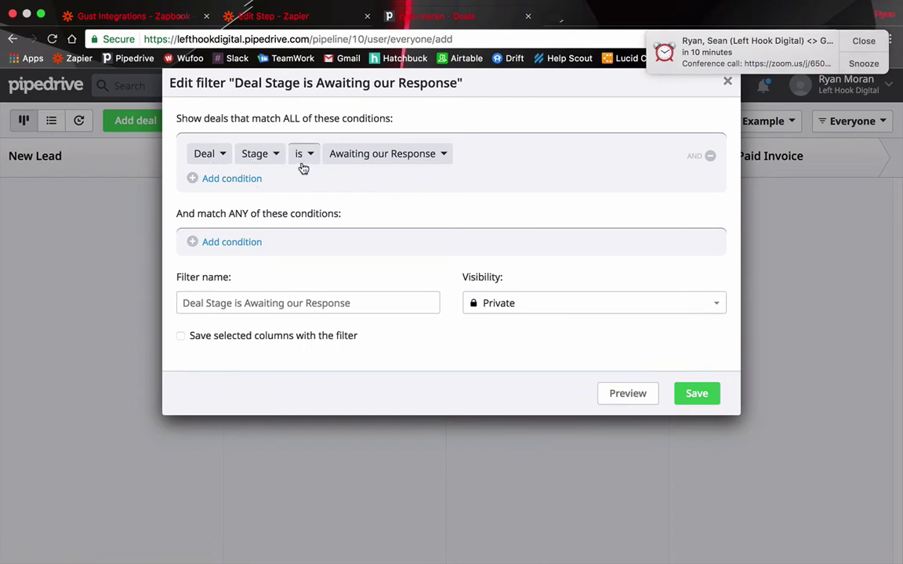
pyautogui.click(442, 161)
pyautogui.scroll(-10, 439, 329)
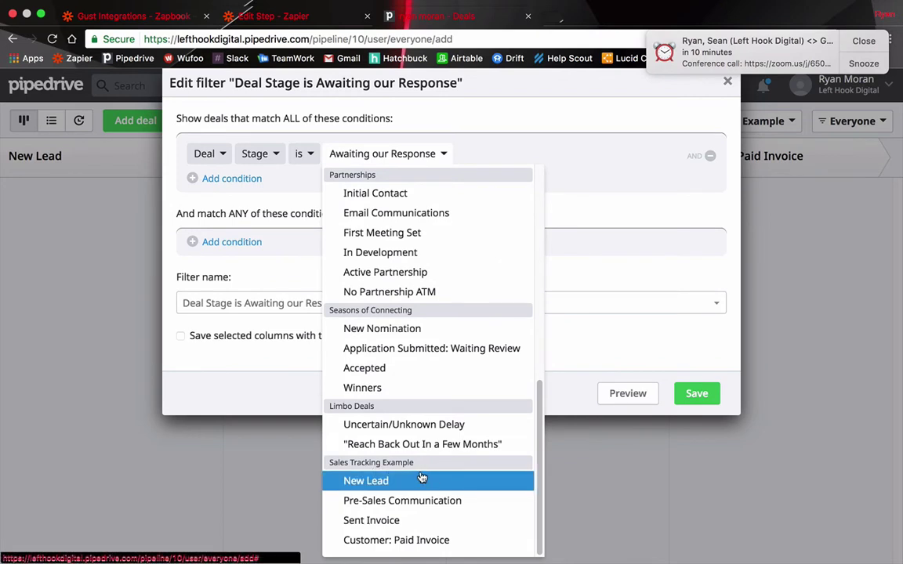
pyautogui.click(364, 509)
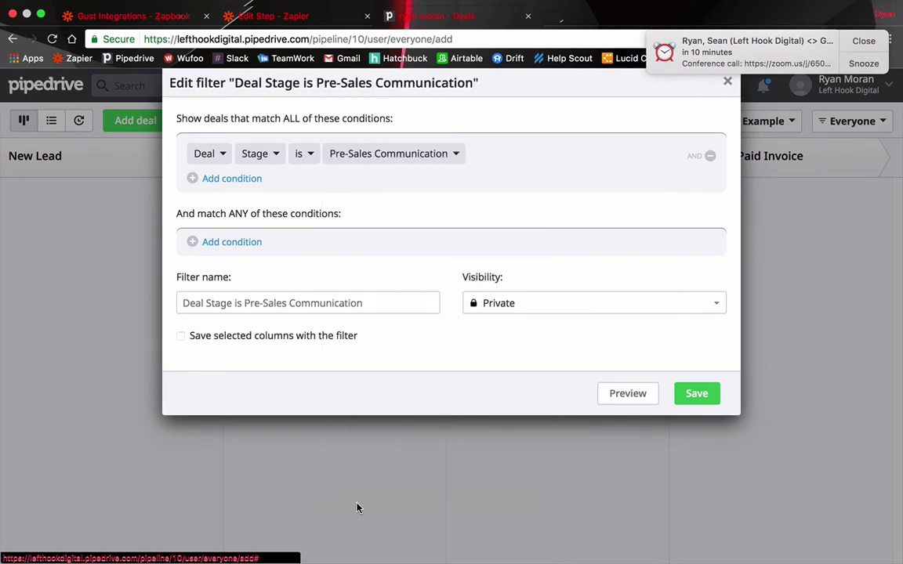
pyautogui.tripleClick(308, 303)
pyautogui.write('Deal stage us ore sales exampl')
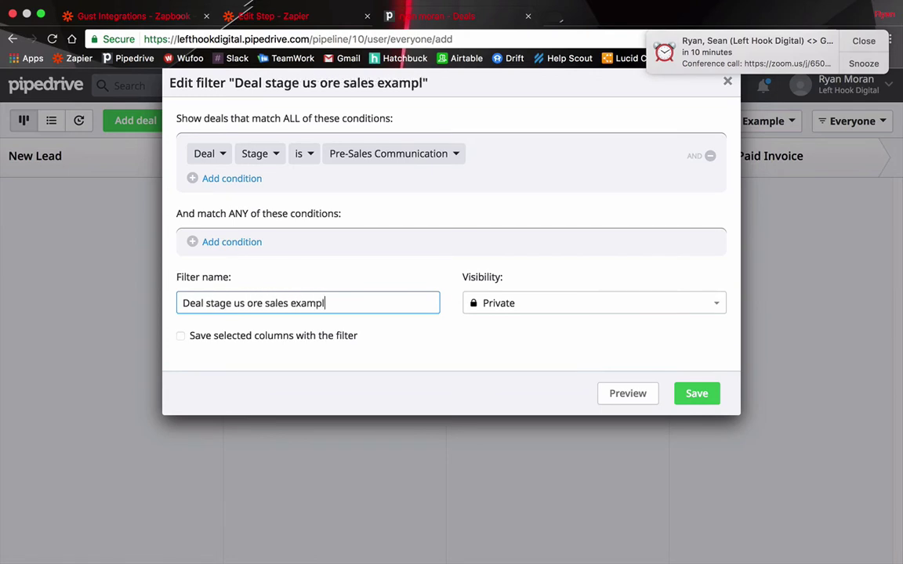
pyautogui.write('e')
pyautogui.click(695, 396)
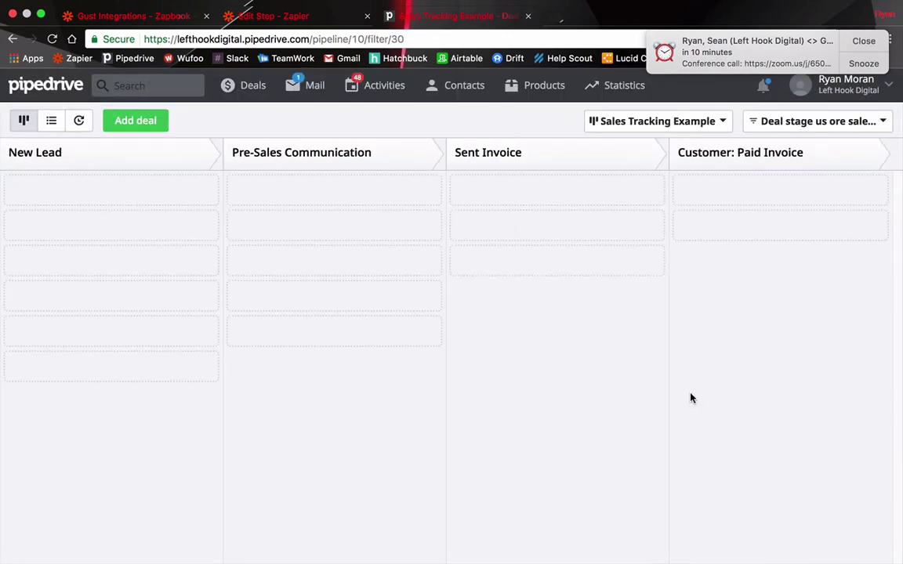
# Reload Pipedrive filters and select 'Deal stage is pre sales communication' for the New Deal trigger
pyautogui.click(255, 16)
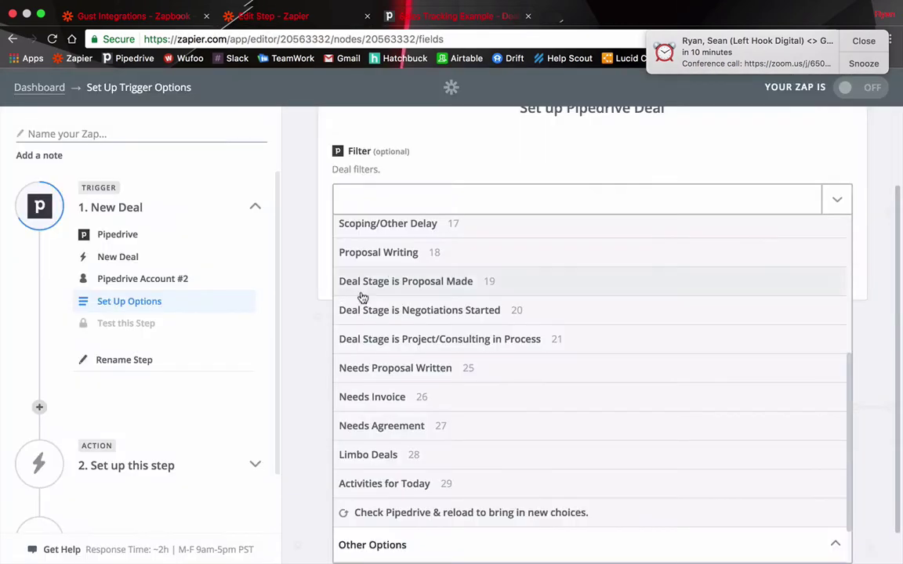
pyautogui.click(372, 517)
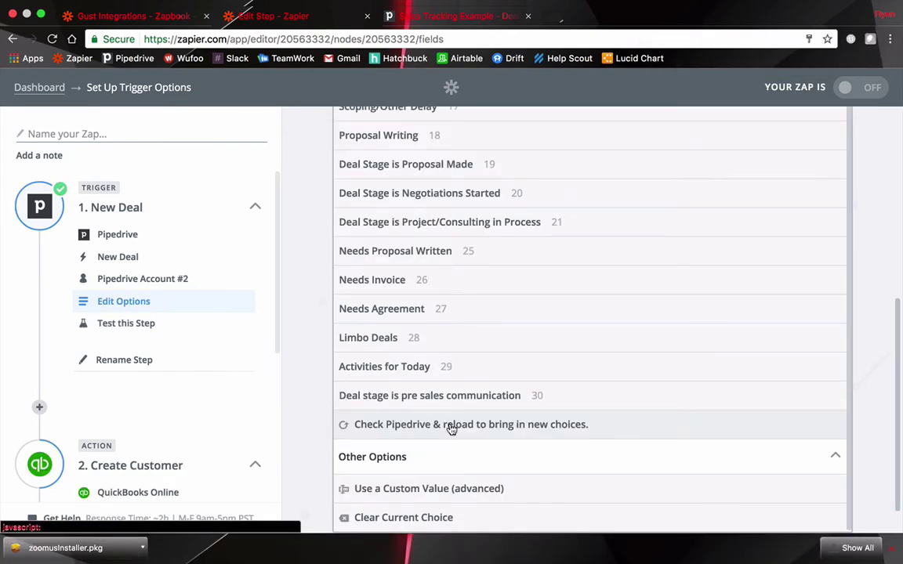
pyautogui.click(451, 427)
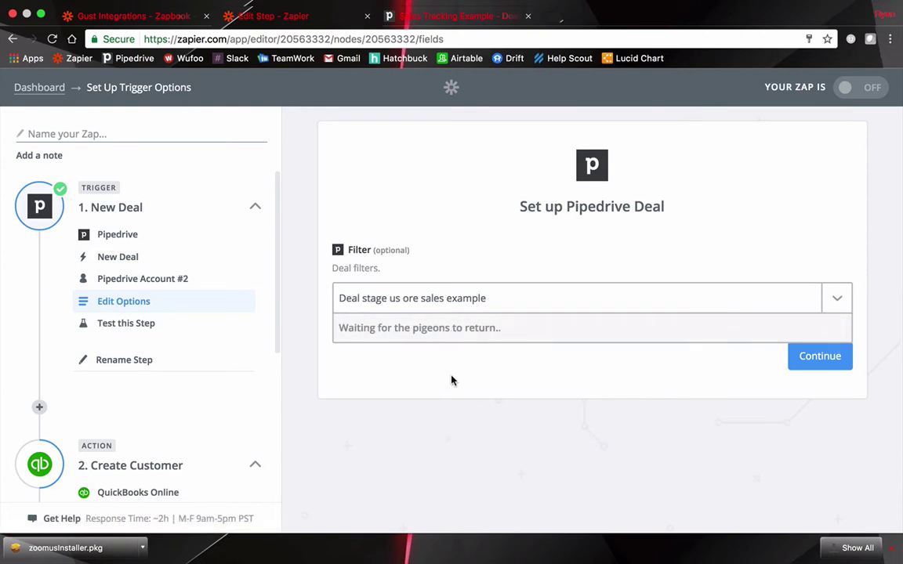
pyautogui.scroll(-5, 470, 359)
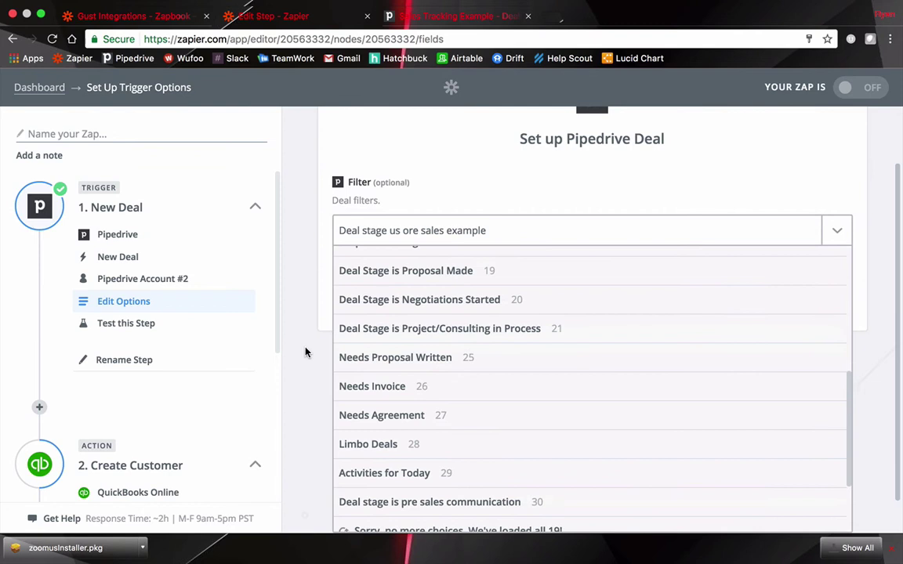
pyautogui.scroll(-3, 303, 350)
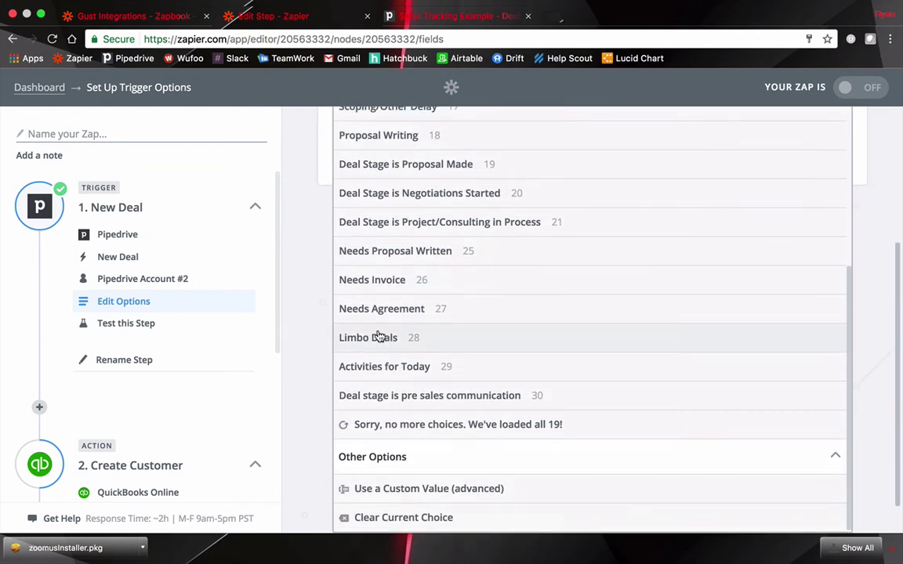
pyautogui.click(458, 399)
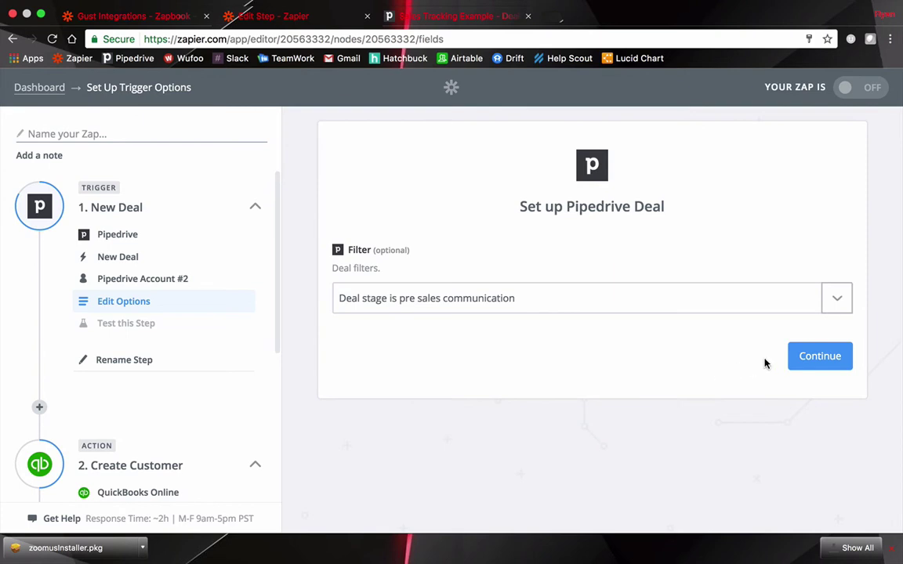
pyautogui.click(821, 360)
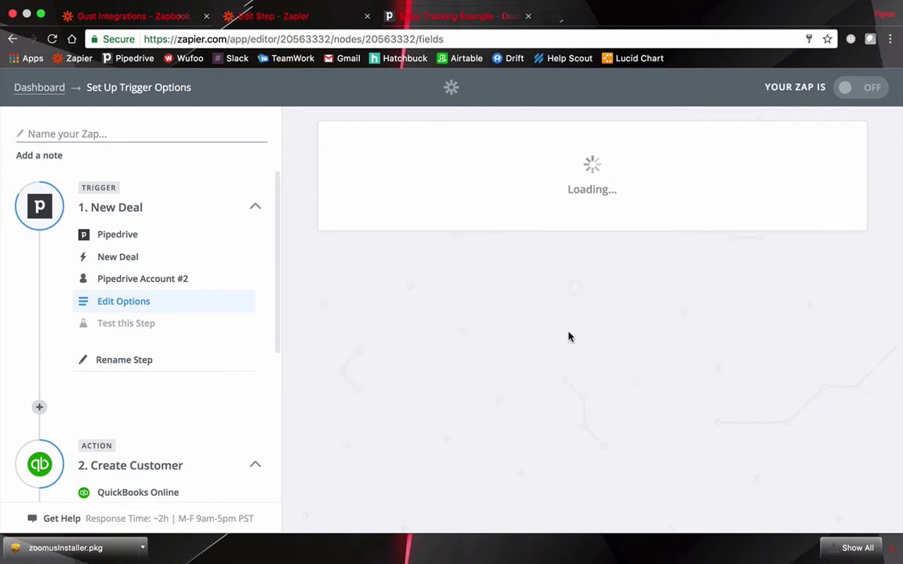
# Set the action step to FreshBooks New's Create Client
pyautogui.click(800, 442)
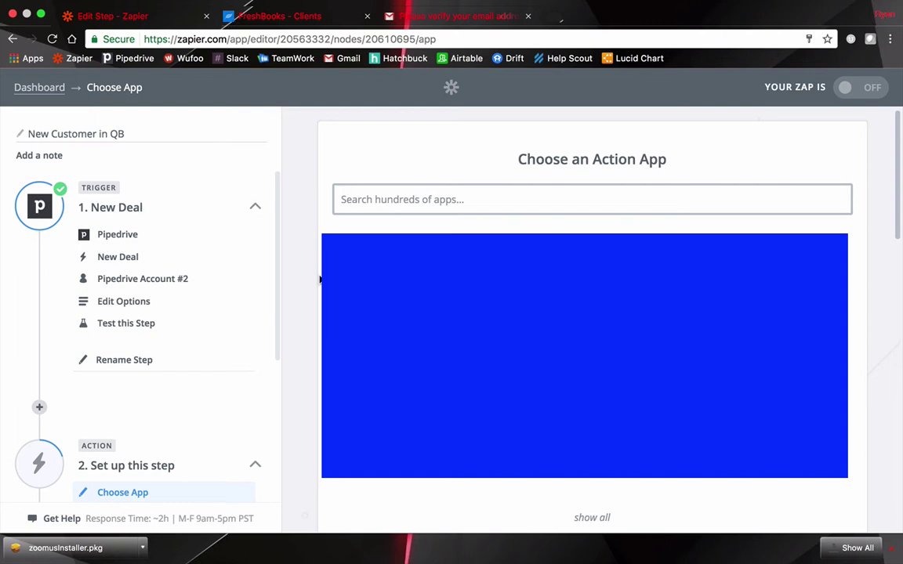
pyautogui.write('freshbooks')
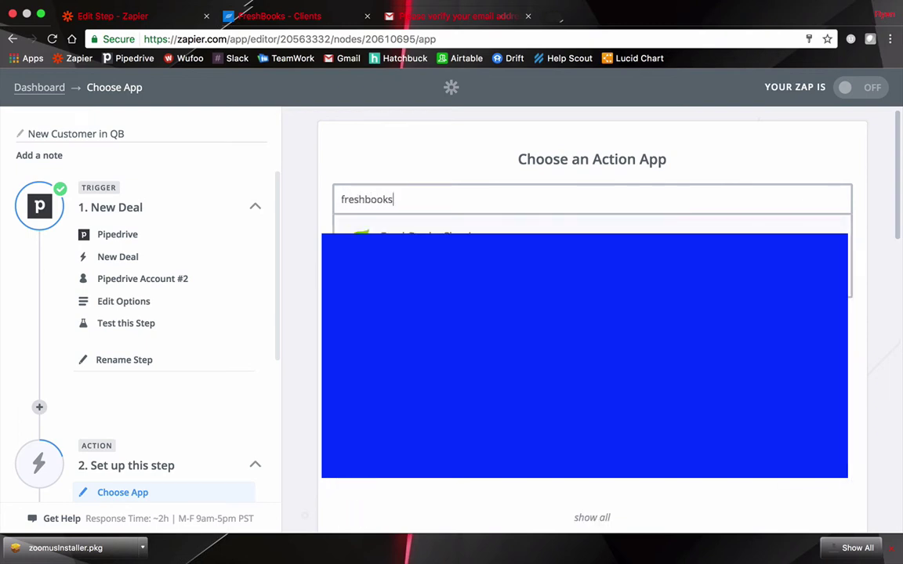
pyautogui.click(423, 244)
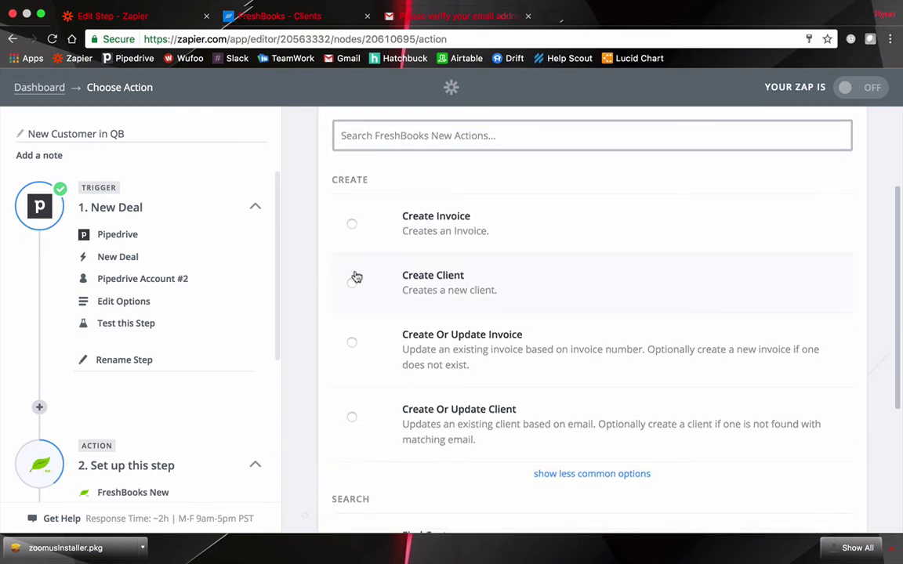
pyautogui.click(353, 283)
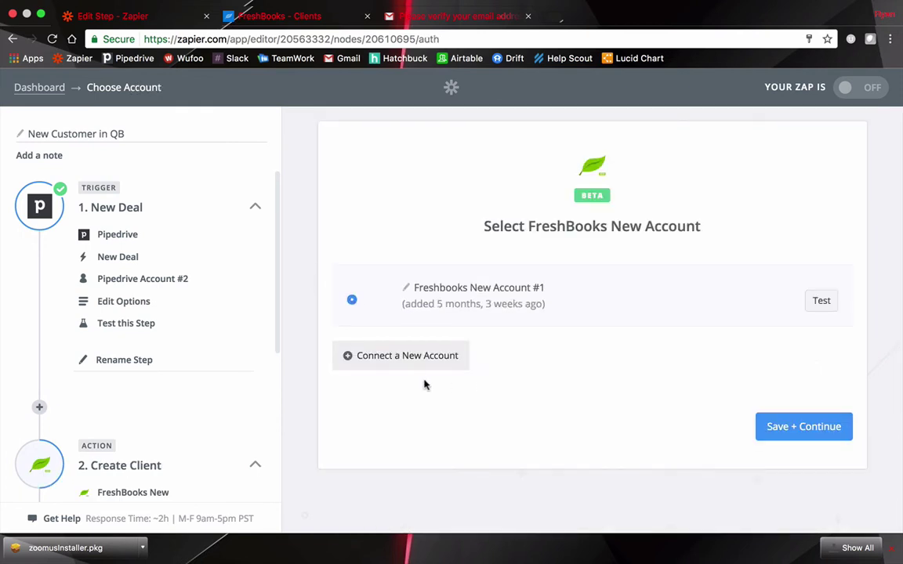
# Connect a new FreshBooks account, allow Zapier access, and save it for the step
pyautogui.click(369, 356)
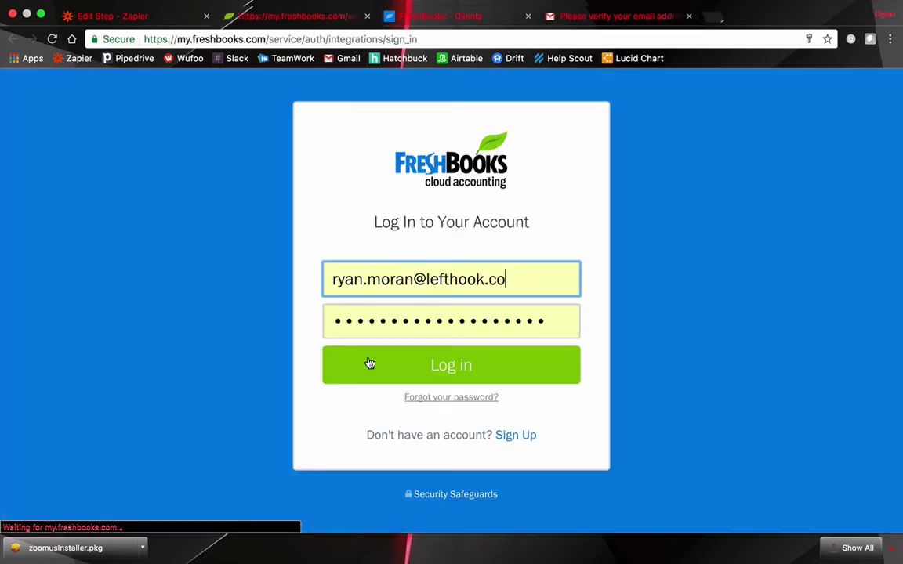
pyautogui.click(413, 366)
pyautogui.click(476, 375)
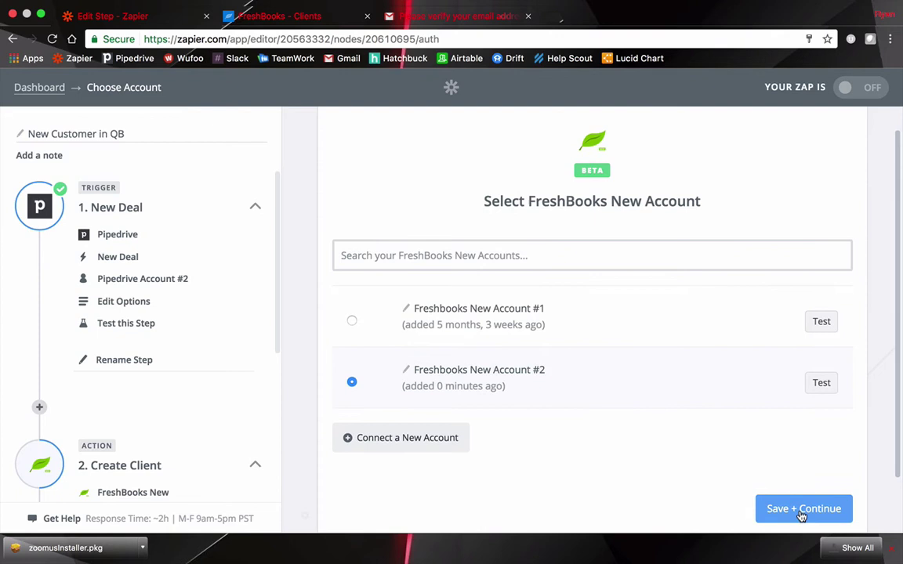
pyautogui.click(800, 509)
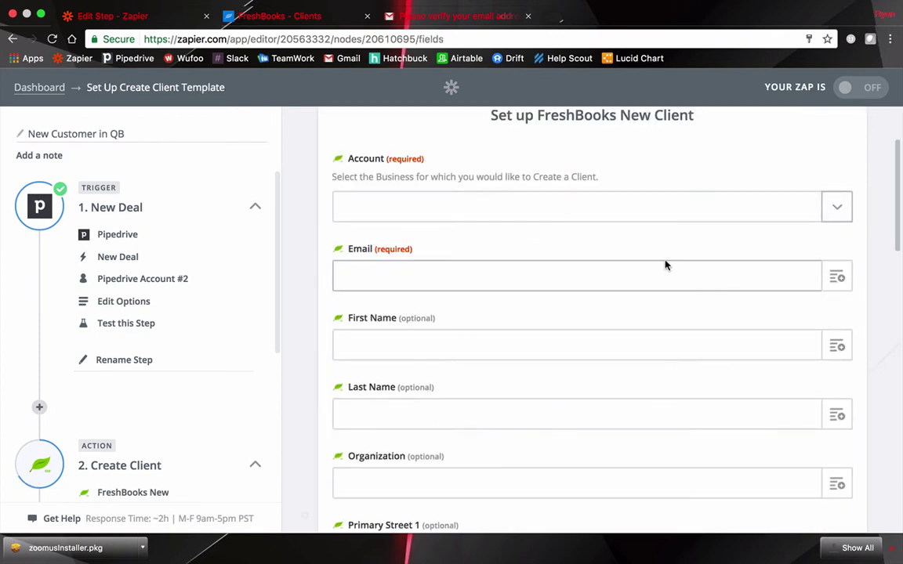
# Set the client's Account to Left Hook Digital and Email to the deal person's email
pyautogui.click(742, 202)
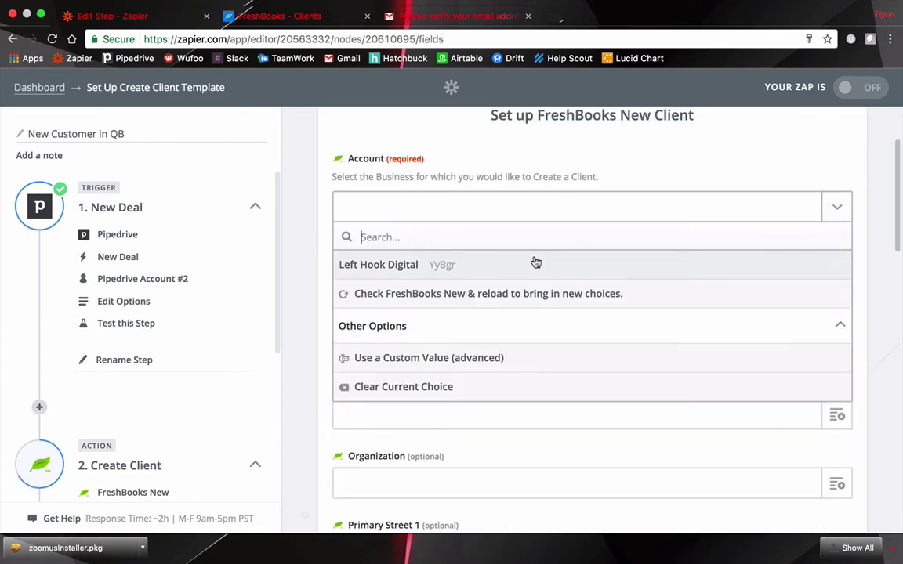
pyautogui.click(499, 267)
pyautogui.scroll(-3, 532, 258)
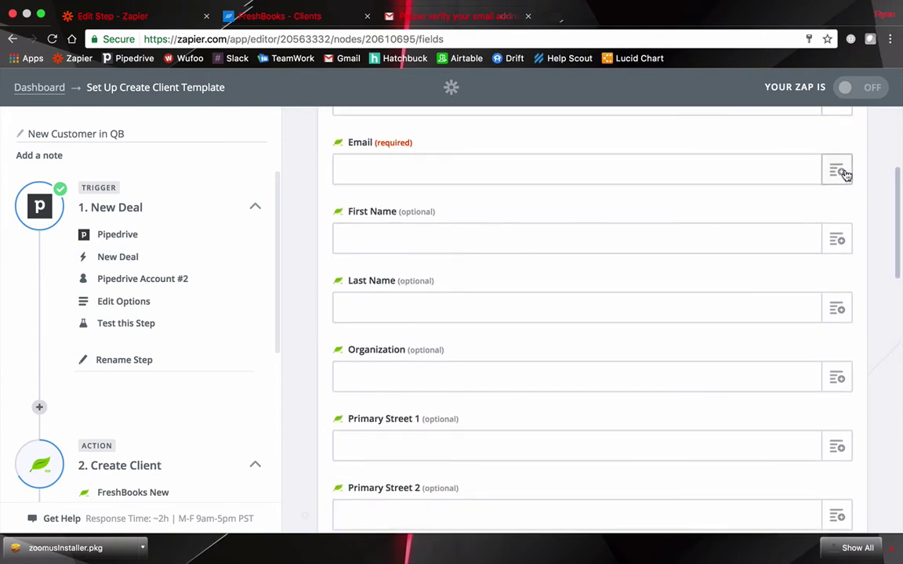
pyautogui.click(841, 173)
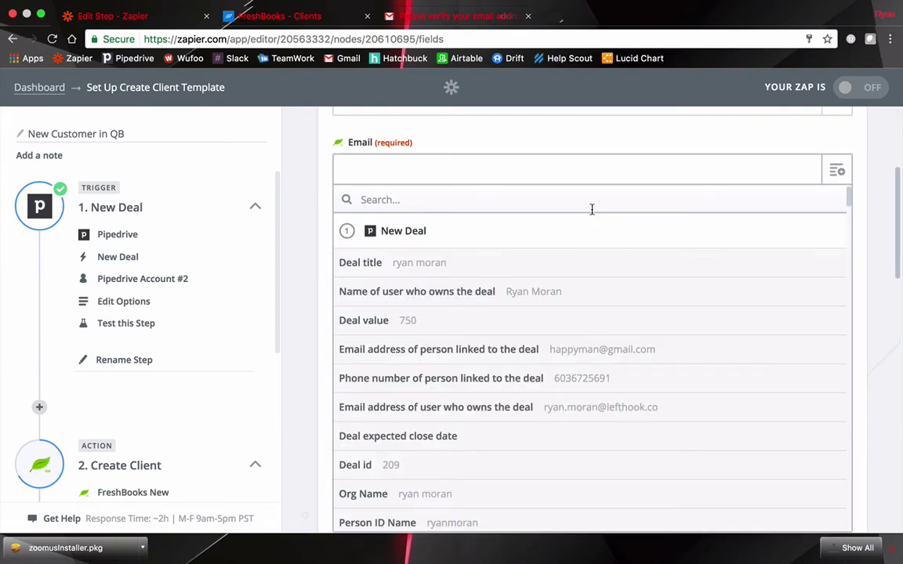
pyautogui.click(497, 354)
pyautogui.scroll(-4, 328, 218)
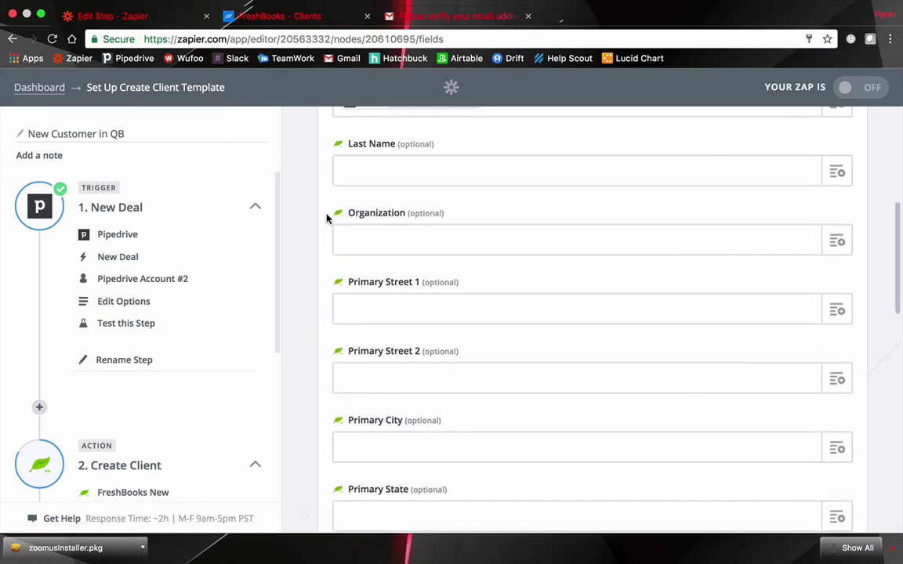
pyautogui.scroll(-2, 327, 219)
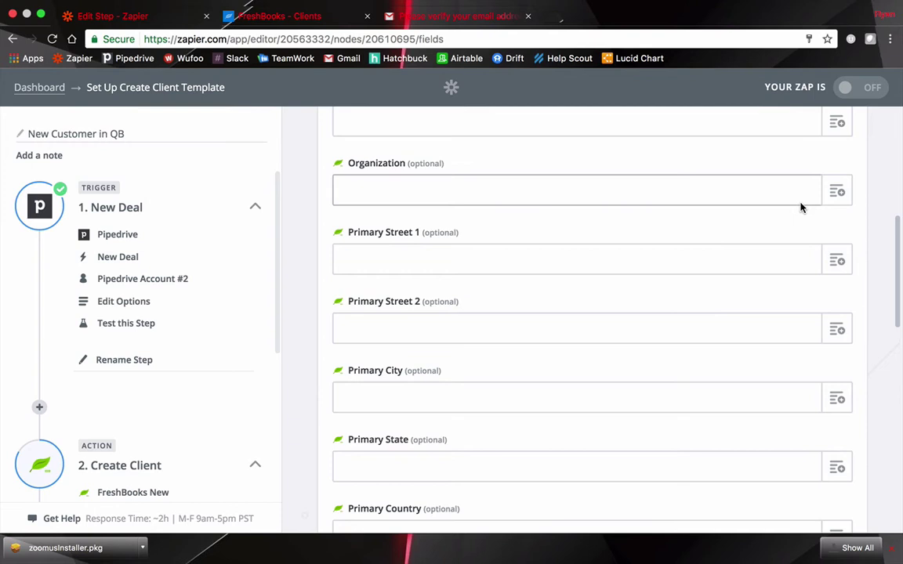
# Map the deal's organization name into Organization and continue to testing
pyautogui.click(835, 193)
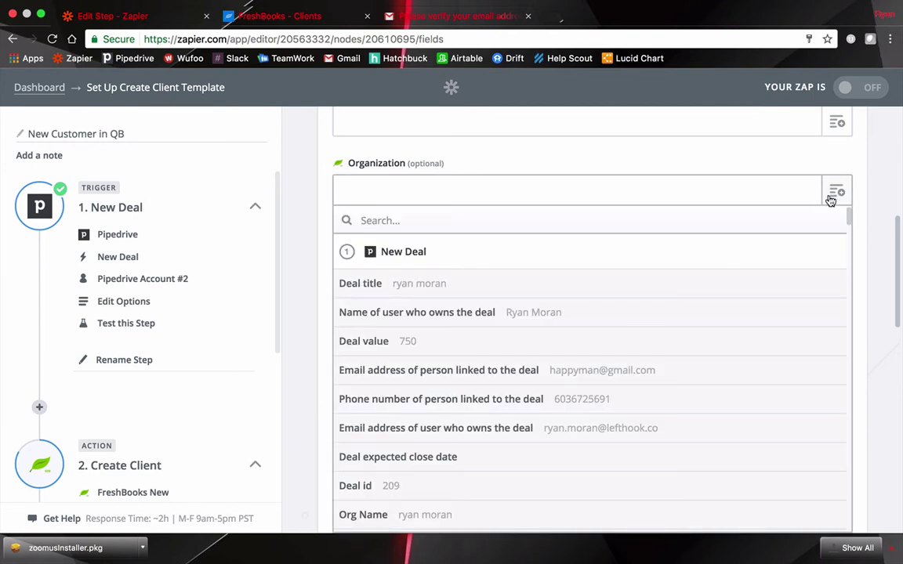
pyautogui.scroll(-1, 619, 322)
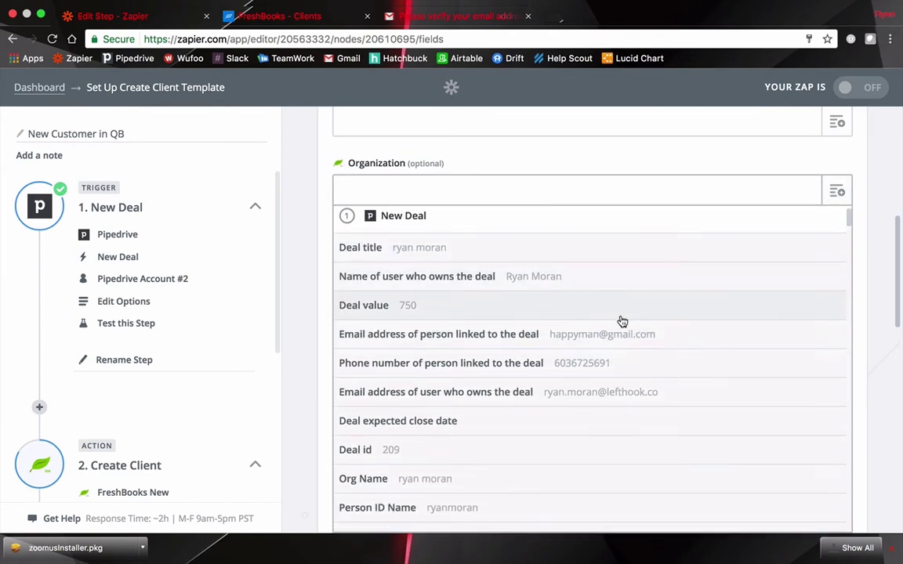
pyautogui.scroll(-3, 623, 321)
pyautogui.click(498, 438)
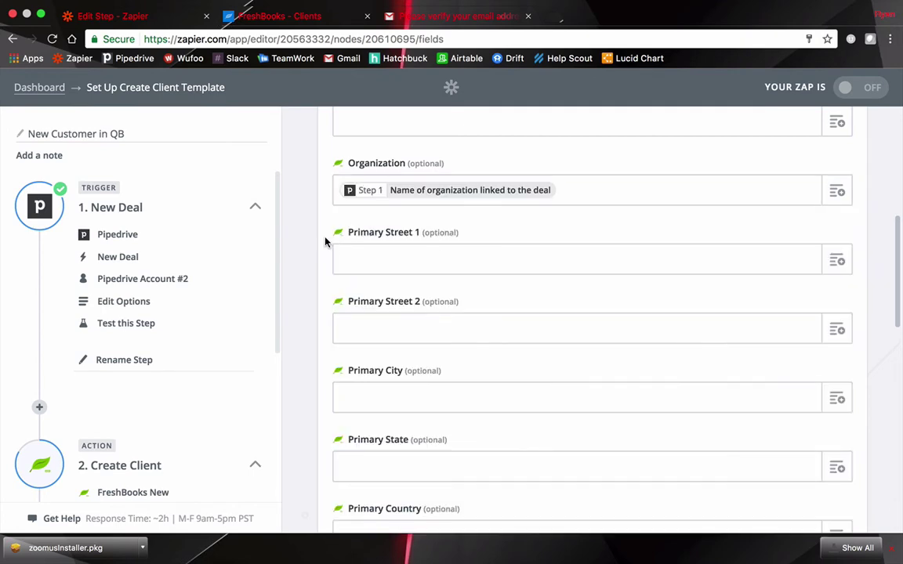
pyautogui.scroll(-4, 325, 241)
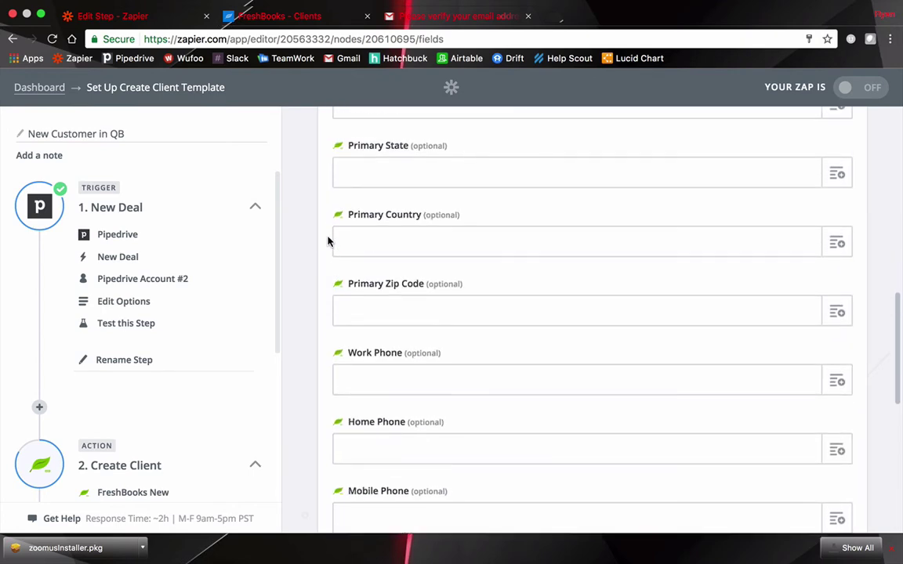
pyautogui.scroll(-5, 328, 241)
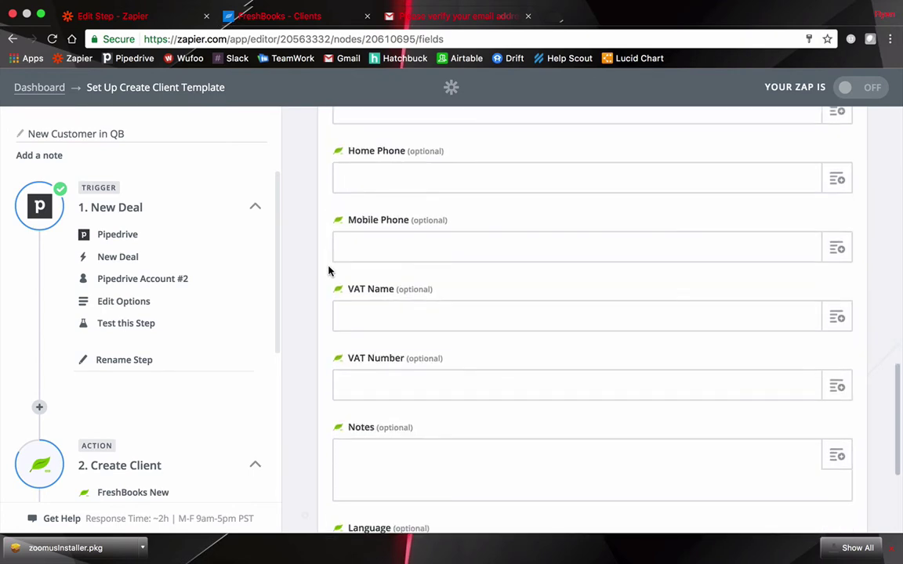
pyautogui.scroll(-3, 328, 270)
pyautogui.click(813, 453)
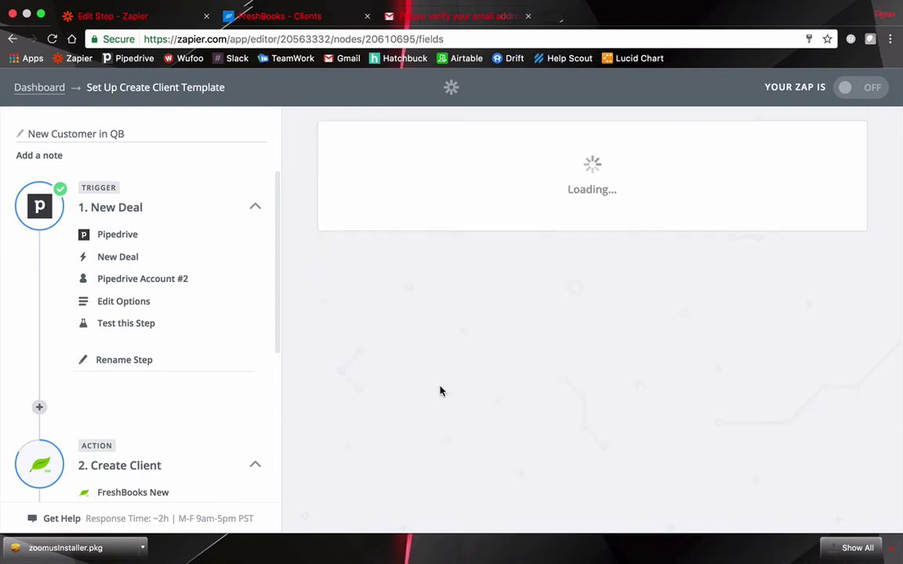
# Test Create Client by creating a sample FreshBooks client, finish, and switch the Zap ON
pyautogui.scroll(-3, 368, 242)
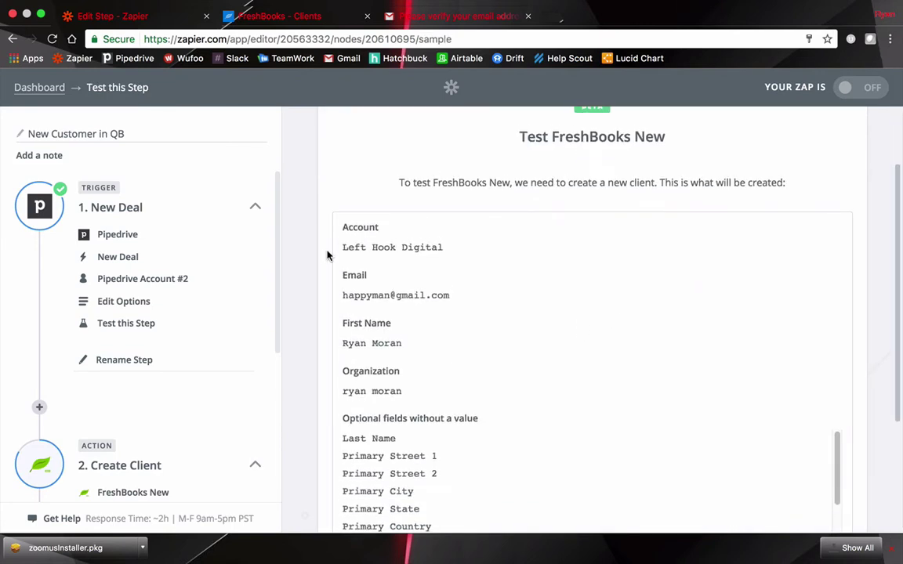
pyautogui.moveTo(415, 264); pyautogui.dragTo(475, 371)
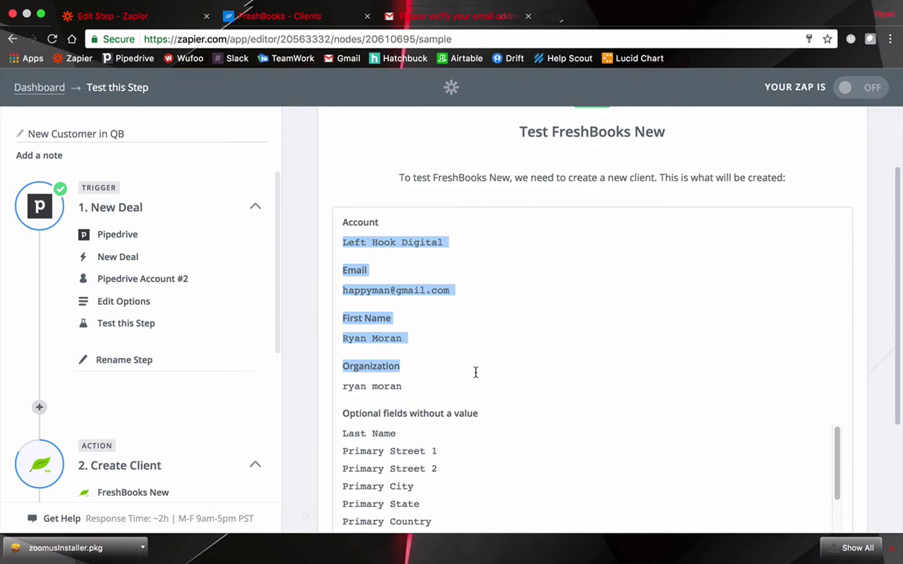
pyautogui.click(513, 353)
pyautogui.scroll(-1, 459, 297)
pyautogui.scroll(-5, 470, 301)
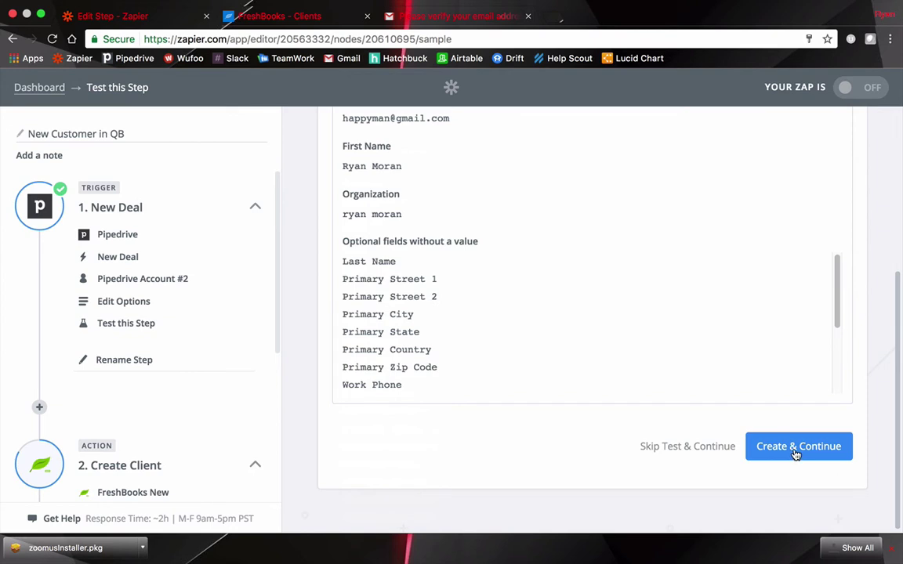
pyautogui.click(794, 453)
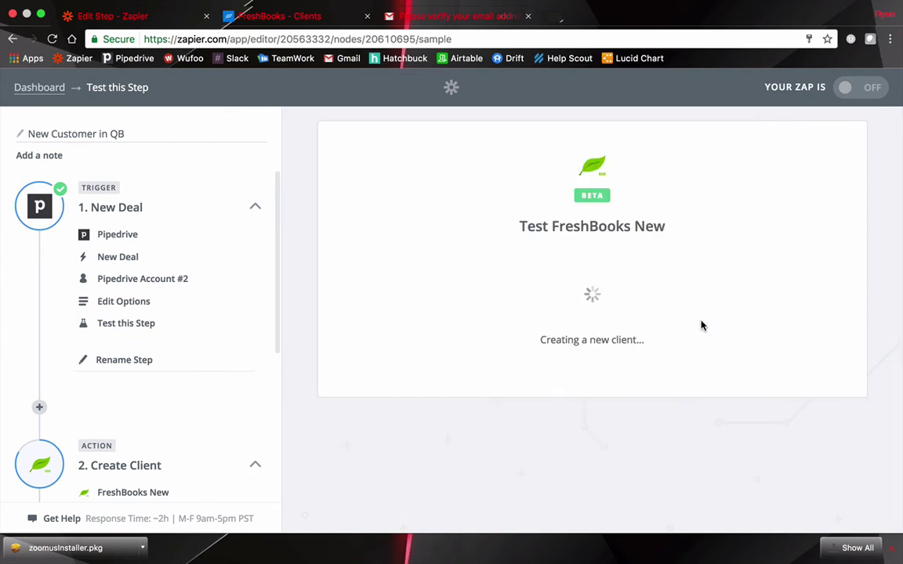
pyautogui.click(820, 456)
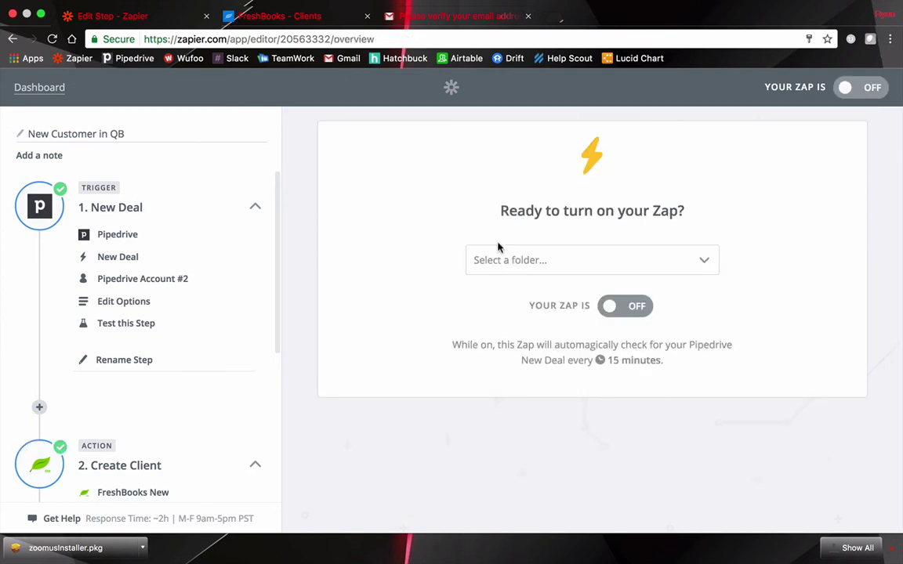
pyautogui.click(626, 308)
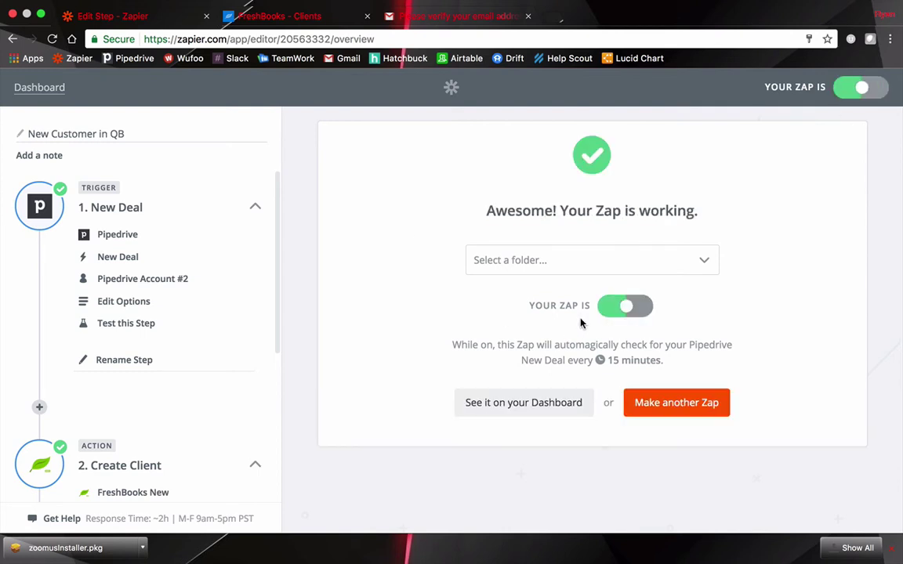
# Check FreshBooks' Recently Active clients for the client the Zap just created
pyautogui.click(276, 17)
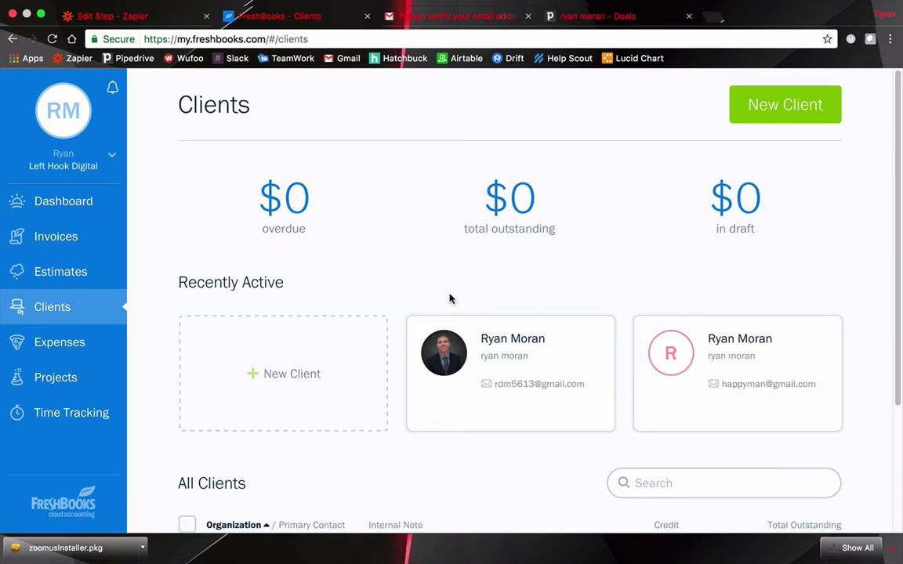
pyautogui.moveTo(498, 423)
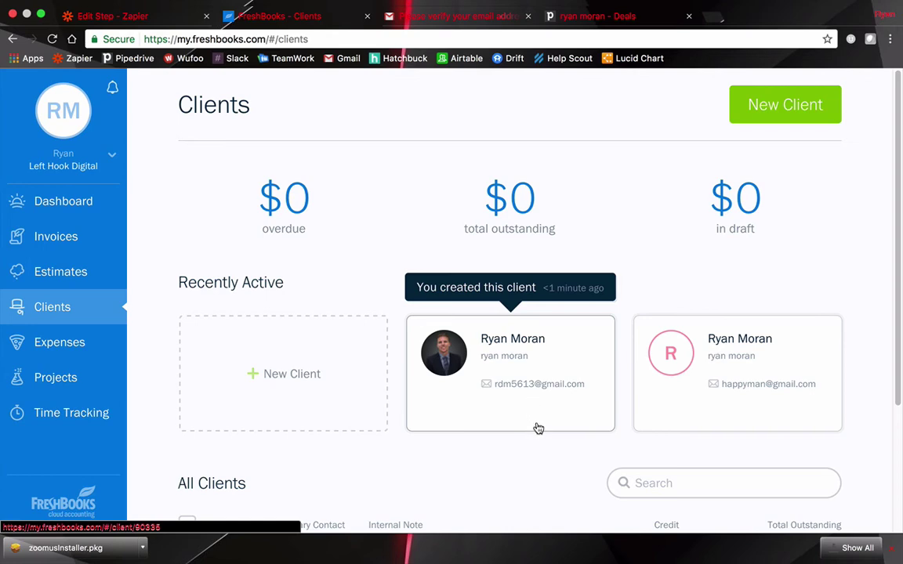
pyautogui.scroll(-1, 537, 422)
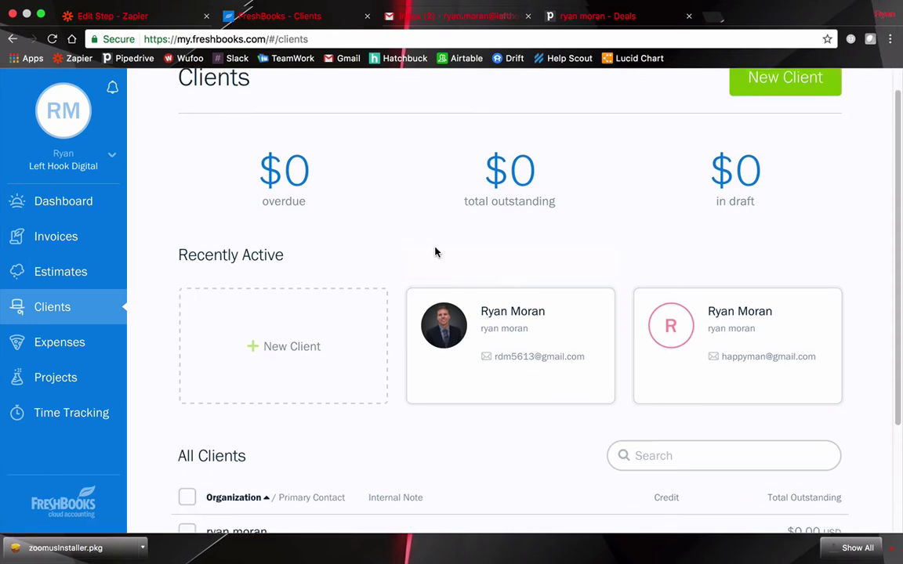
# Back in the Zap editor, add a step after Create Client and search for 'freshbooks'
pyautogui.click(123, 19)
pyautogui.scroll(-3, 251, 304)
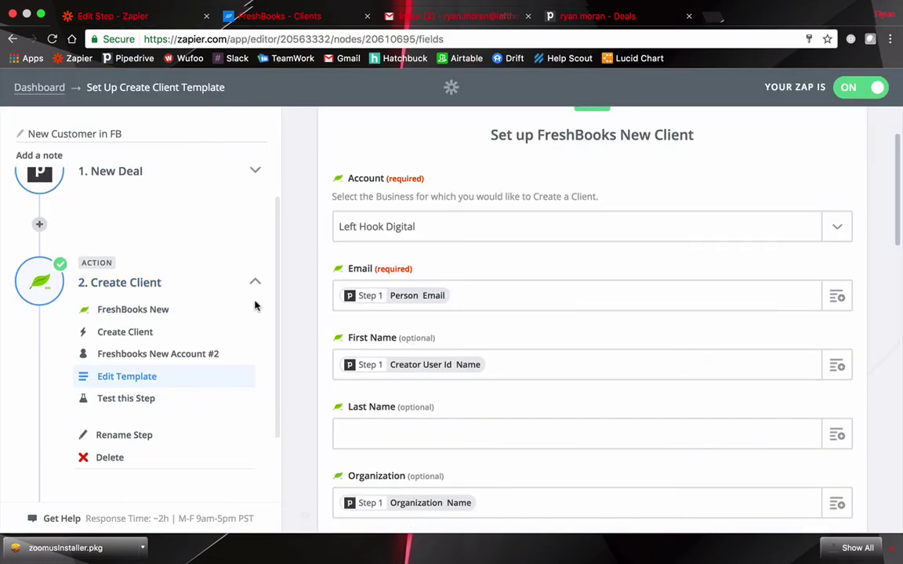
pyautogui.scroll(-1, 254, 298)
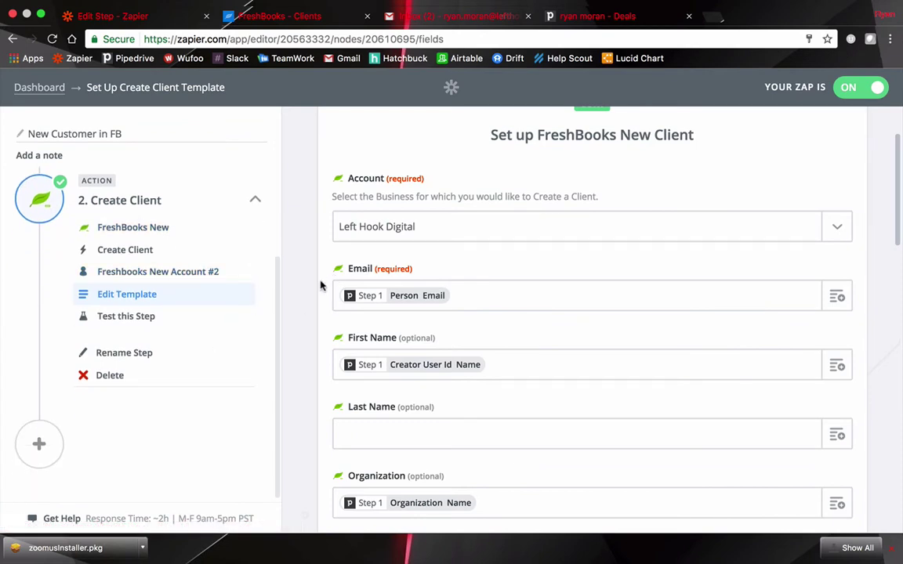
pyautogui.click(40, 445)
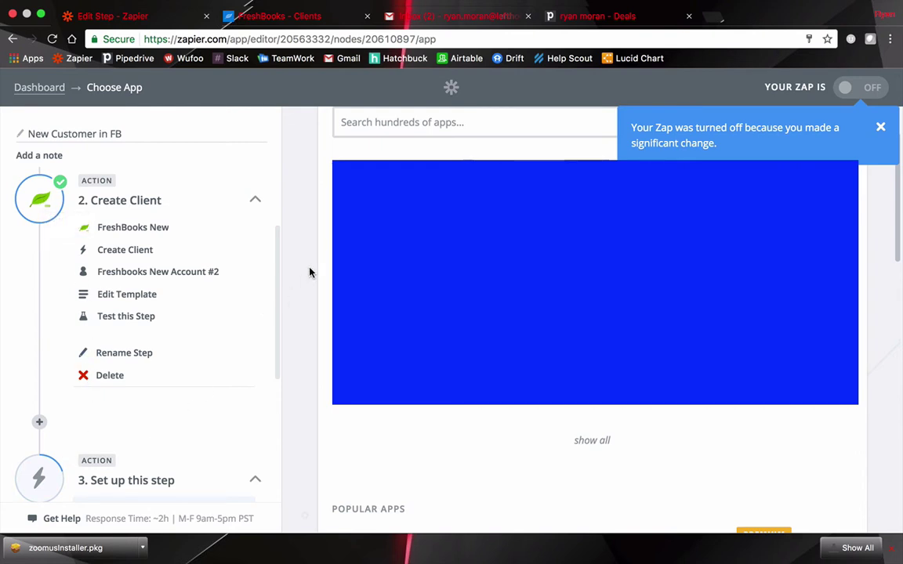
pyautogui.write('freshbooks')
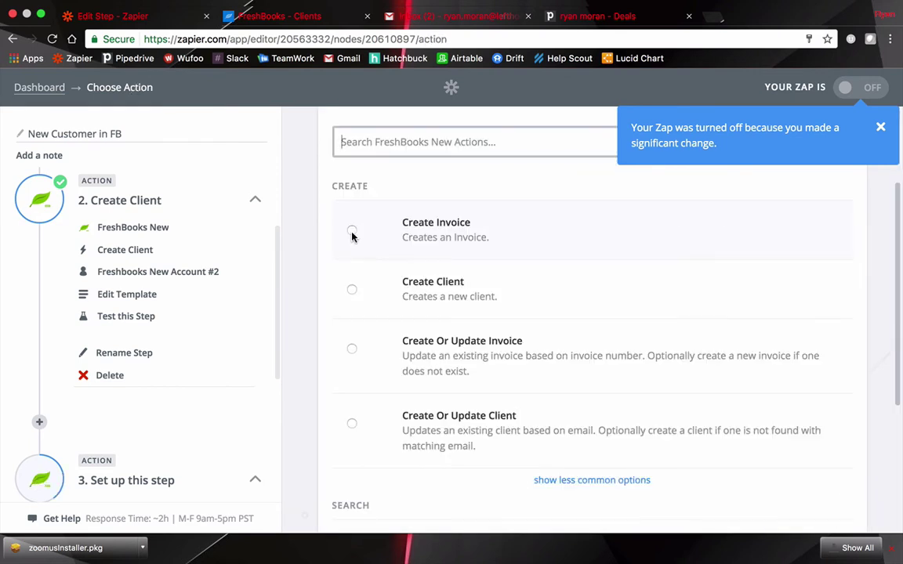
# Make the step Create Invoice with Invoice Paid? set to no and Date Of Issue from the deal's add time
pyautogui.click(352, 232)
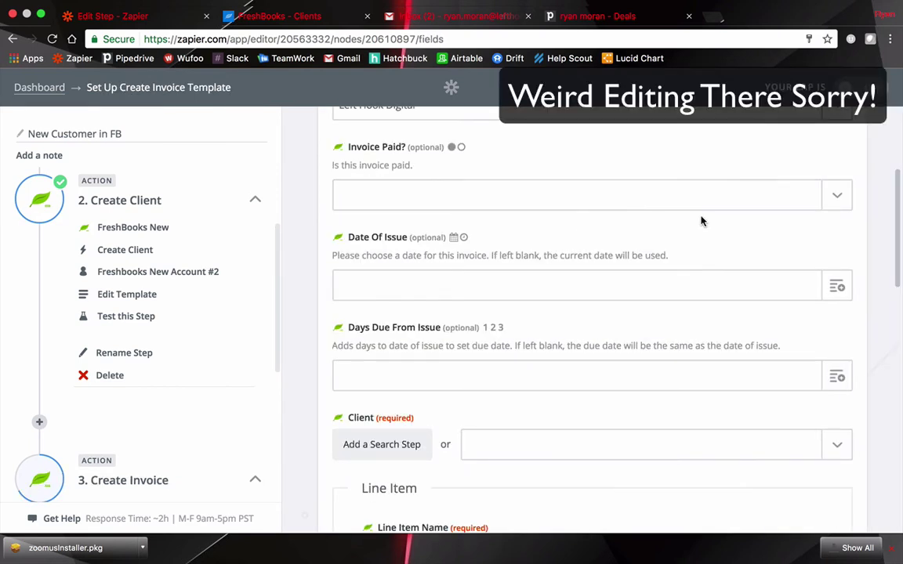
pyautogui.click(750, 188)
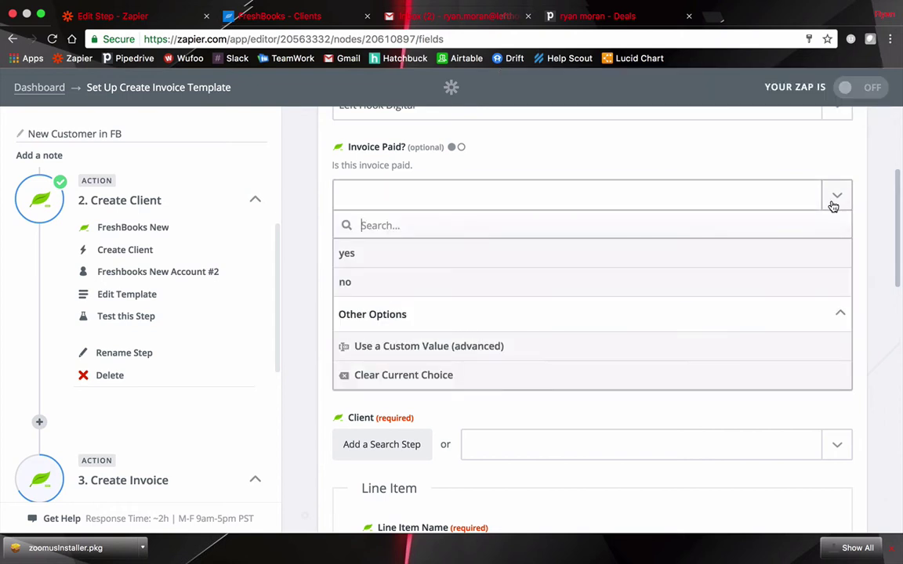
pyautogui.click(384, 286)
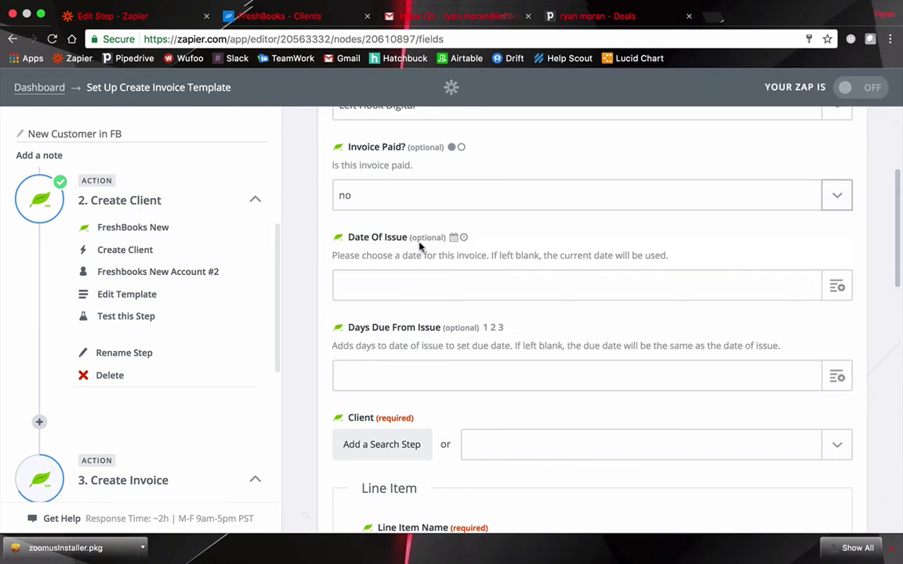
pyautogui.scroll(-2, 592, 231)
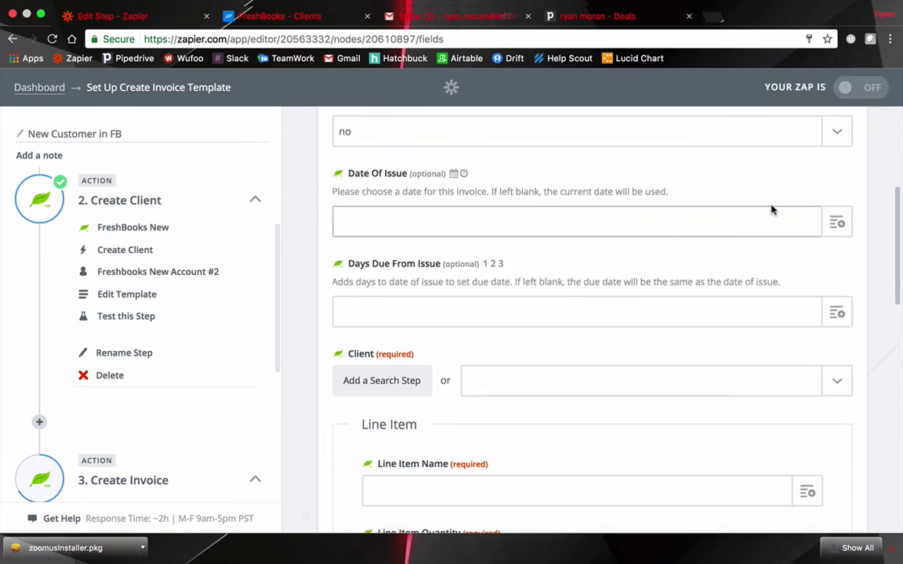
pyautogui.click(837, 219)
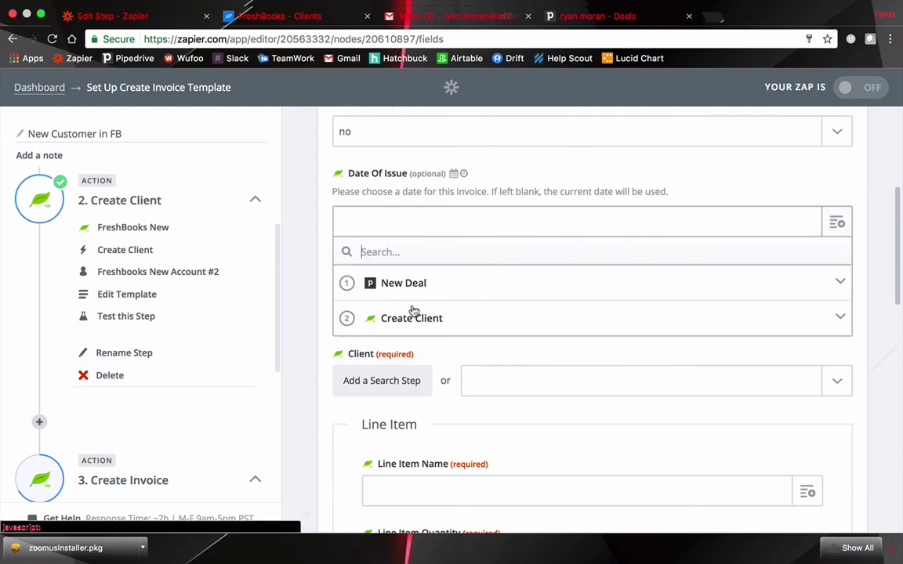
pyautogui.click(446, 285)
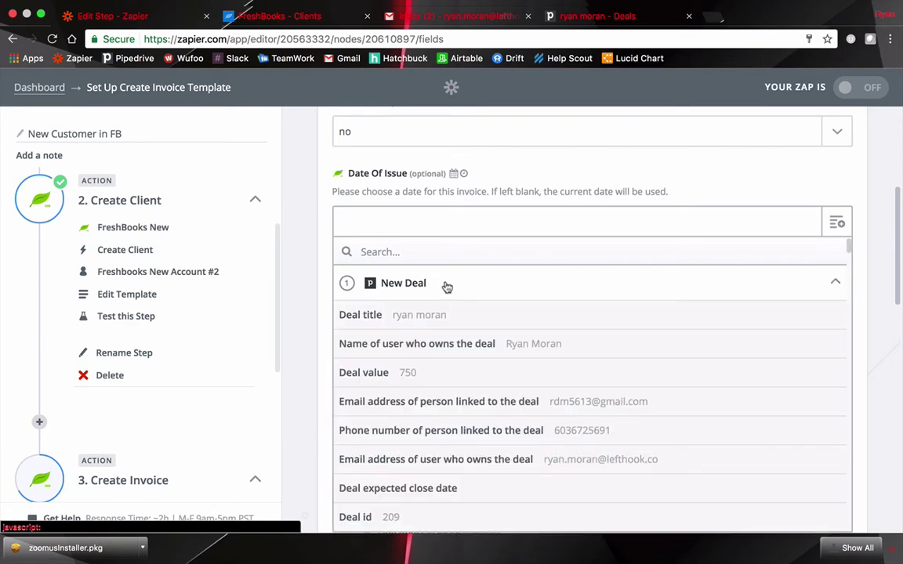
pyautogui.scroll(-1, 453, 306)
pyautogui.scroll(-10, 453, 306)
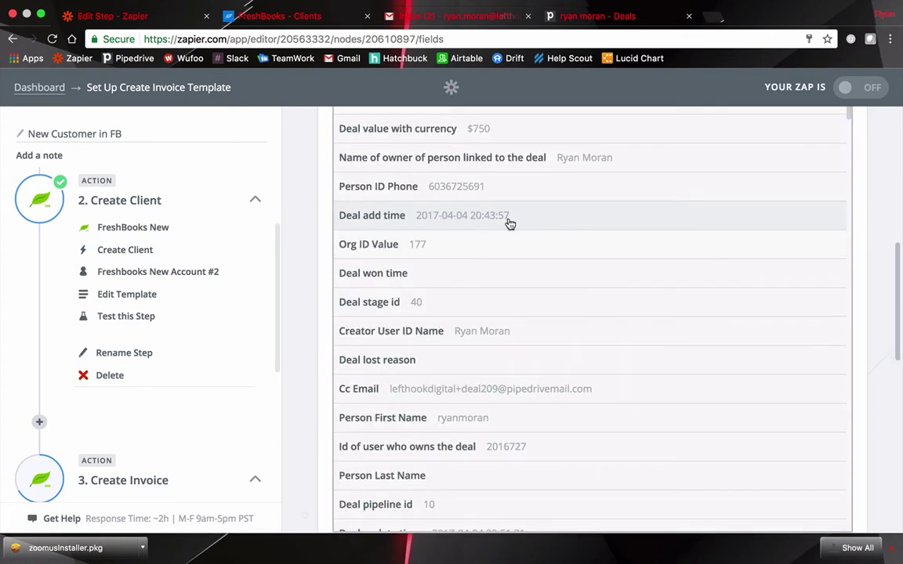
pyautogui.click(509, 224)
pyautogui.scroll(3, 471, 246)
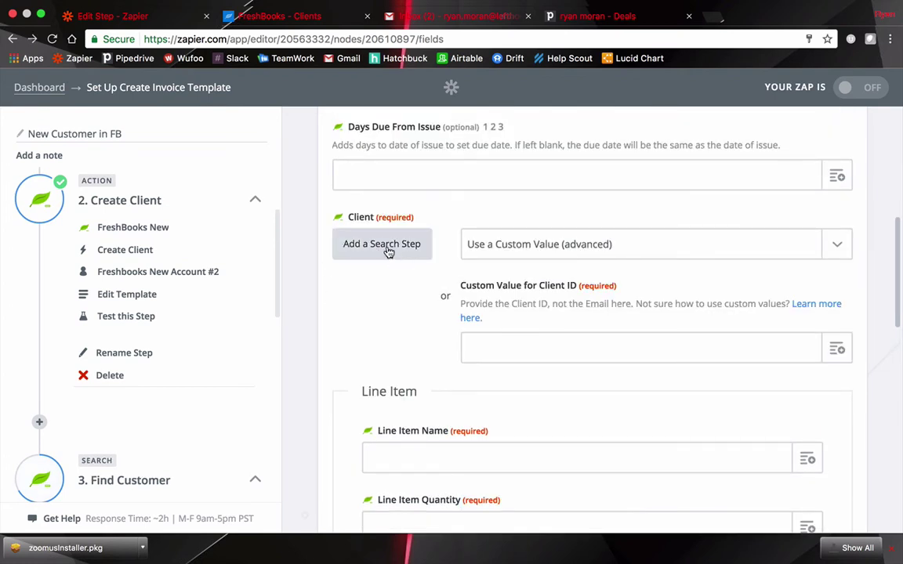
# Insert a FreshBooks search step before the invoice, searching the Left Hook Digital account
pyautogui.click(387, 251)
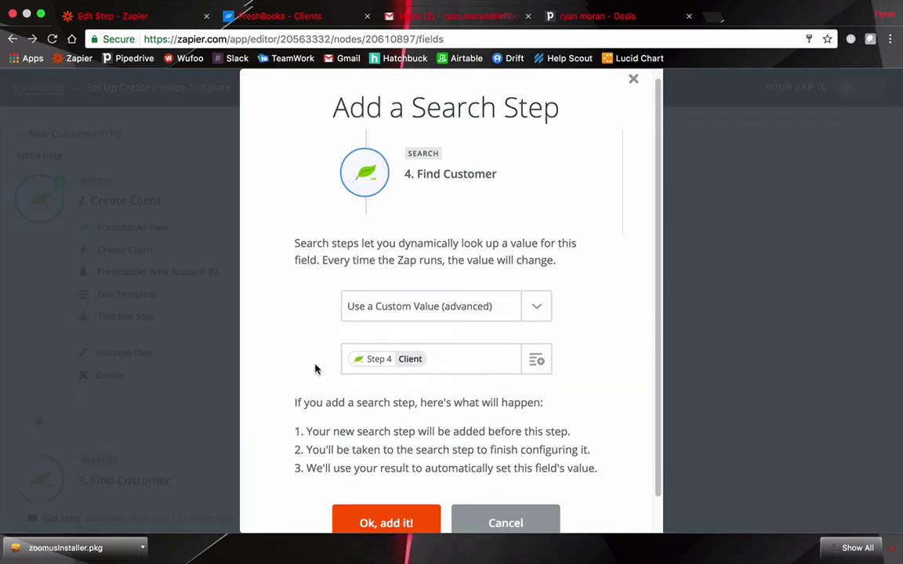
pyautogui.scroll(-1, 345, 423)
pyautogui.click(386, 498)
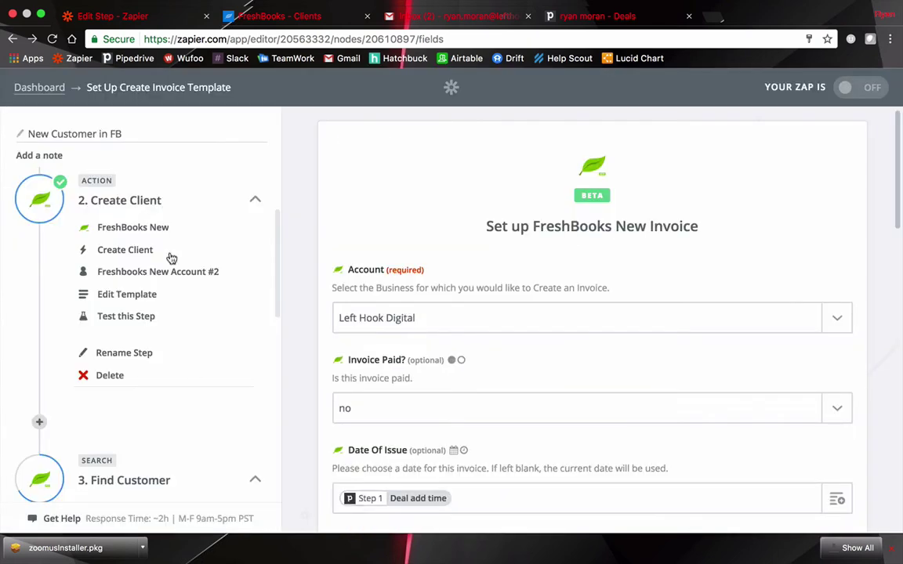
pyautogui.scroll(-3, 402, 271)
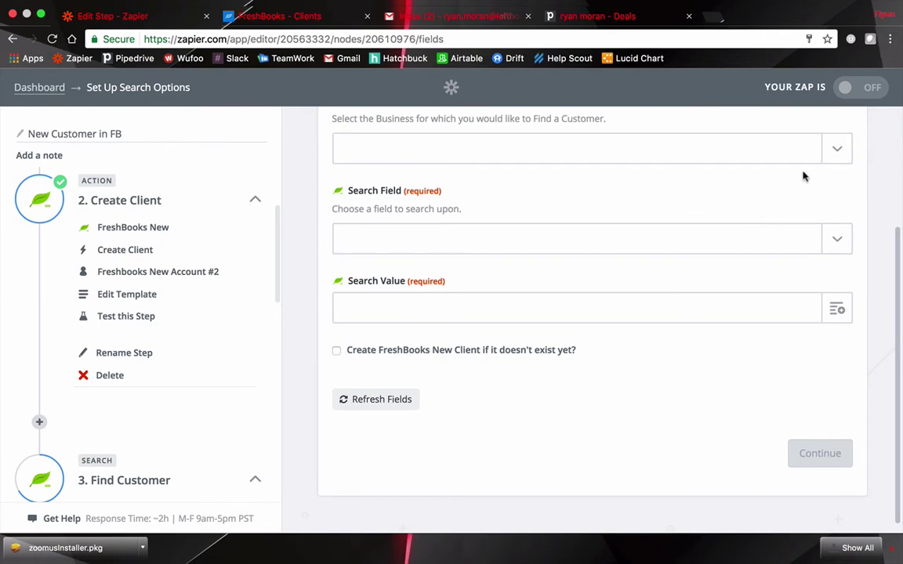
pyautogui.click(744, 151)
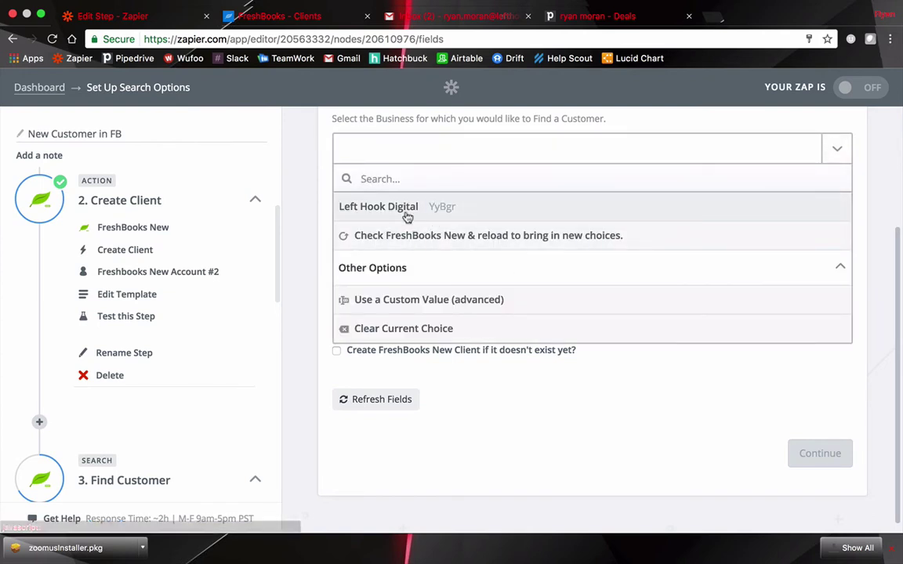
pyautogui.click(365, 198)
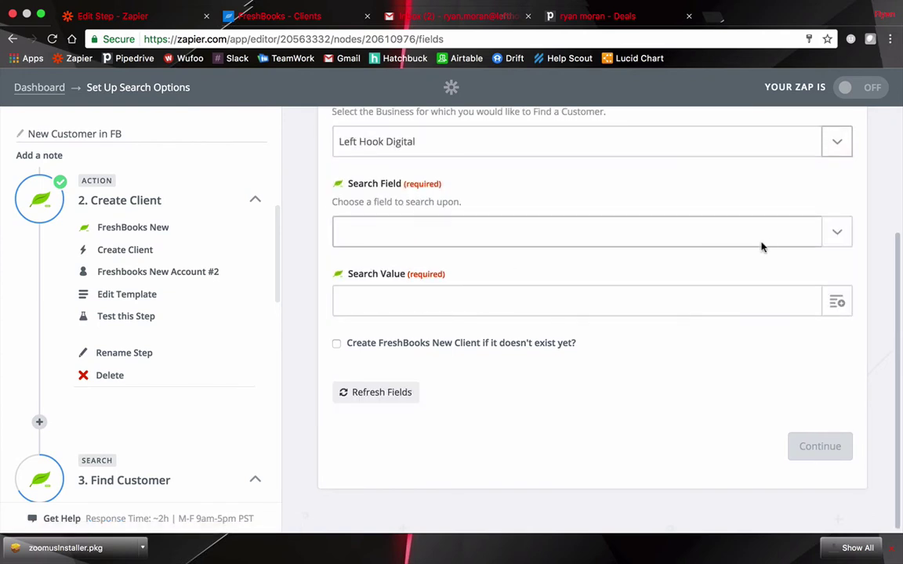
# Search customers by Email, using the deal contact's email from Step 1 as the value
pyautogui.click(837, 238)
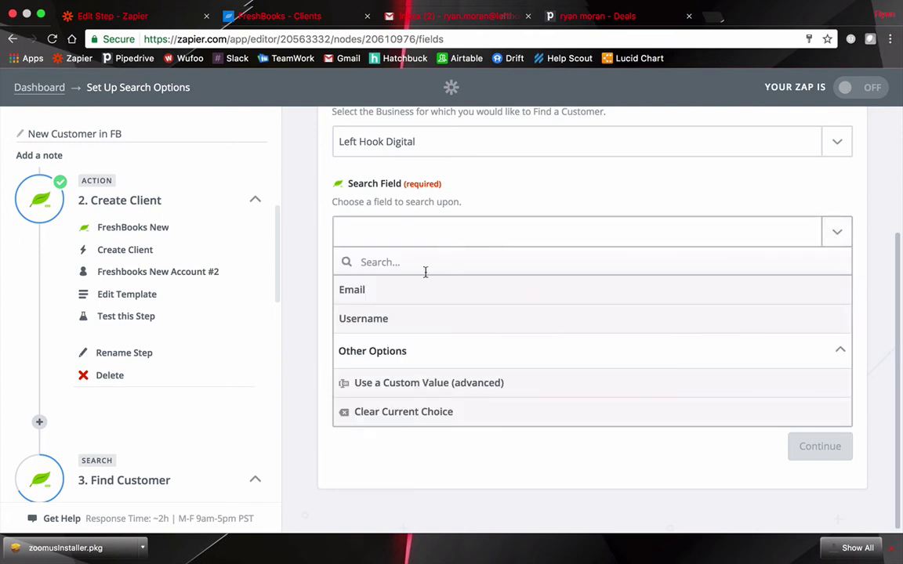
pyautogui.click(384, 291)
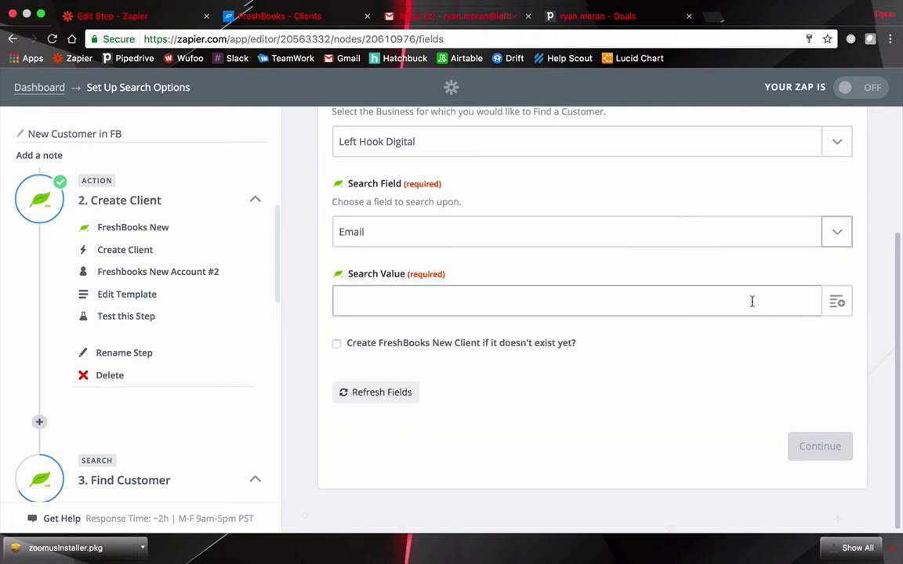
pyautogui.click(833, 303)
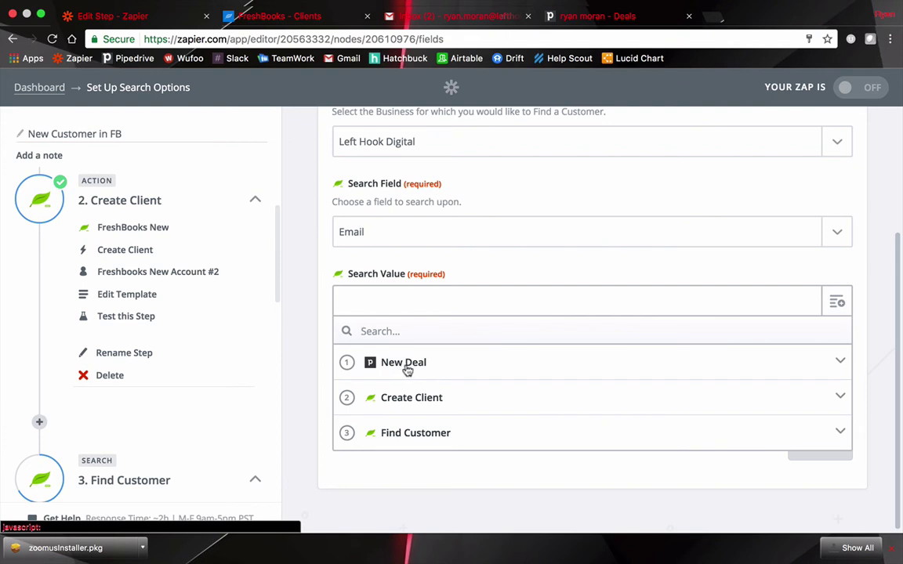
pyautogui.click(408, 364)
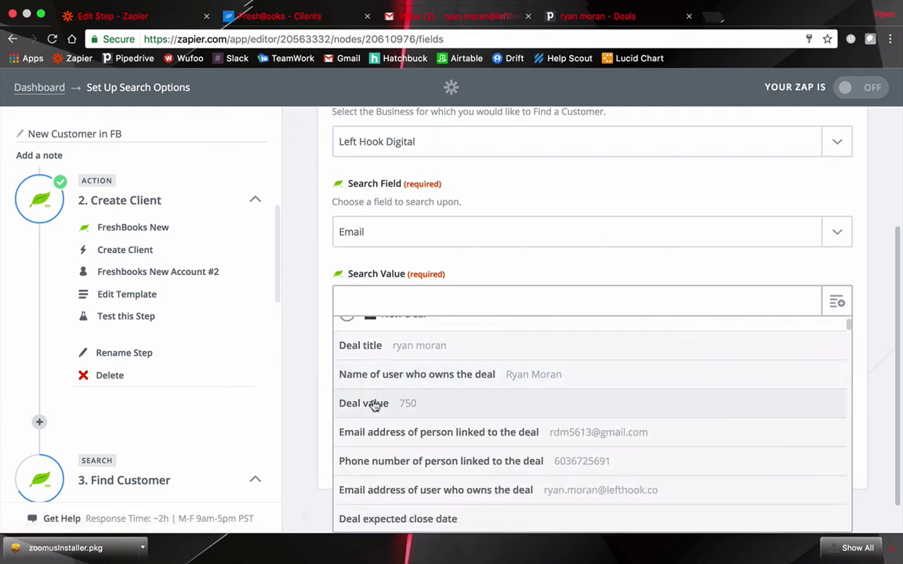
pyautogui.scroll(-1, 378, 427)
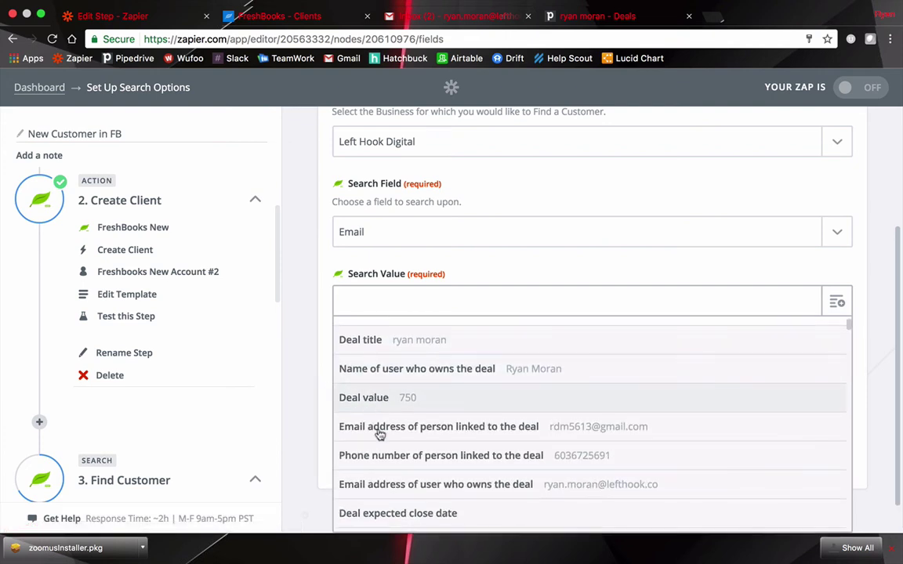
pyautogui.click(519, 429)
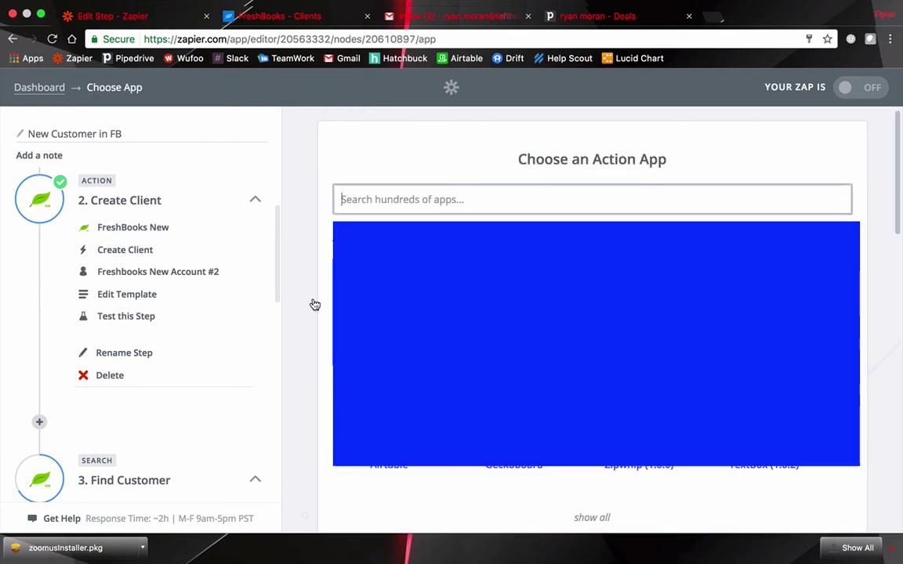
# Reopen the Create Invoice step's template fields and scroll to the line item section
pyautogui.scroll(-5, 282, 274)
pyautogui.scroll(-2, 93, 312)
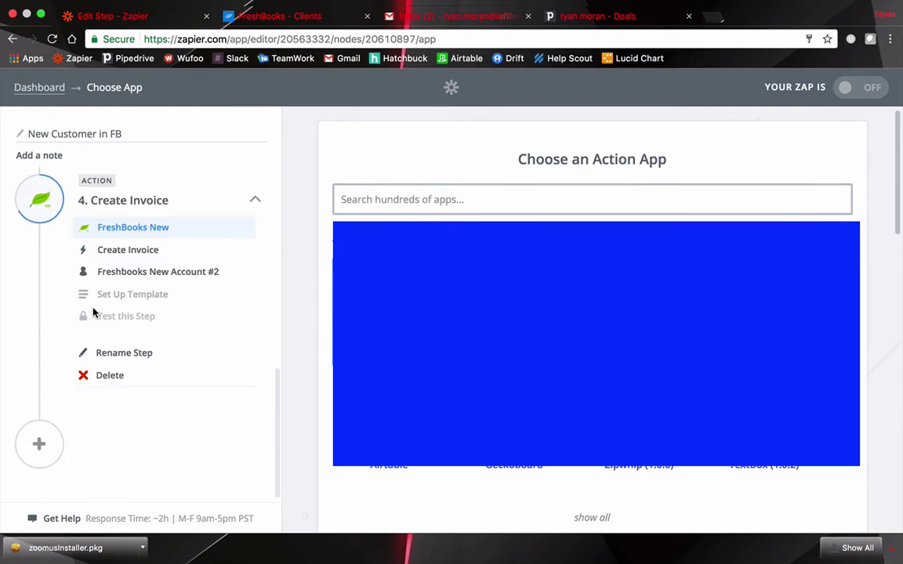
pyautogui.click(129, 265)
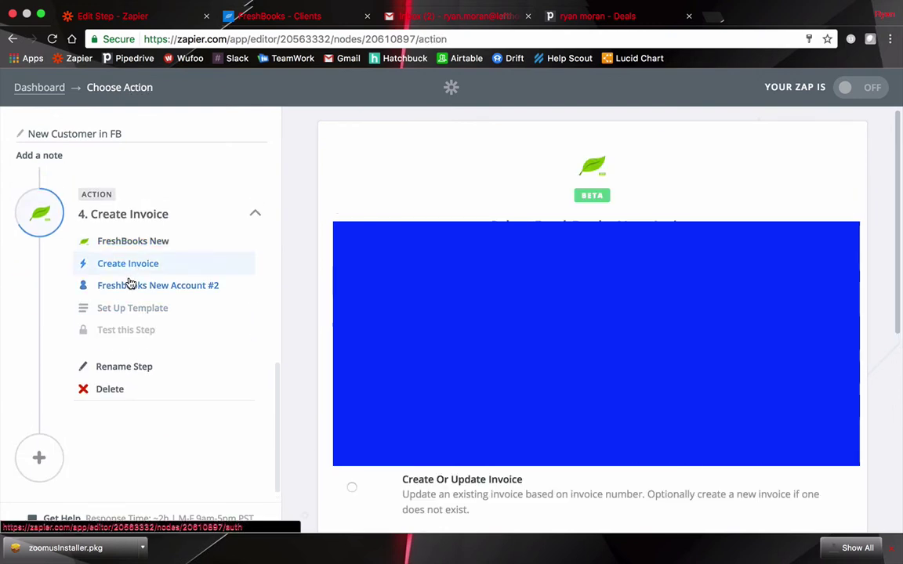
pyautogui.click(130, 283)
pyautogui.click(128, 311)
pyautogui.scroll(-4, 319, 347)
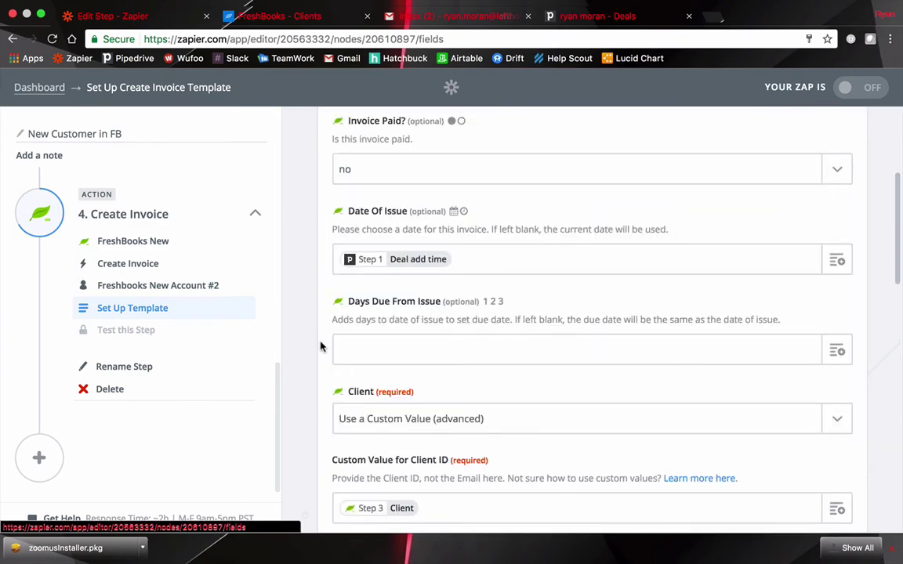
pyautogui.scroll(-3, 321, 351)
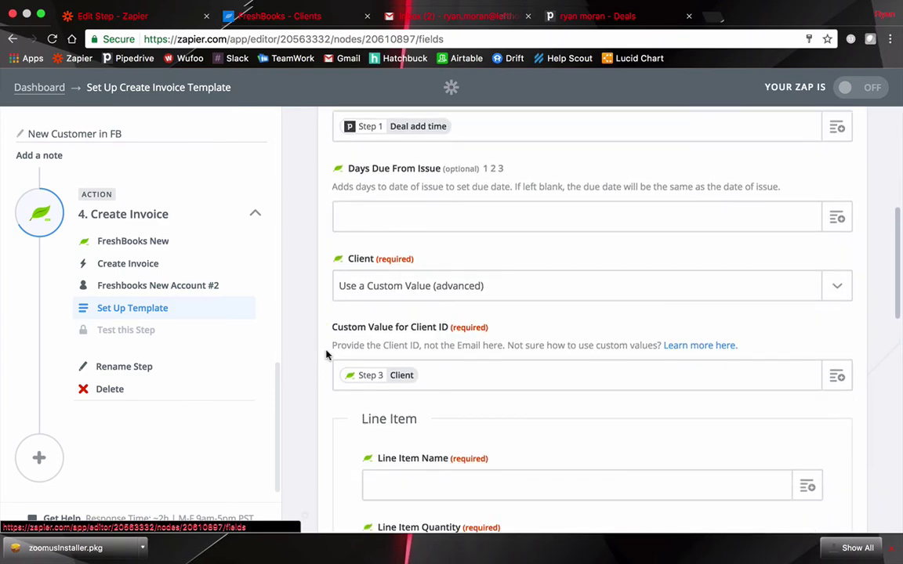
pyautogui.scroll(5, 327, 355)
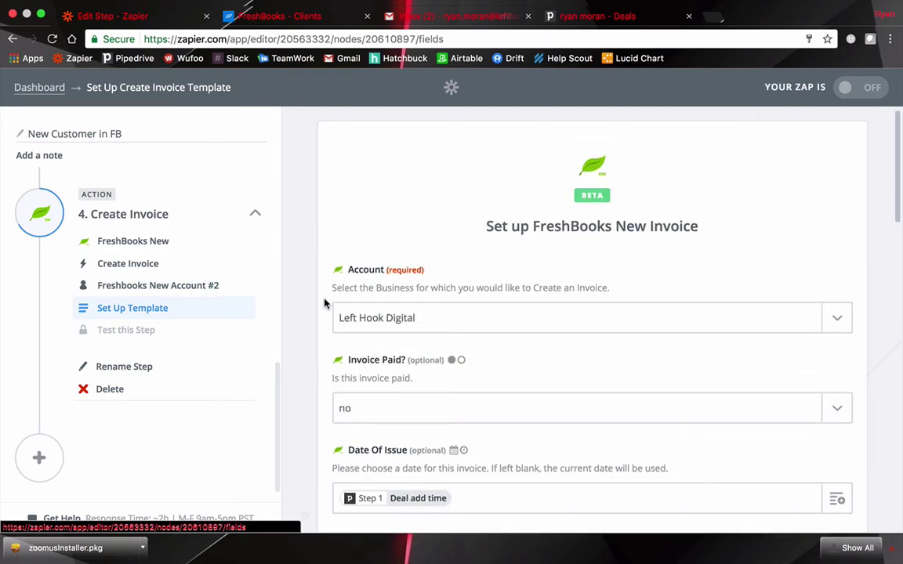
pyautogui.scroll(-6, 327, 269)
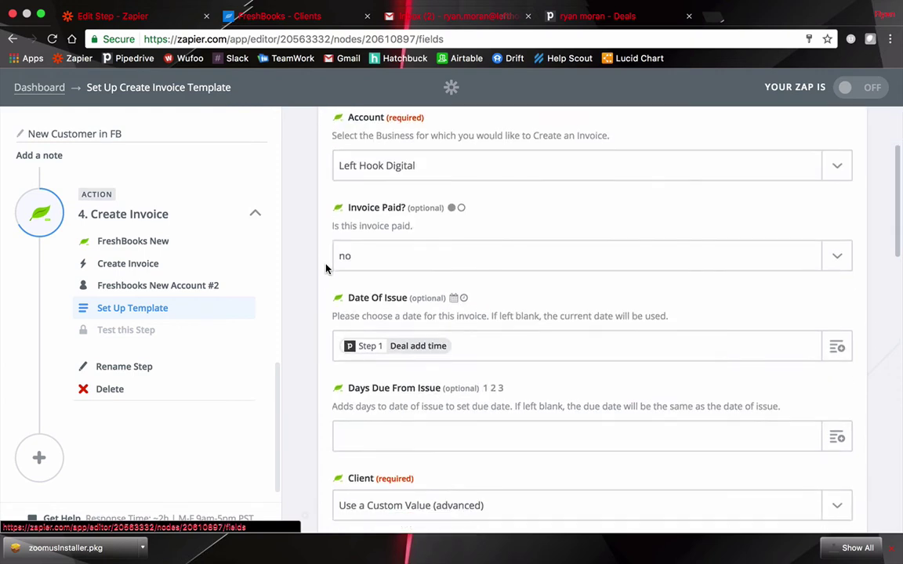
pyautogui.scroll(-1, 326, 269)
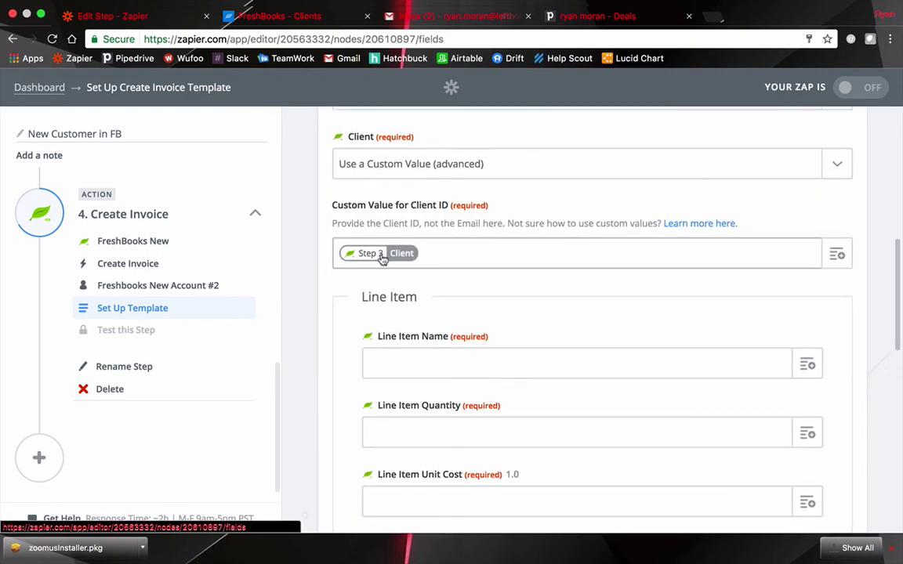
pyautogui.scroll(-2, 336, 298)
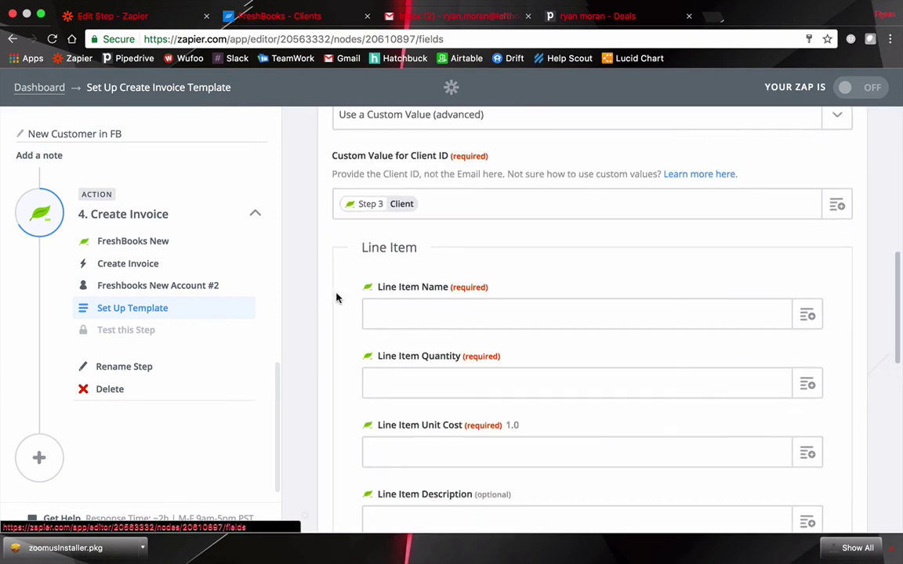
pyautogui.scroll(-1, 337, 296)
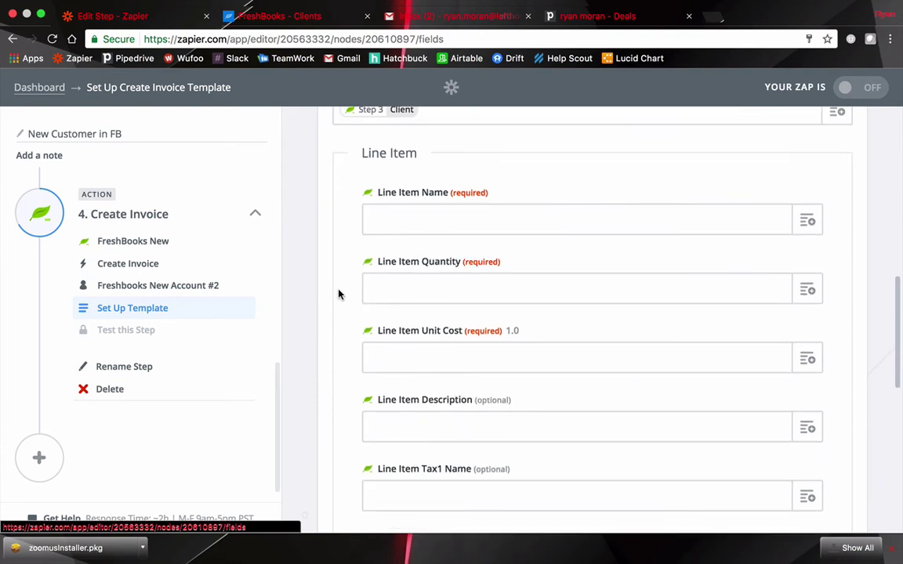
# Map the deal's Org Name into Line Item Name
pyautogui.click(804, 222)
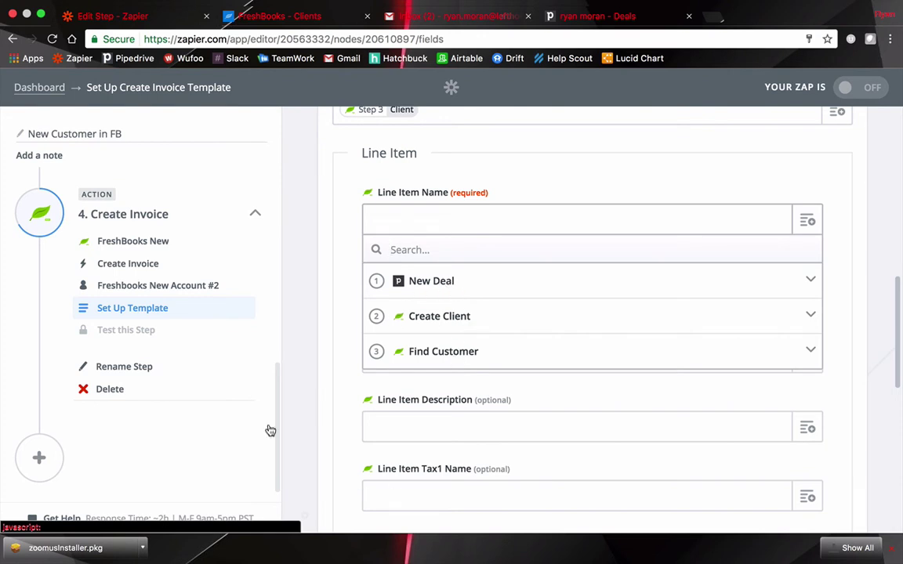
pyautogui.click(502, 281)
pyautogui.scroll(-3, 528, 339)
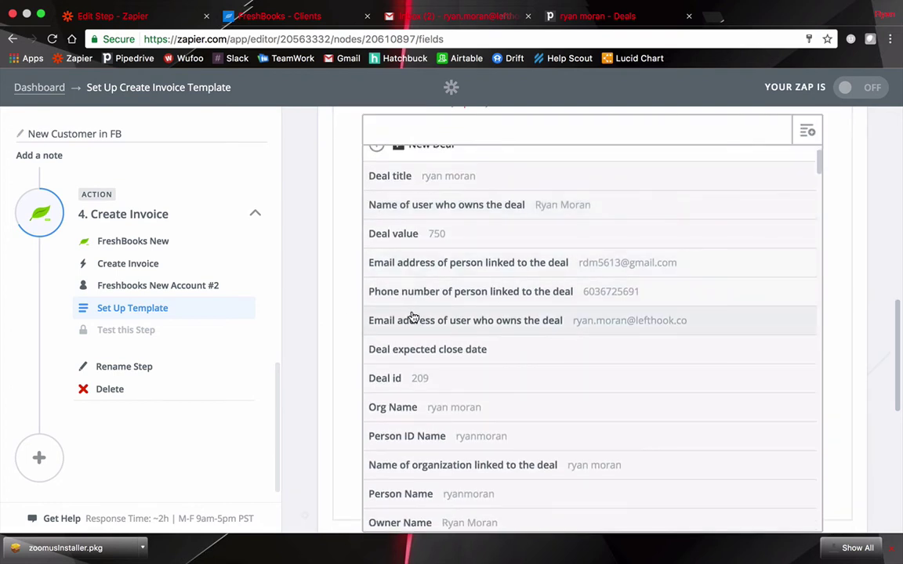
pyautogui.scroll(-2, 413, 316)
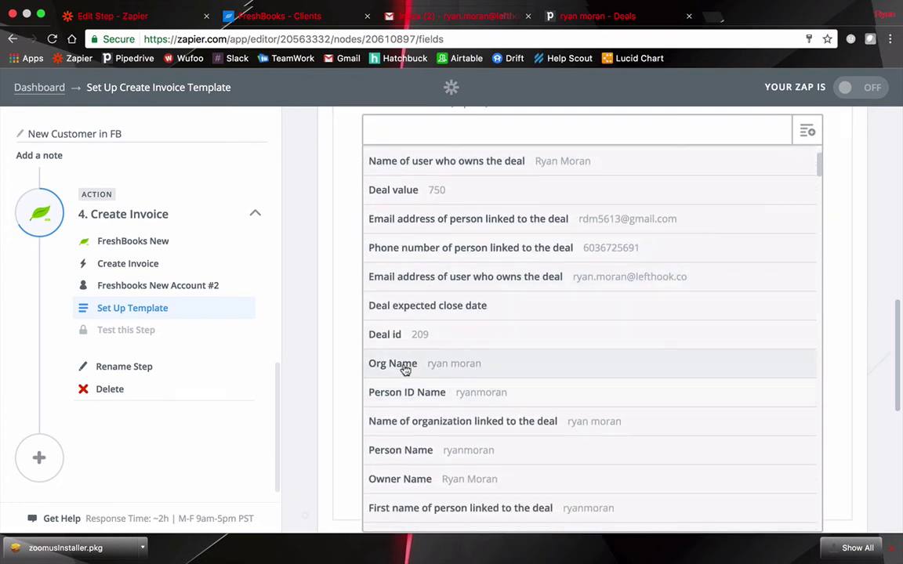
pyautogui.click(413, 373)
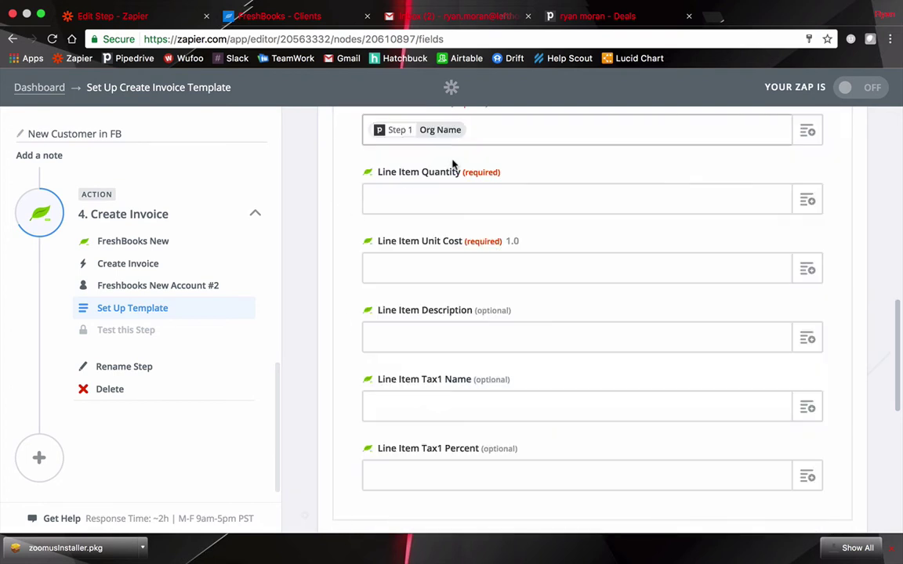
# Set Line Item Quantity to 1 and Unit Cost to the Deal value
pyautogui.click(439, 199)
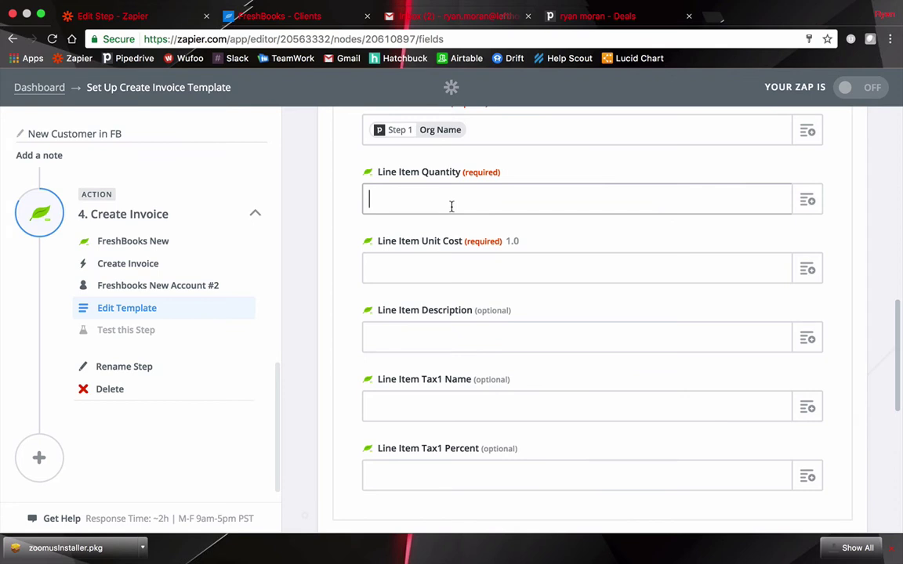
pyautogui.write('1')
pyautogui.click(438, 265)
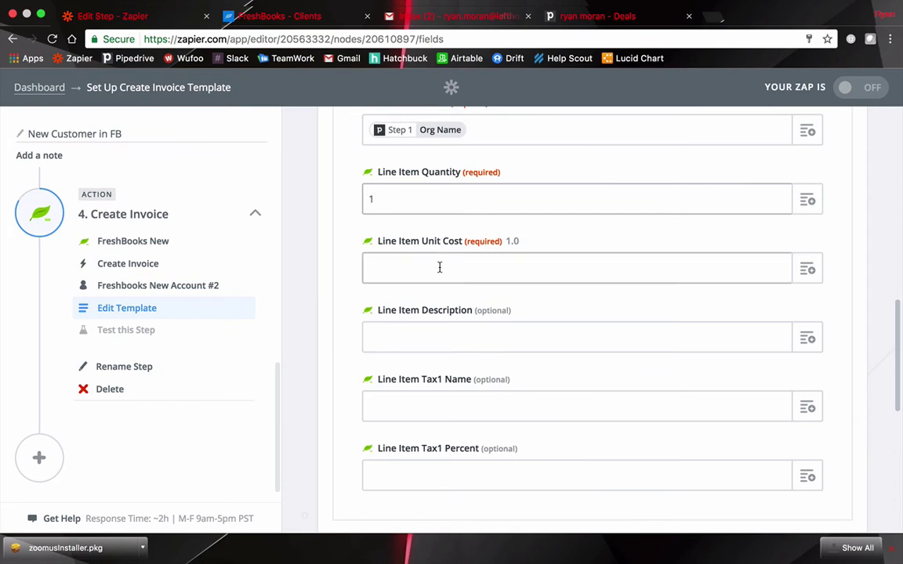
pyautogui.click(806, 271)
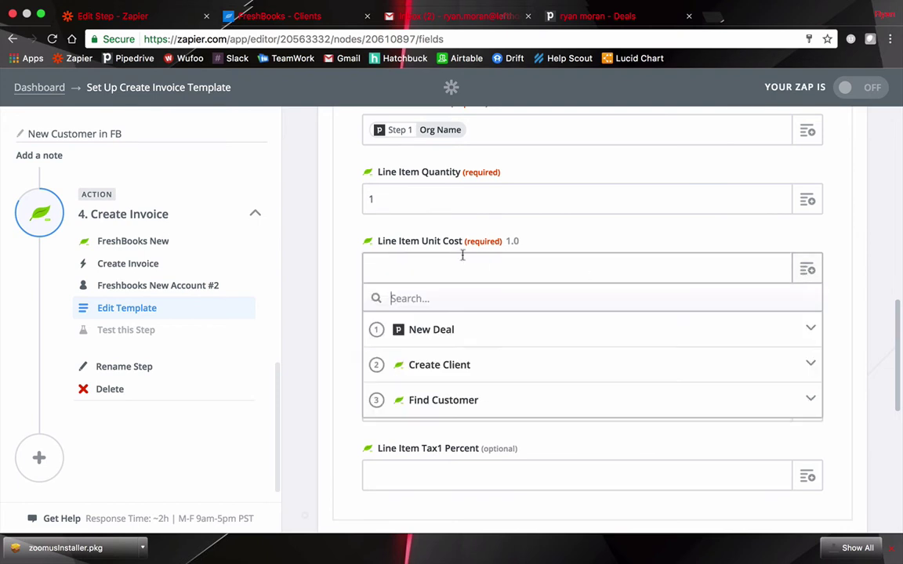
pyautogui.click(437, 329)
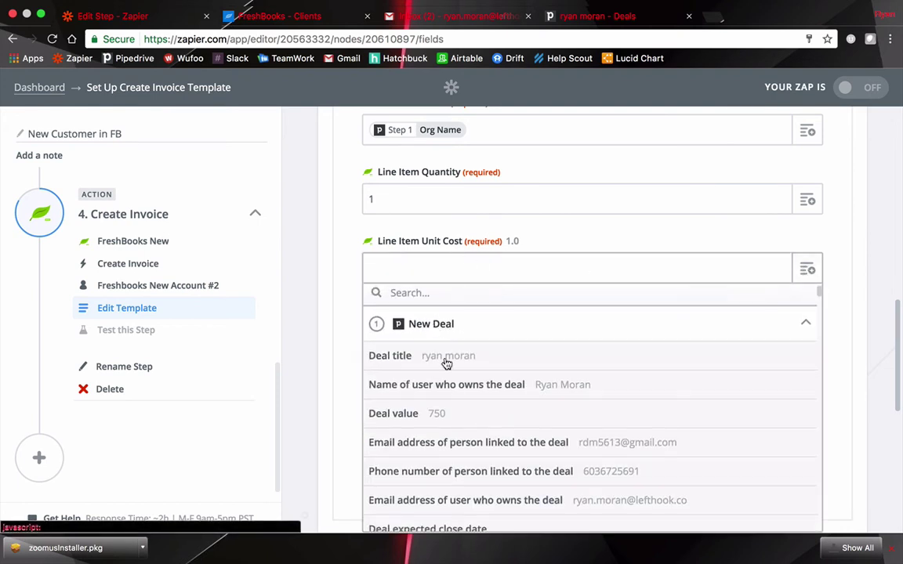
pyautogui.click(472, 422)
pyautogui.scroll(-2, 342, 263)
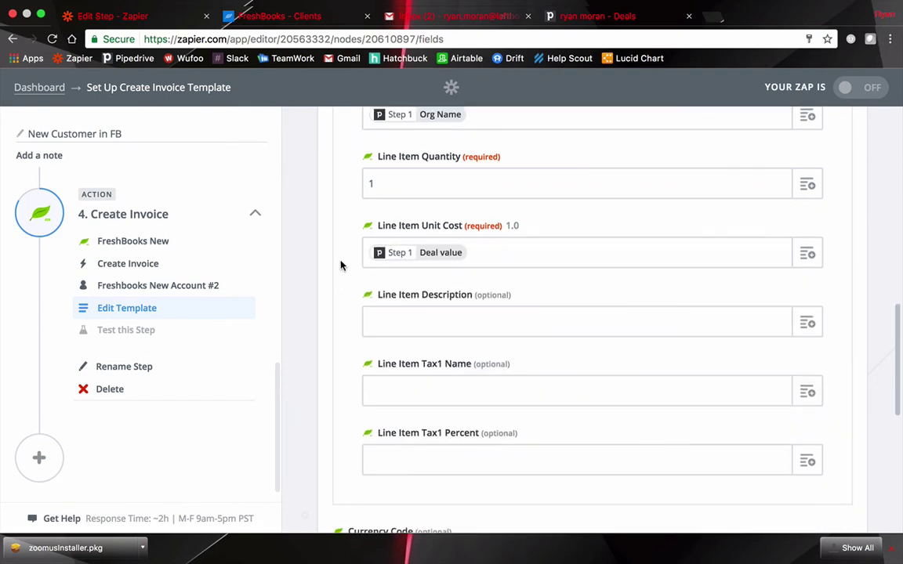
pyautogui.scroll(-5, 351, 272)
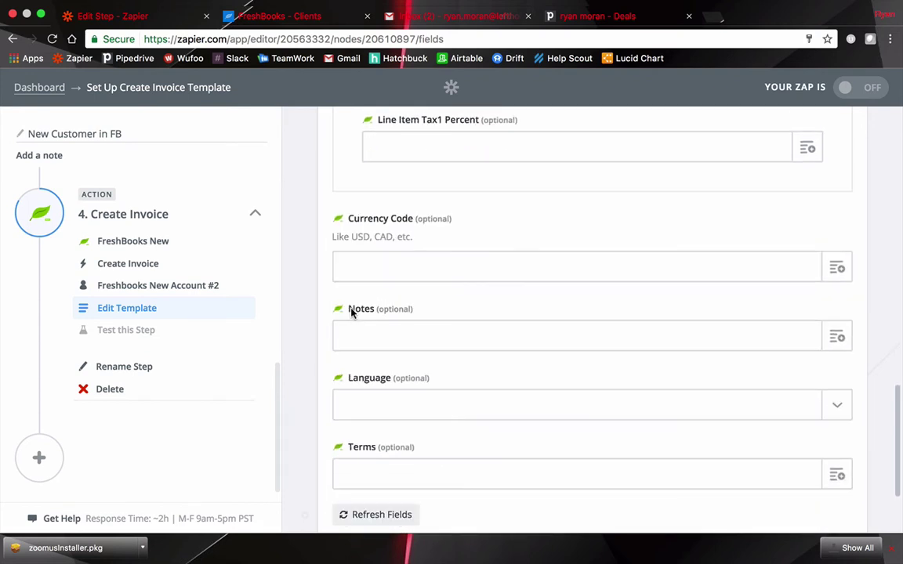
# Continue, create a test invoice in FreshBooks, and finish the Zap setup
pyautogui.scroll(-3, 346, 308)
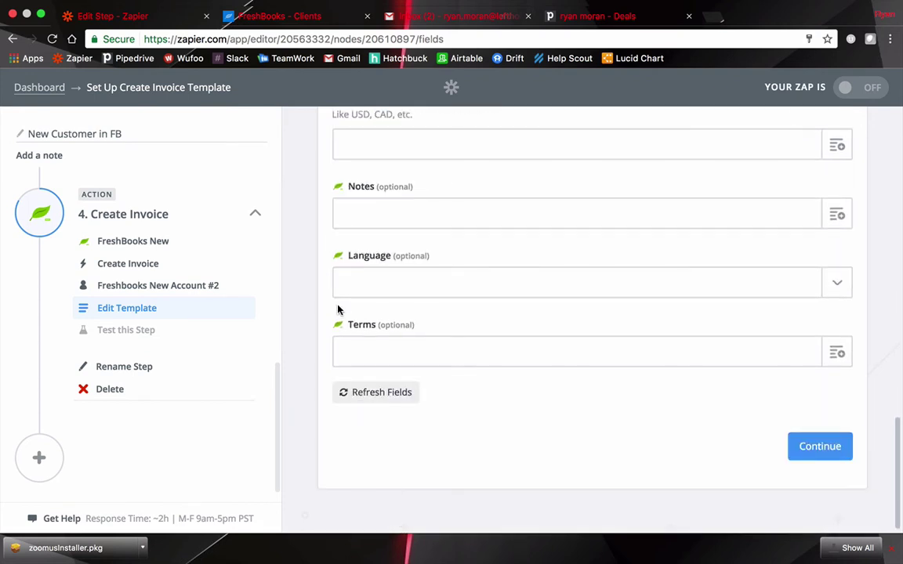
pyautogui.click(804, 445)
pyautogui.scroll(-5, 701, 383)
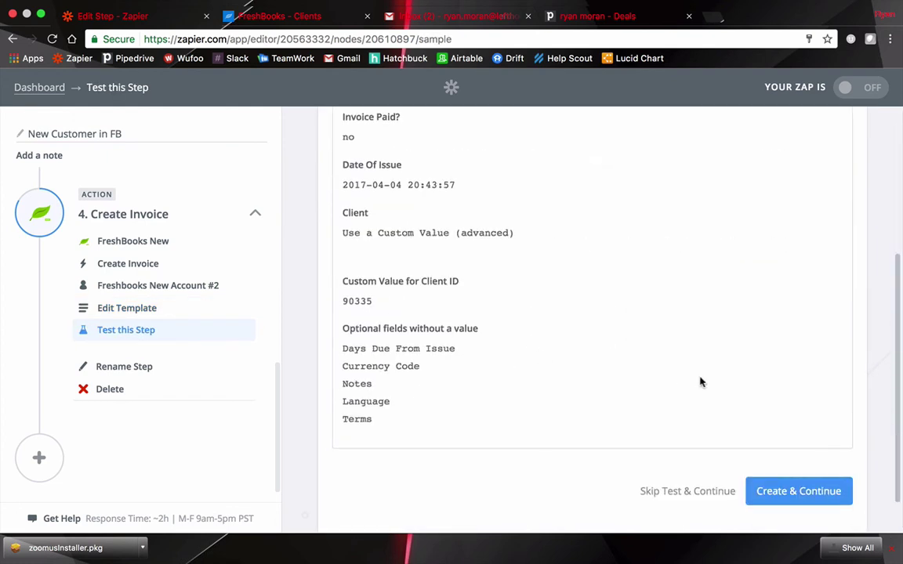
pyautogui.click(792, 479)
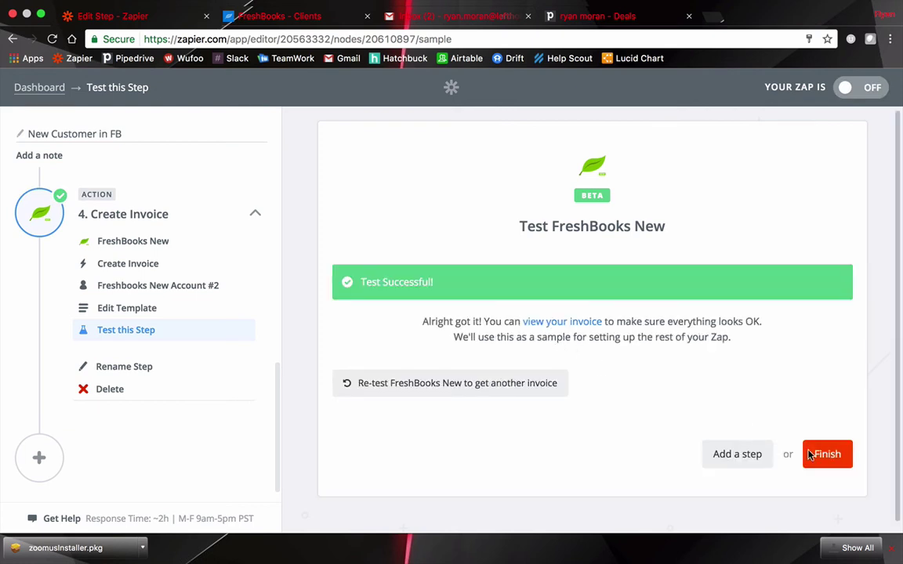
pyautogui.click(822, 460)
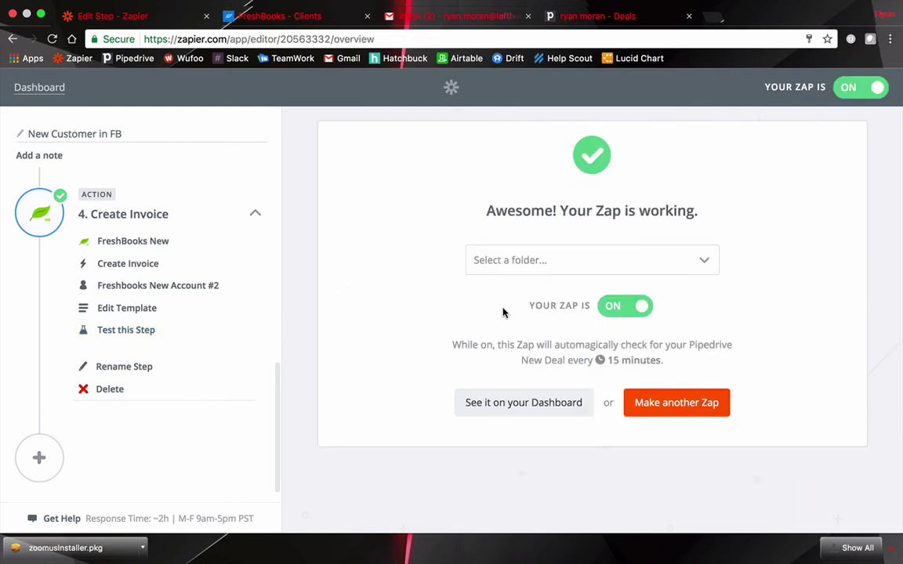
# Open FreshBooks' Invoices list and check the new $750 draft invoice 0000001
pyautogui.click(269, 17)
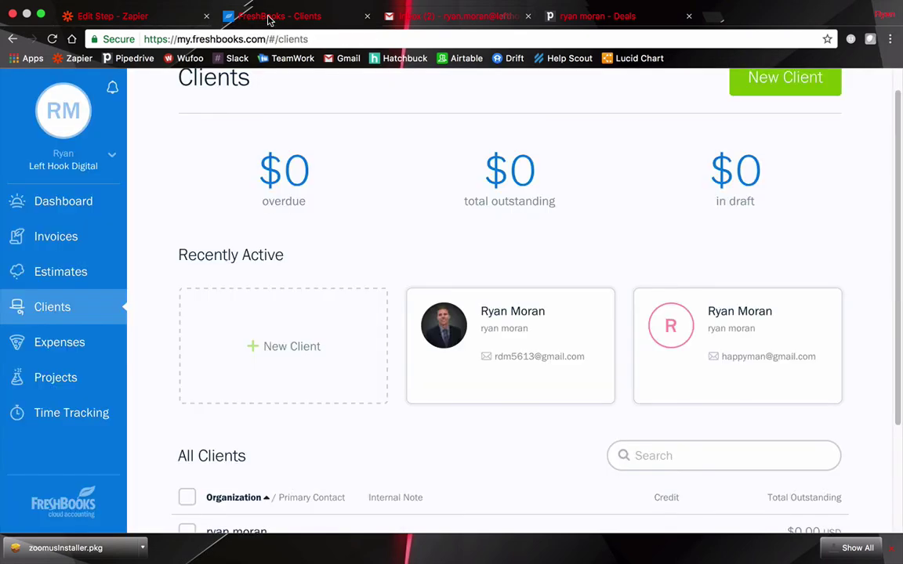
pyautogui.click(69, 237)
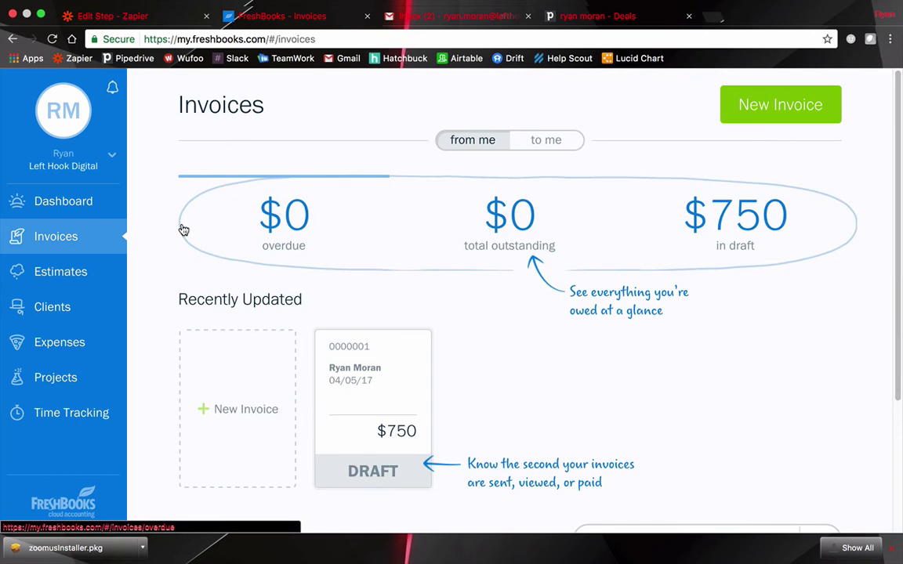
pyautogui.scroll(-2, 179, 229)
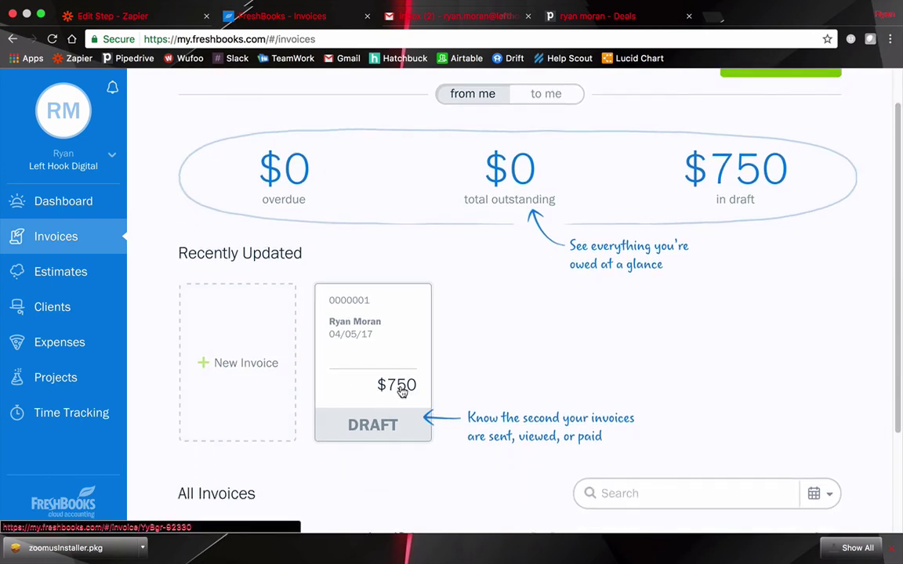
pyautogui.moveTo(396, 396)
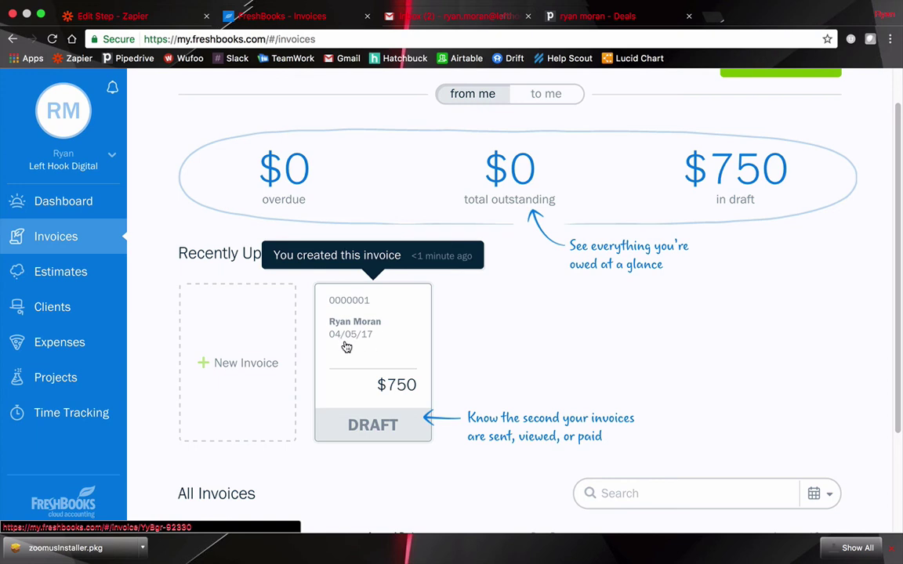
# Move the $750 Pipedrive deal to Pre-Sales Communication, then back into Sent Invoice
pyautogui.click(552, 16)
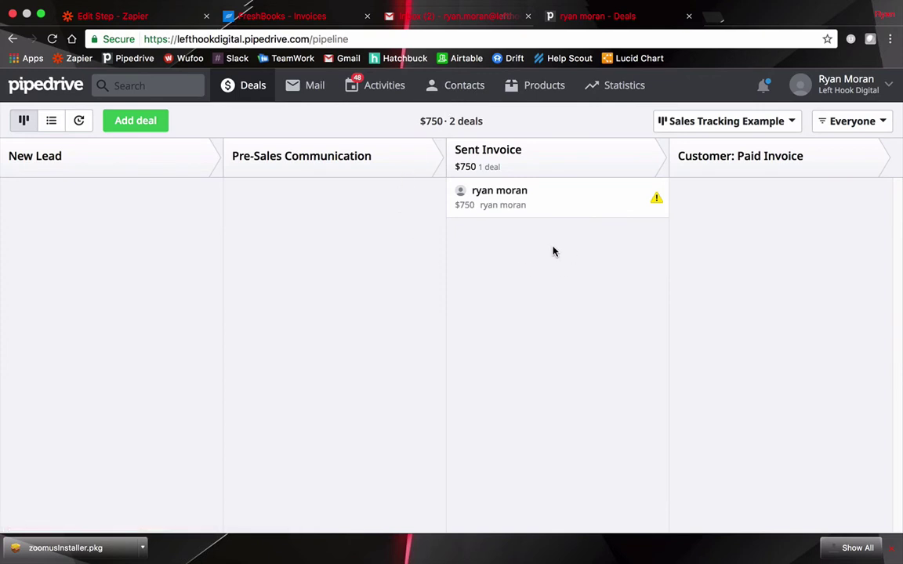
pyautogui.moveTo(546, 209); pyautogui.dragTo(336, 209)
pyautogui.moveTo(268, 171); pyautogui.dragTo(267, 170)
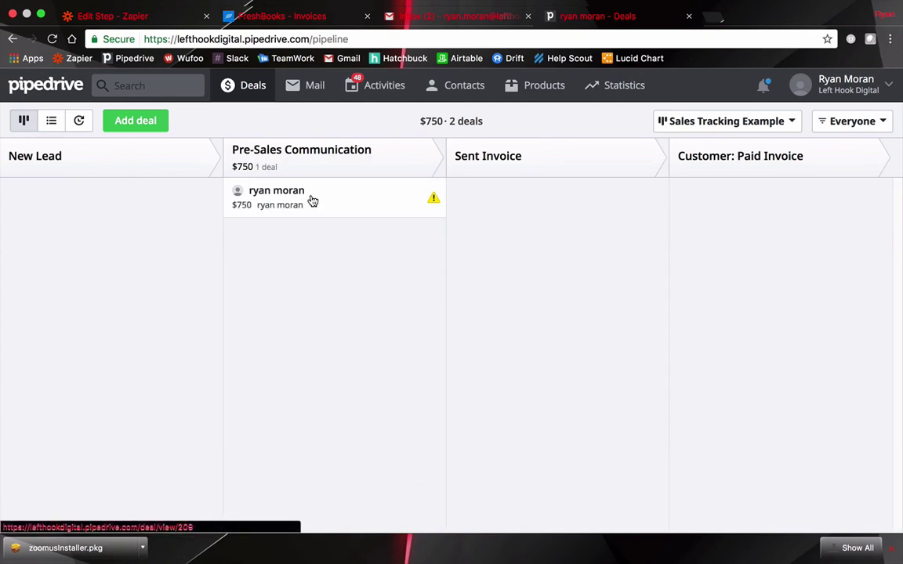
pyautogui.moveTo(309, 205); pyautogui.dragTo(560, 198)
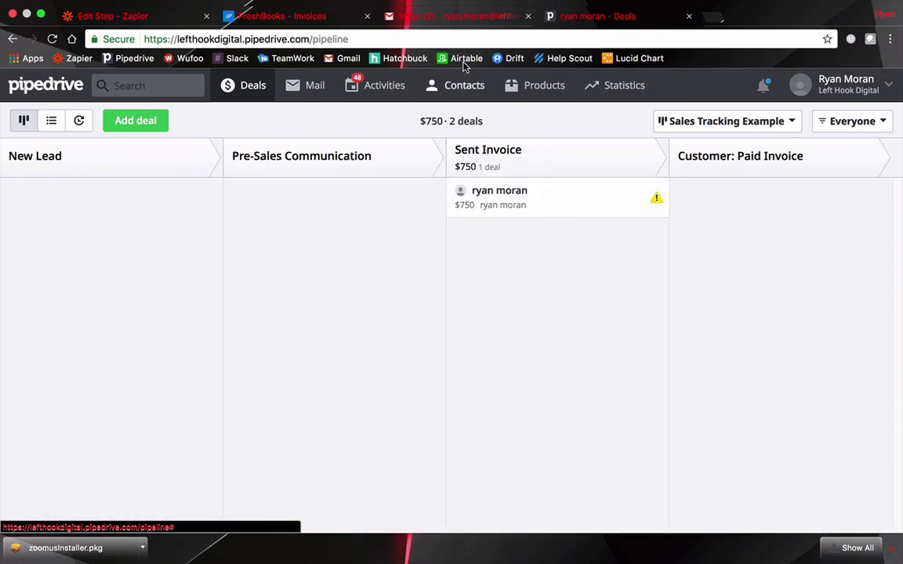
# Confirm the New Deal trigger's Deal Stage filter of Sent Invoice and accept the successful test
pyautogui.click(117, 15)
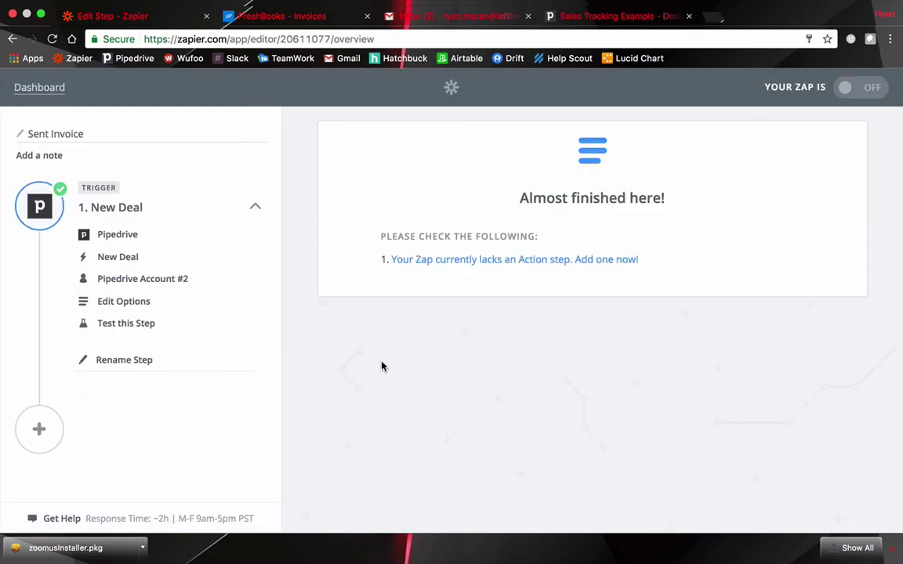
pyautogui.click(138, 306)
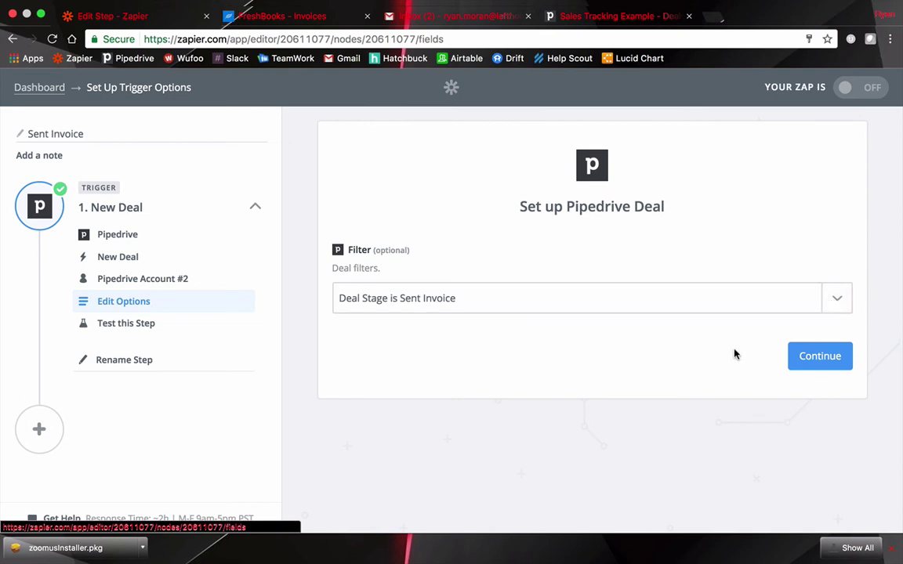
pyautogui.click(837, 365)
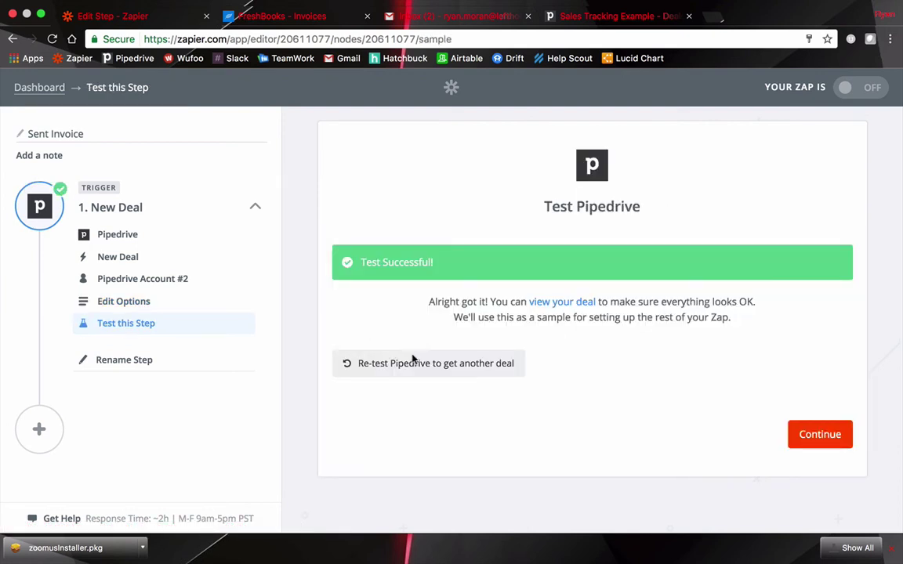
pyautogui.click(803, 434)
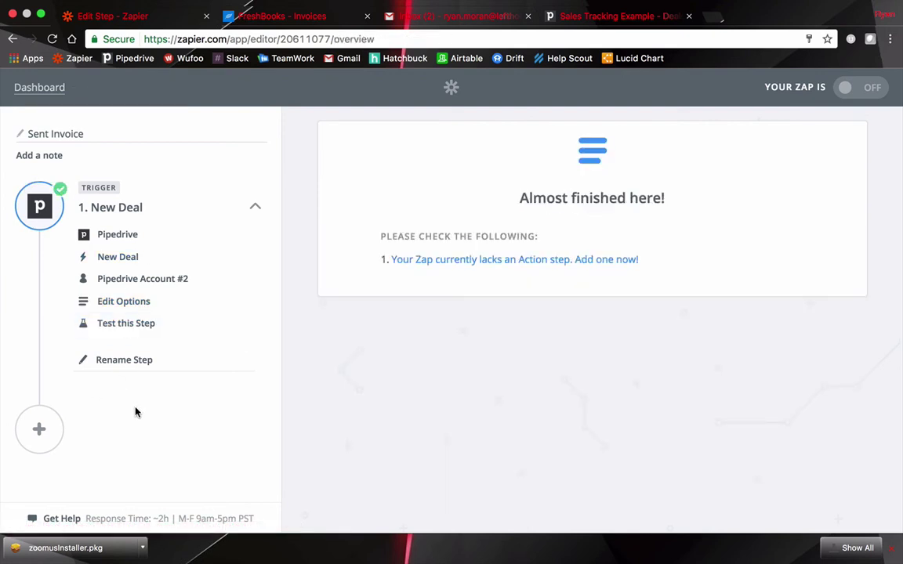
# Add a FreshBooks action step using the Send Invoice event
pyautogui.click(556, 261)
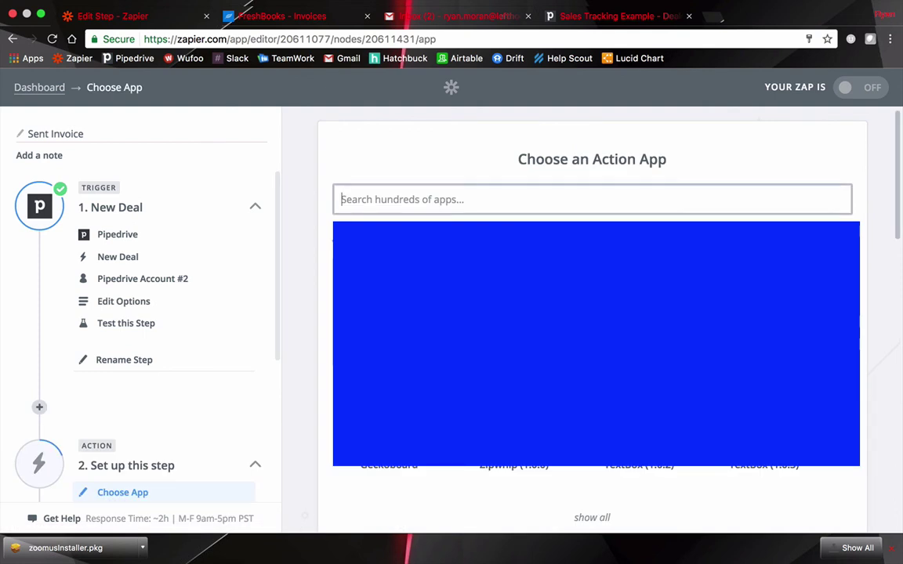
pyautogui.write('fresh')
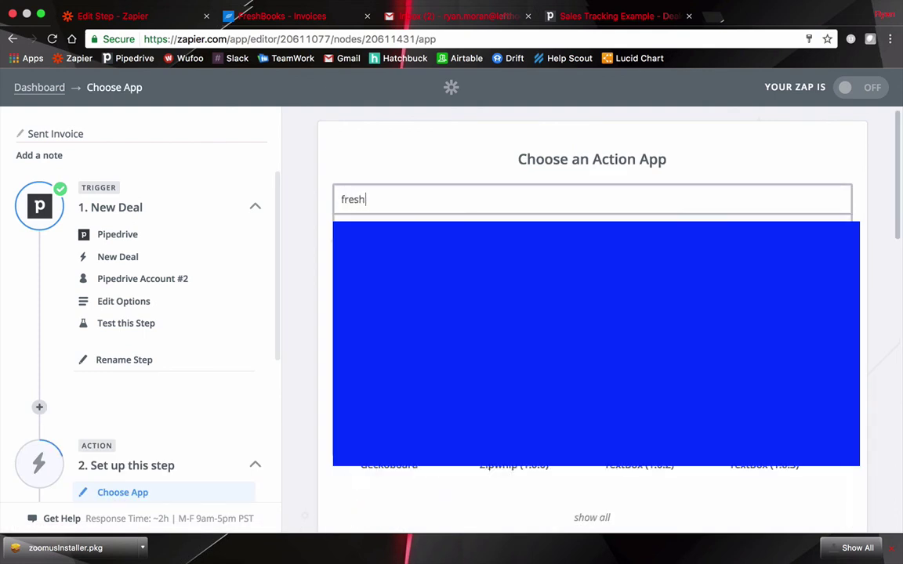
pyautogui.write('books')
pyautogui.press('Return')
pyautogui.scroll(-3, 432, 279)
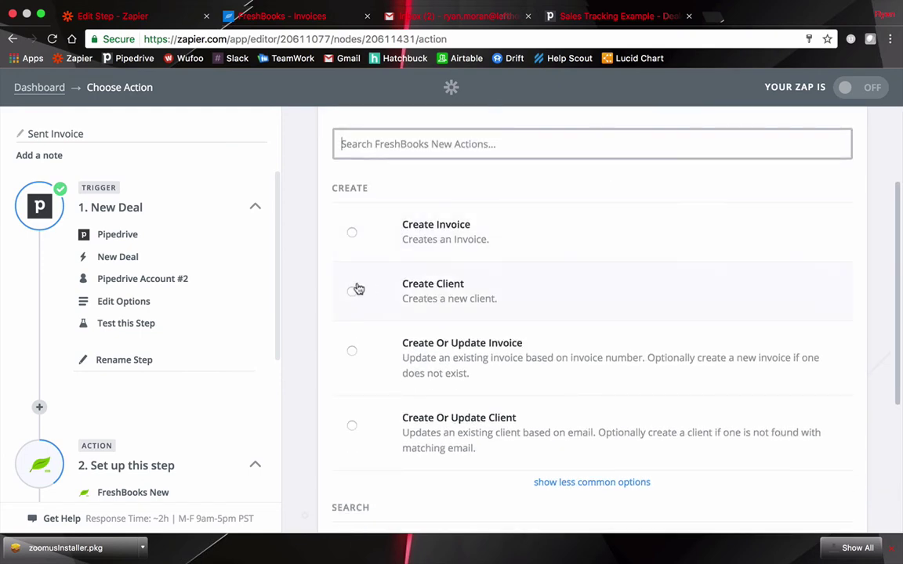
pyautogui.click(556, 483)
pyautogui.scroll(-5, 373, 398)
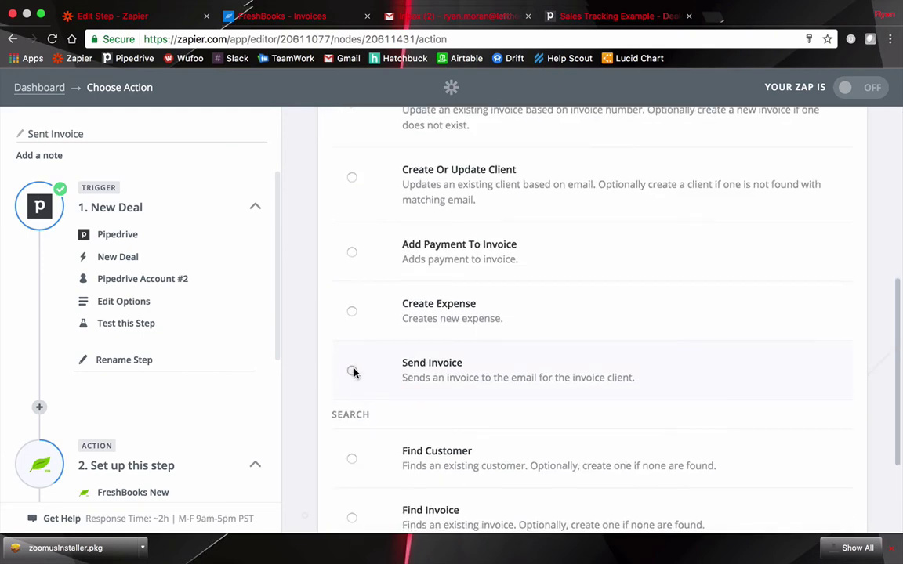
pyautogui.click(353, 373)
pyautogui.scroll(-3, 530, 380)
pyautogui.click(825, 459)
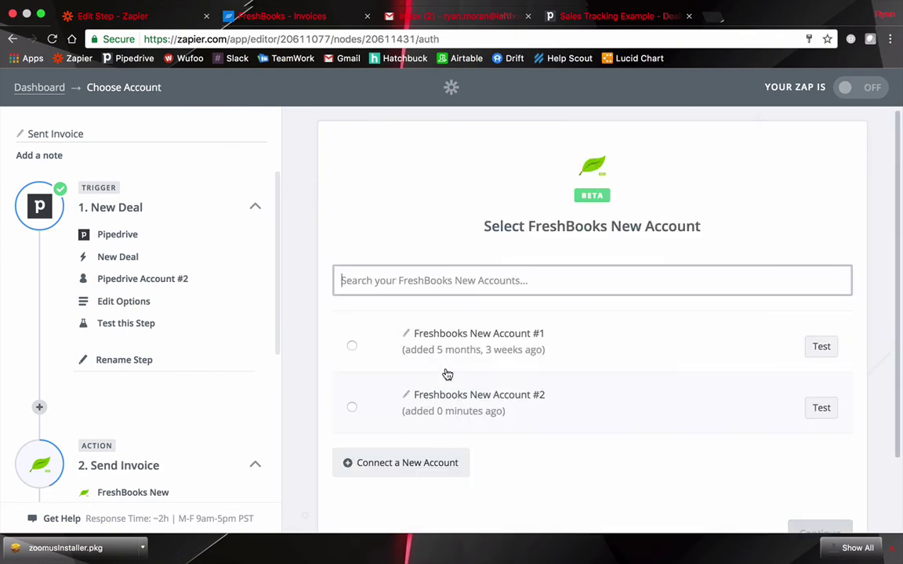
# Use FreshBooks account #2 with business Left Hook Digital and invoice 0000001
pyautogui.click(352, 409)
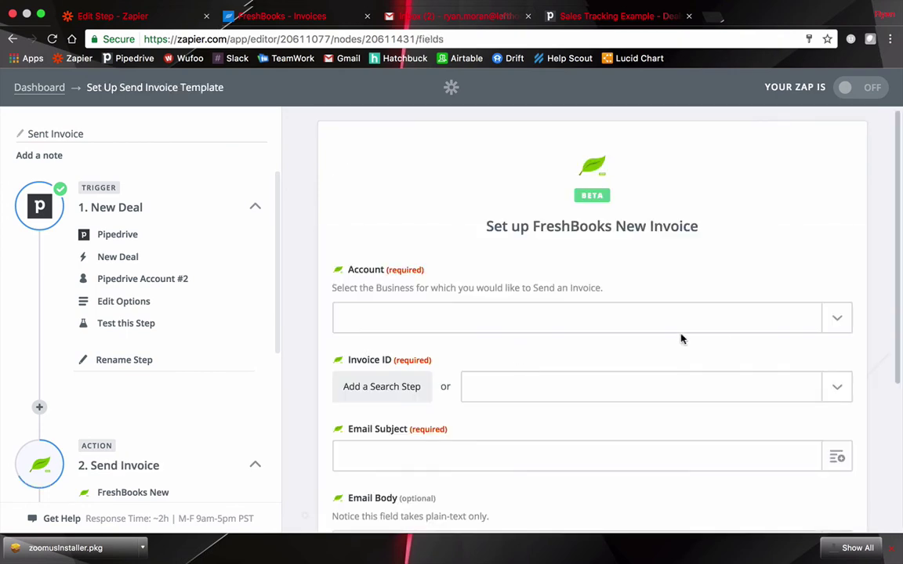
pyautogui.scroll(-2, 518, 318)
pyautogui.click(838, 210)
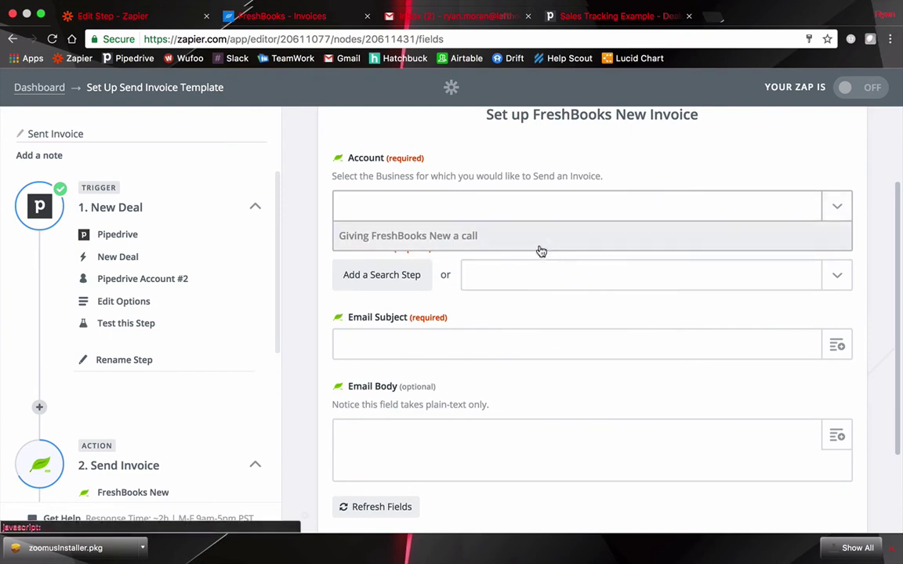
pyautogui.click(392, 267)
pyautogui.scroll(-1, 445, 243)
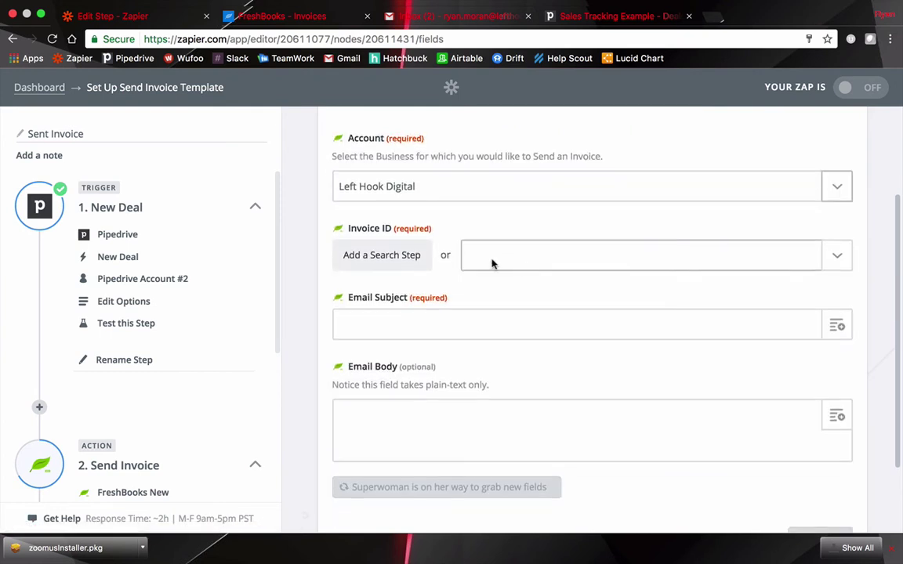
pyautogui.scroll(-2, 427, 239)
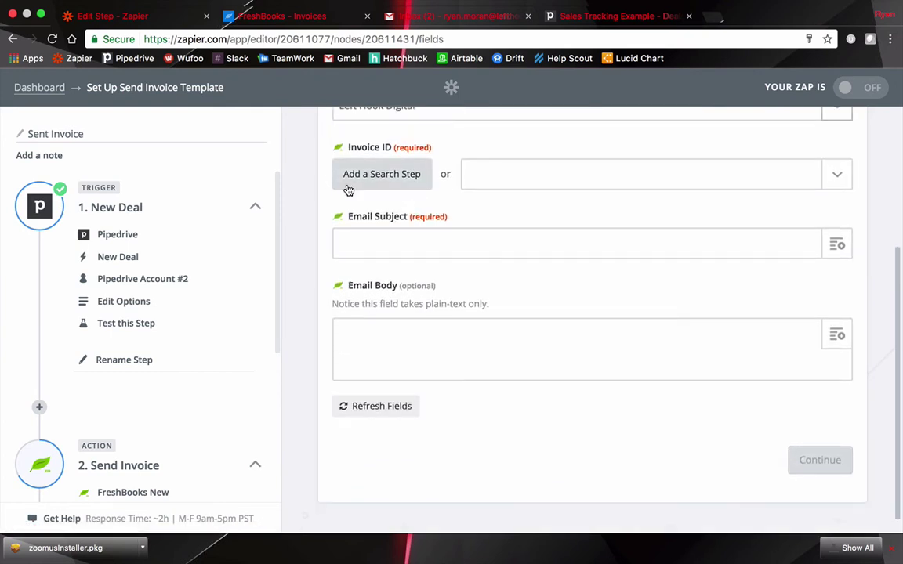
pyautogui.click(751, 159)
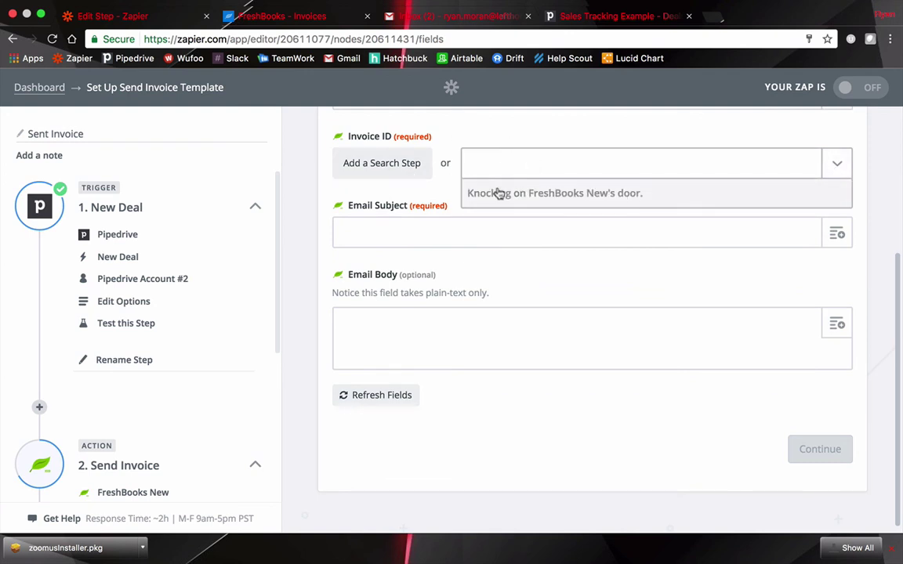
pyautogui.click(524, 226)
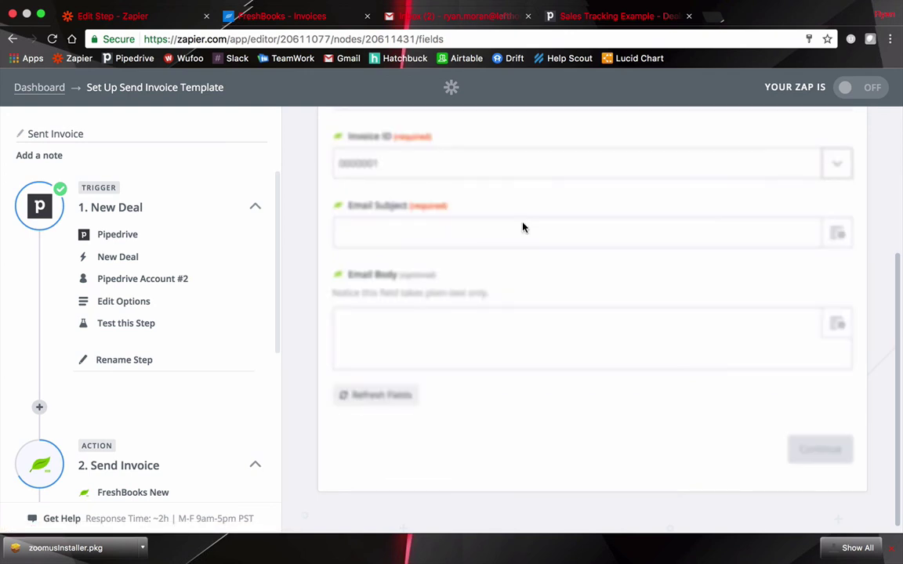
# Set the Email Subject to 'Hey there' plus the deal owner's name from Pipedrive
pyautogui.press('Tab')
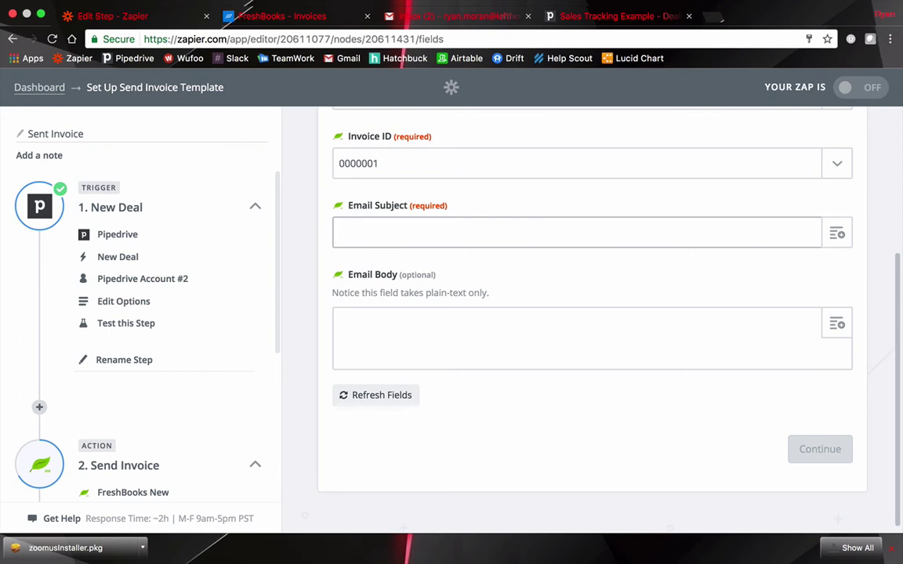
pyautogui.write('Hey')
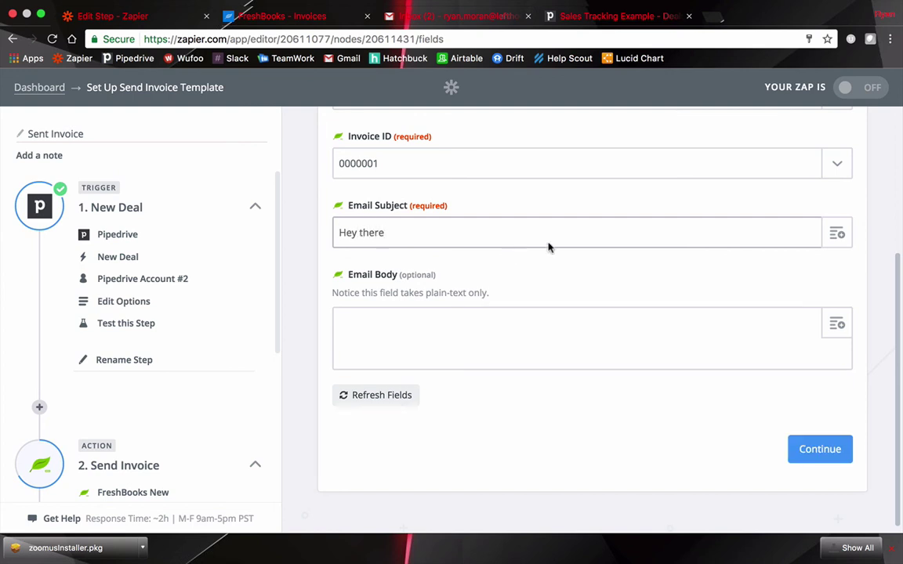
pyautogui.write(' there')
pyautogui.click(836, 232)
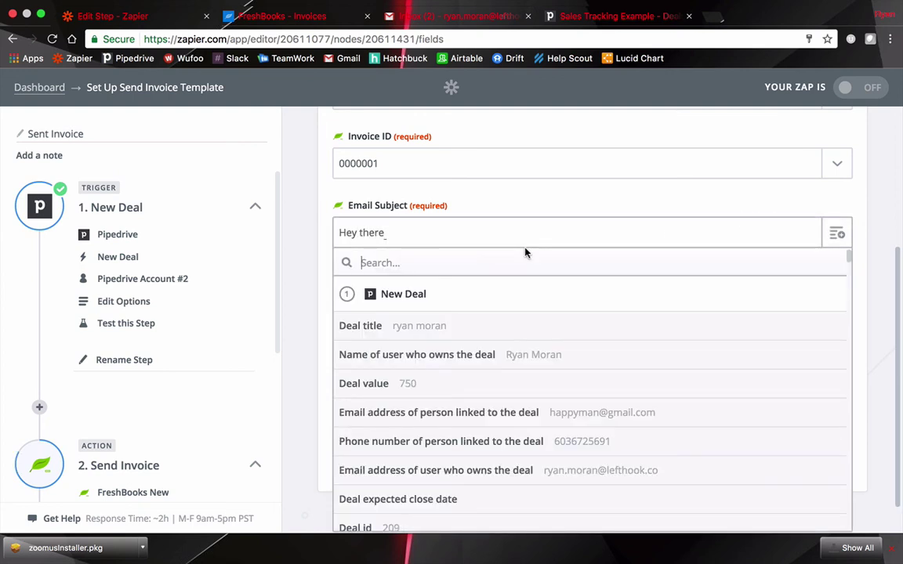
pyautogui.scroll(-1, 425, 303)
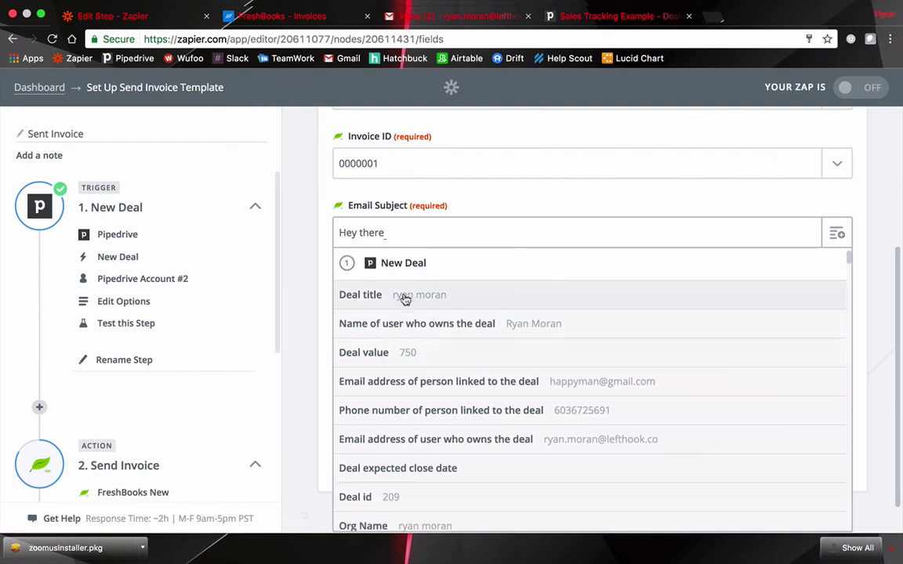
pyautogui.scroll(-1, 405, 298)
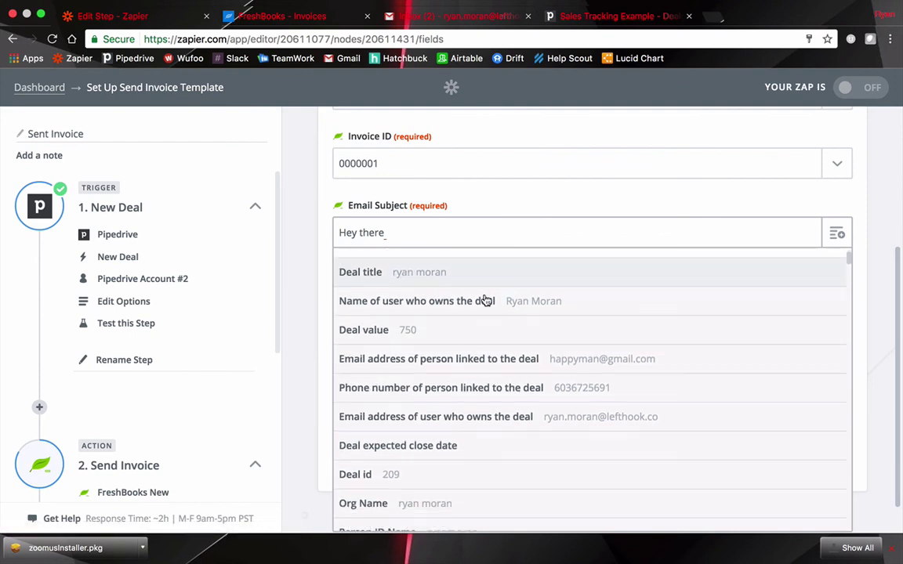
pyautogui.click(433, 309)
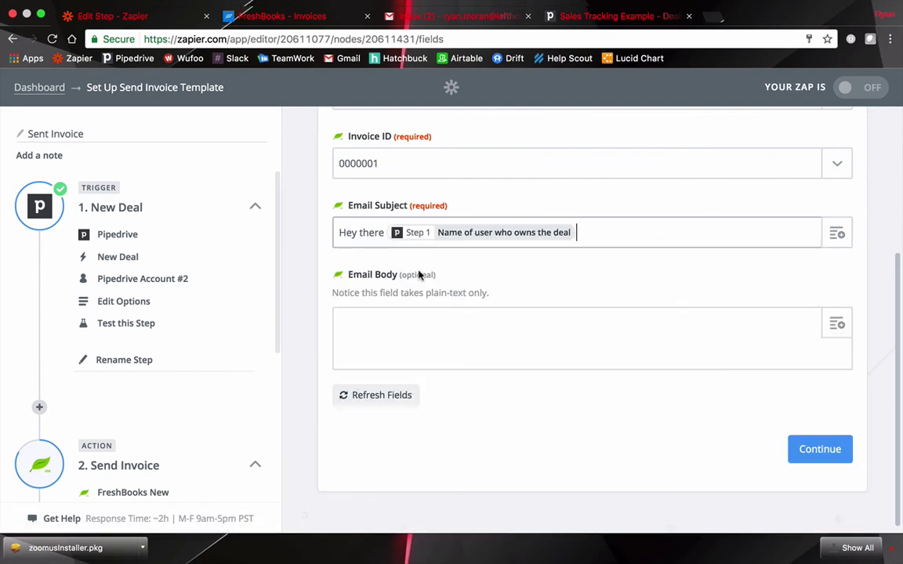
pyautogui.write(', here is your invoice')
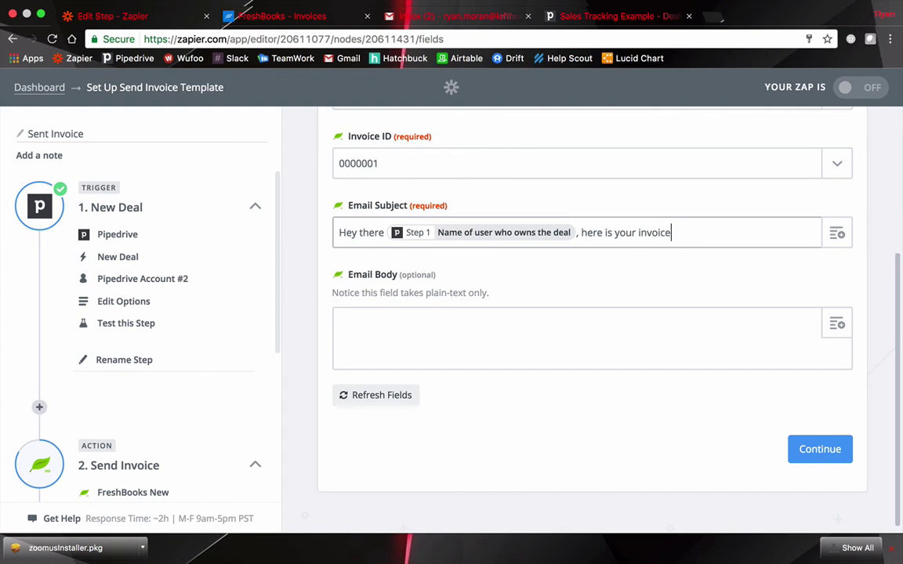
pyautogui.click(471, 330)
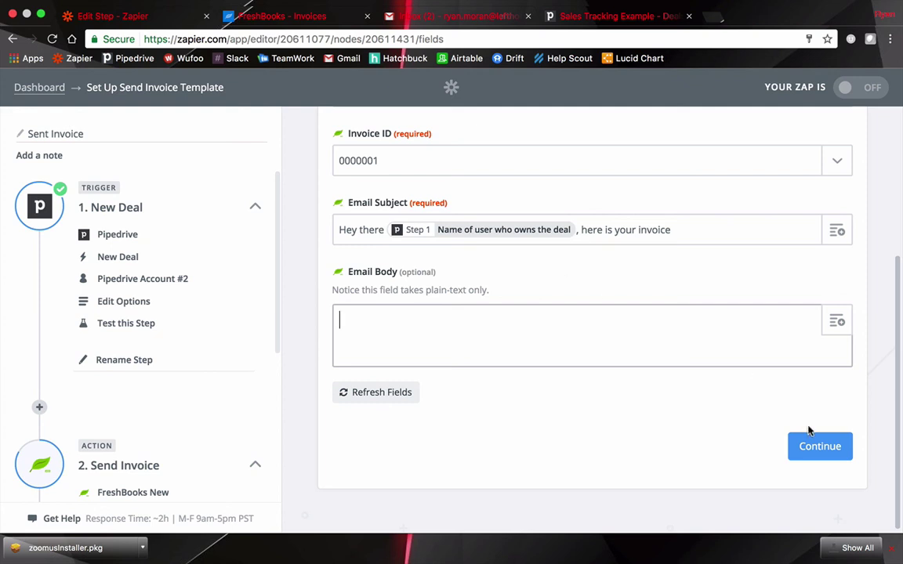
# Test the Send Invoice step by creating the test invoice, then turn the Zap on
pyautogui.click(814, 451)
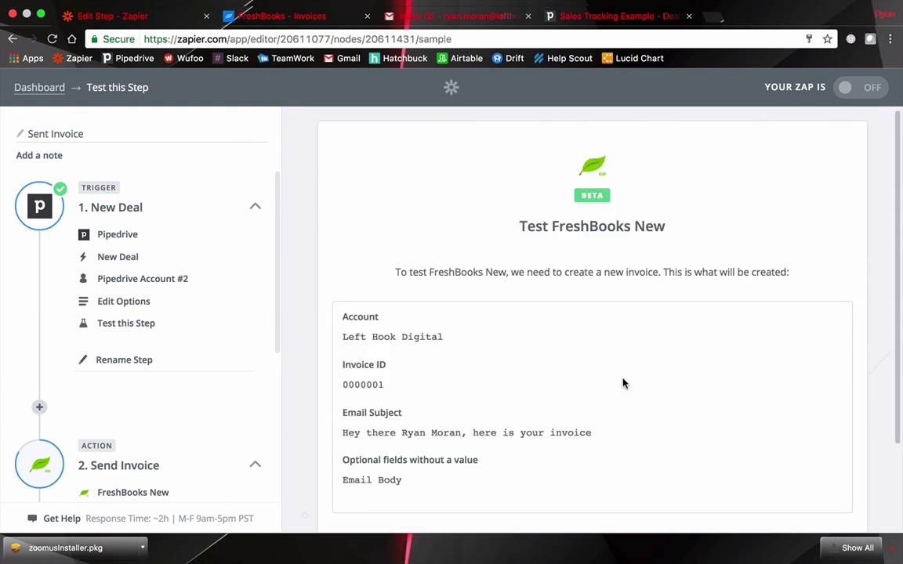
pyautogui.scroll(-5, 623, 383)
pyautogui.click(838, 451)
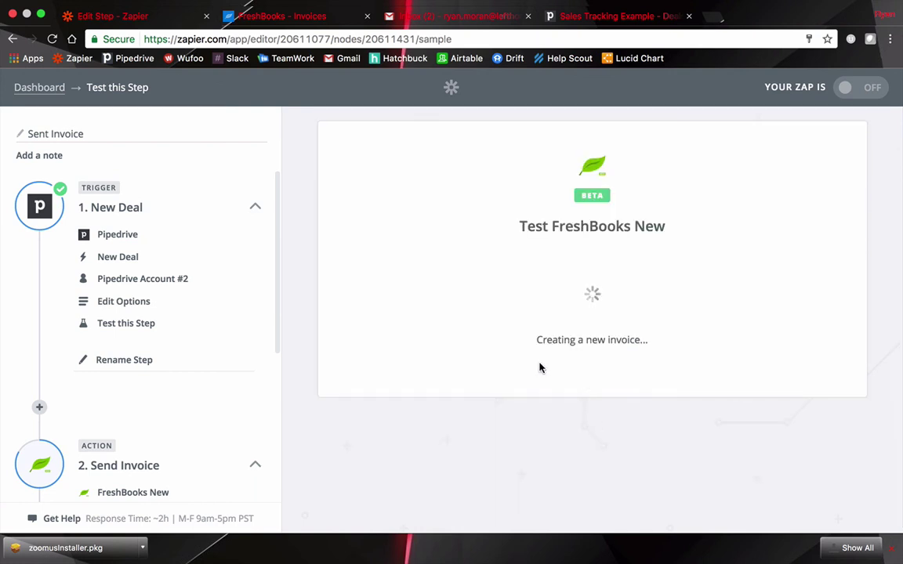
pyautogui.click(610, 310)
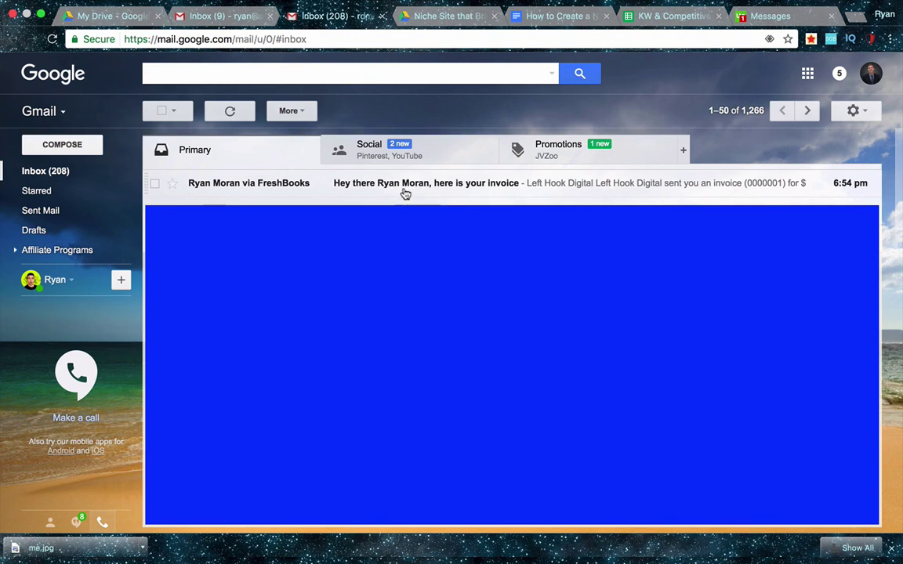
pyautogui.click(248, 183)
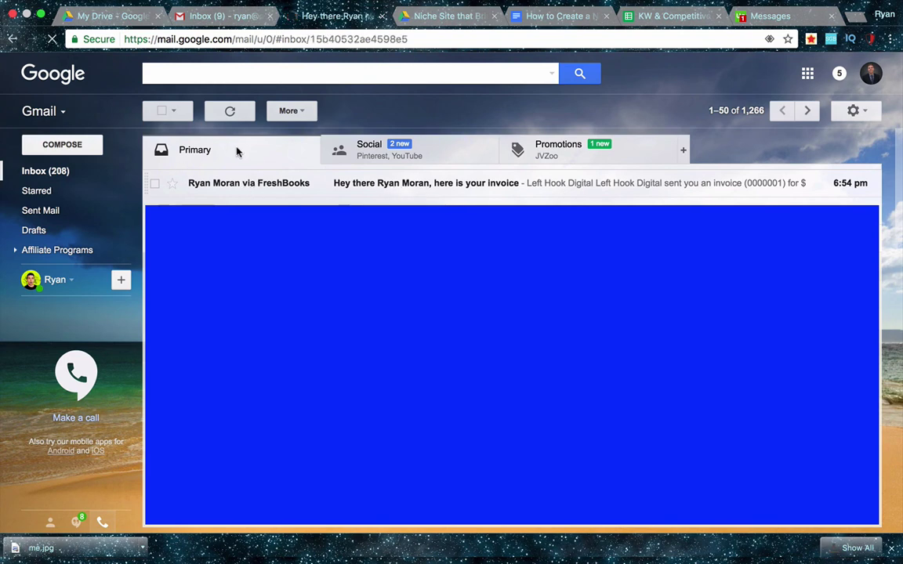
pyautogui.scroll(-1, 267, 261)
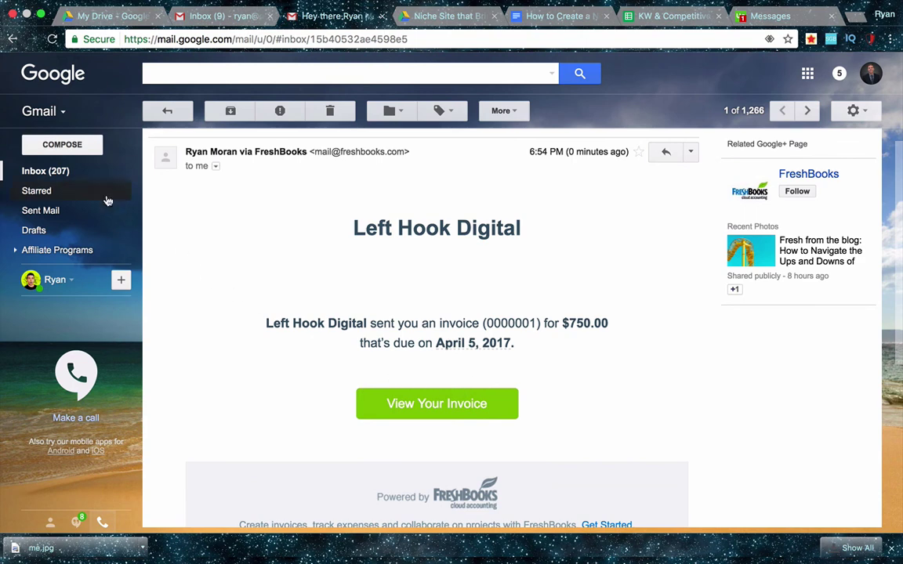
pyautogui.click(59, 173)
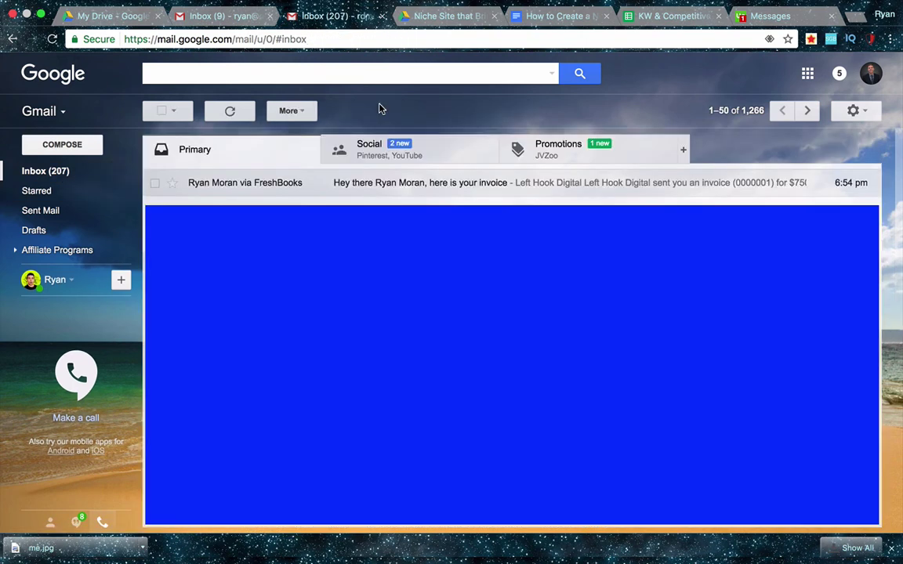